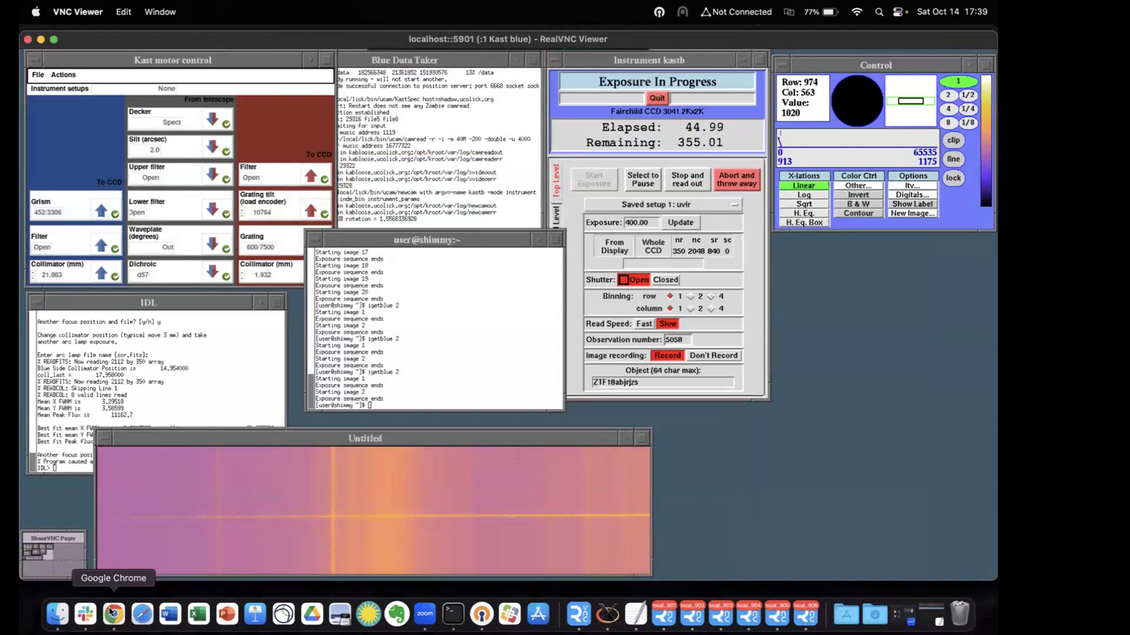
- Switch to Chrome and copy the ID ZTF18abjrjzs from ObsList2023B as values only into cell C1037 of obs_log
{"action": "left_click", "coordinate": [113, 614]}
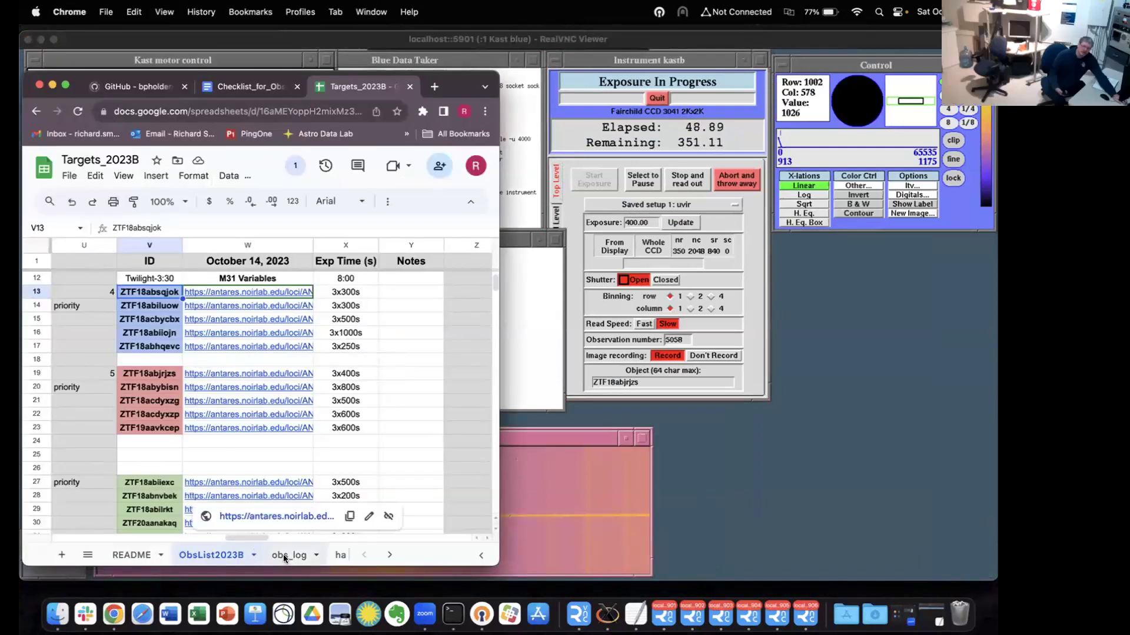
{"action": "left_click", "coordinate": [151, 375]}
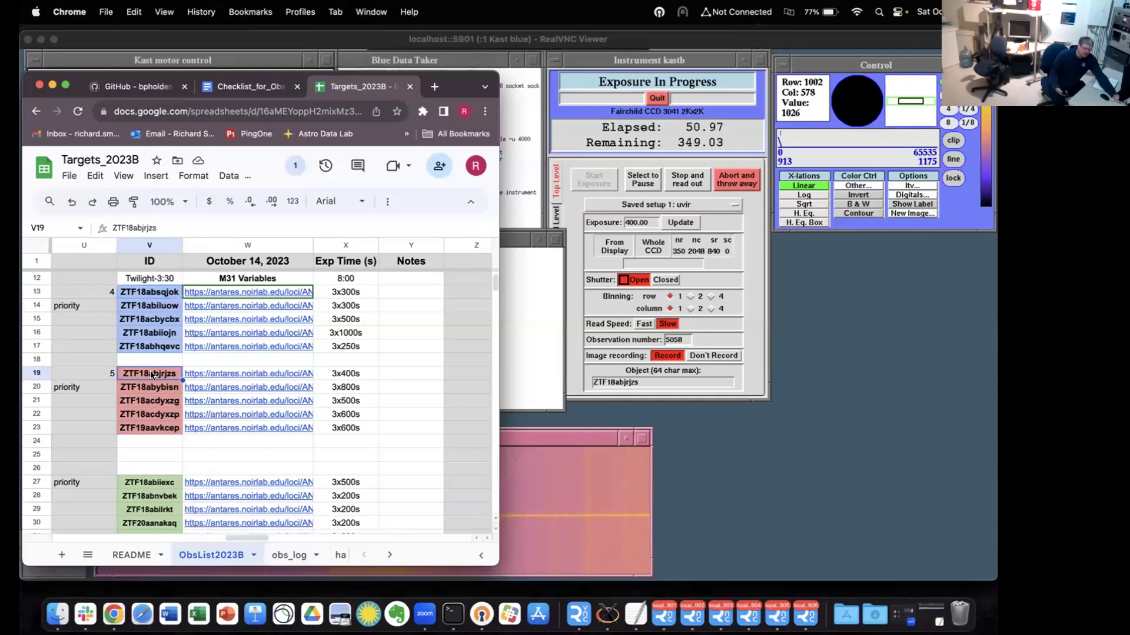
{"action": "left_click", "coordinate": [289, 555]}
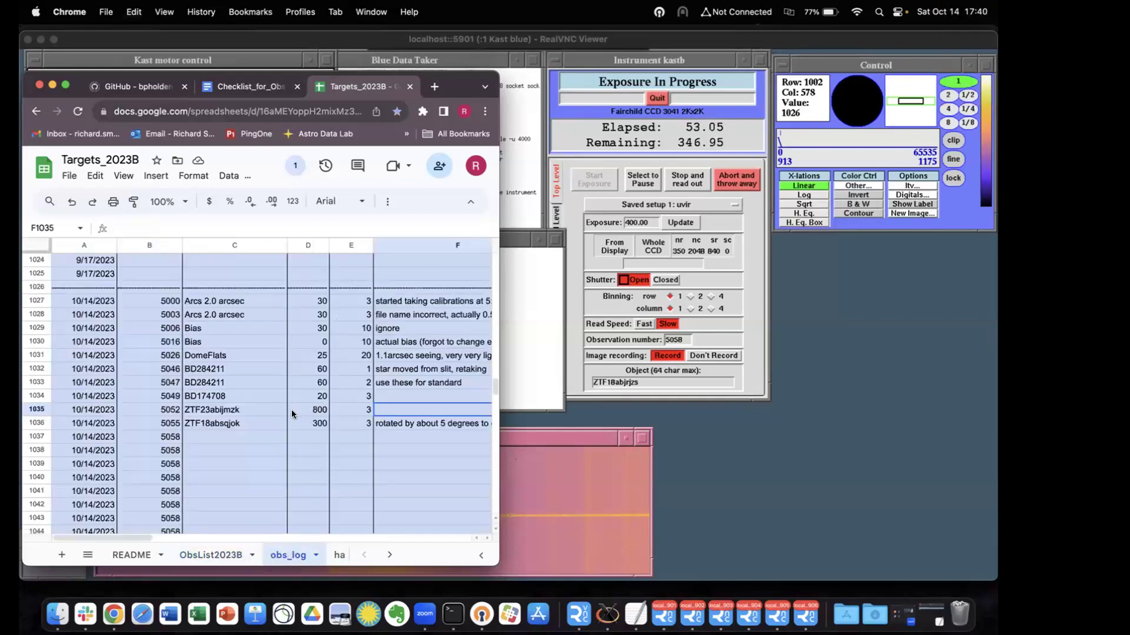
{"action": "left_click", "coordinate": [253, 435]}
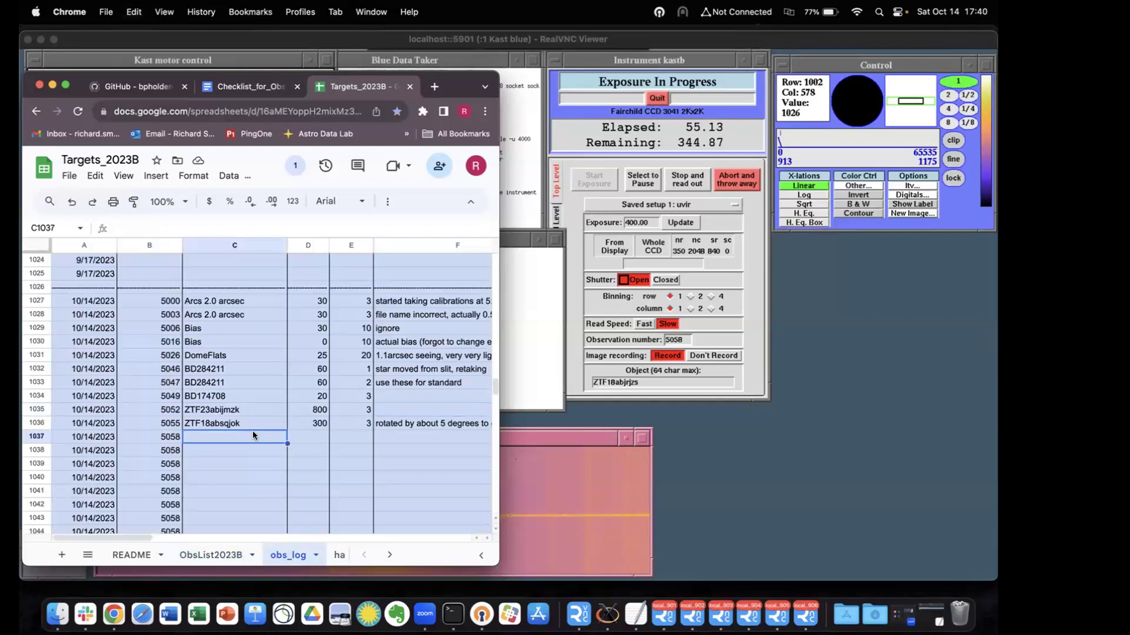
{"action": "right_click", "coordinate": [253, 436]}
{"action": "mouse_move", "coordinate": [323, 274]}
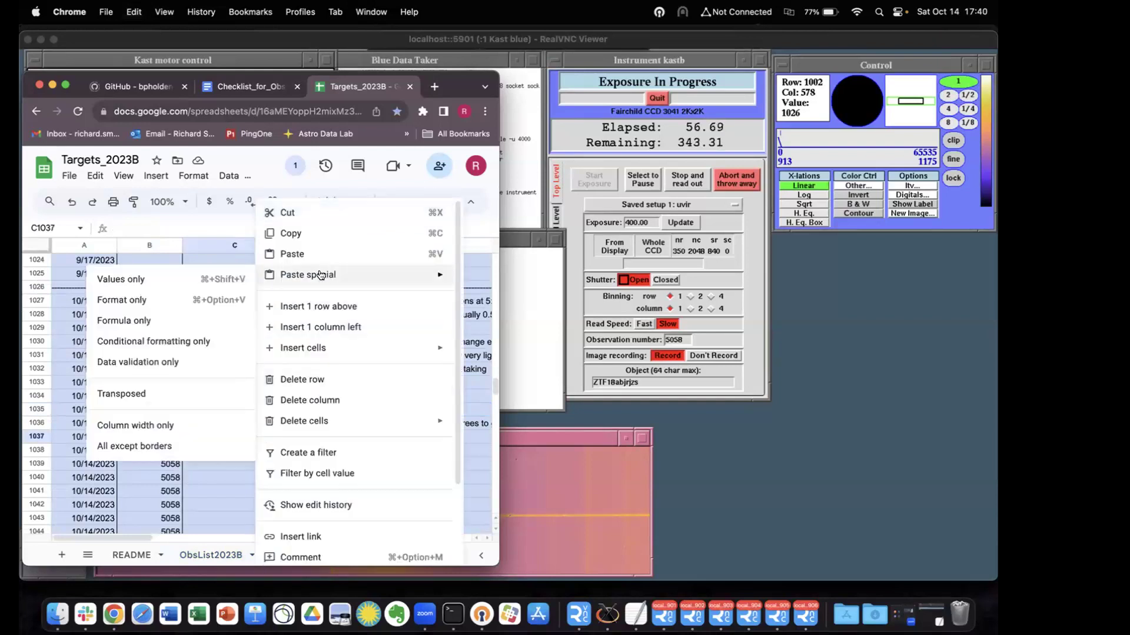
{"action": "left_click", "coordinate": [151, 280]}
- Log an exposure time of 400 and 3 exposures for ZTF18abjrjzs in the blue section of row 1037
{"action": "left_click", "coordinate": [312, 436]}
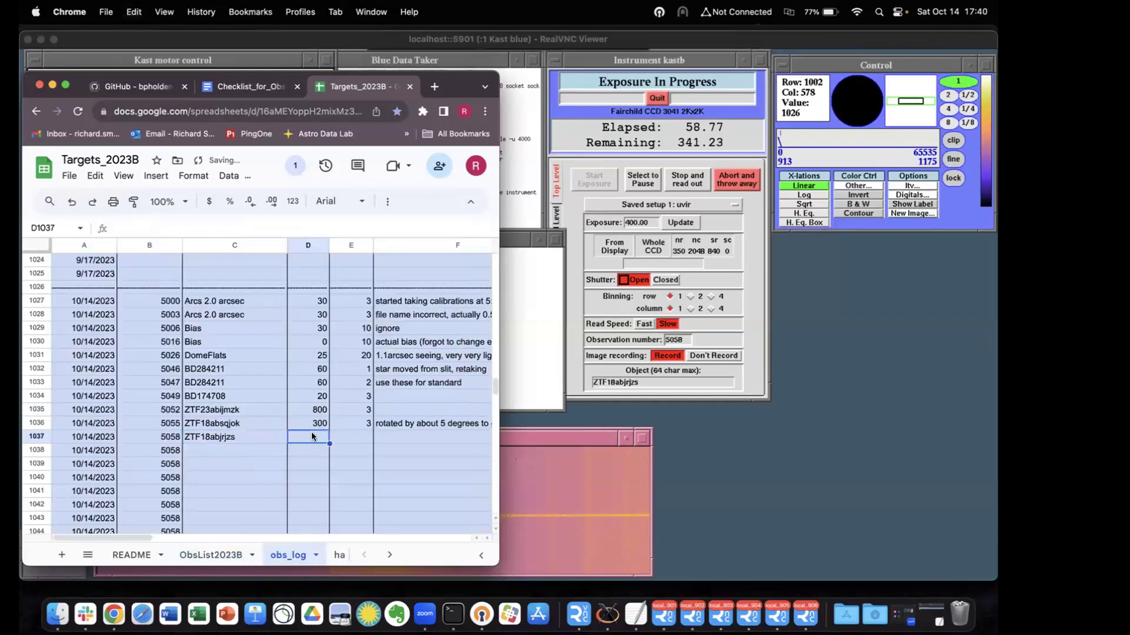
{"action": "type", "text": "400"}
{"action": "key", "text": "Tab"}
{"action": "type", "text": "3"}
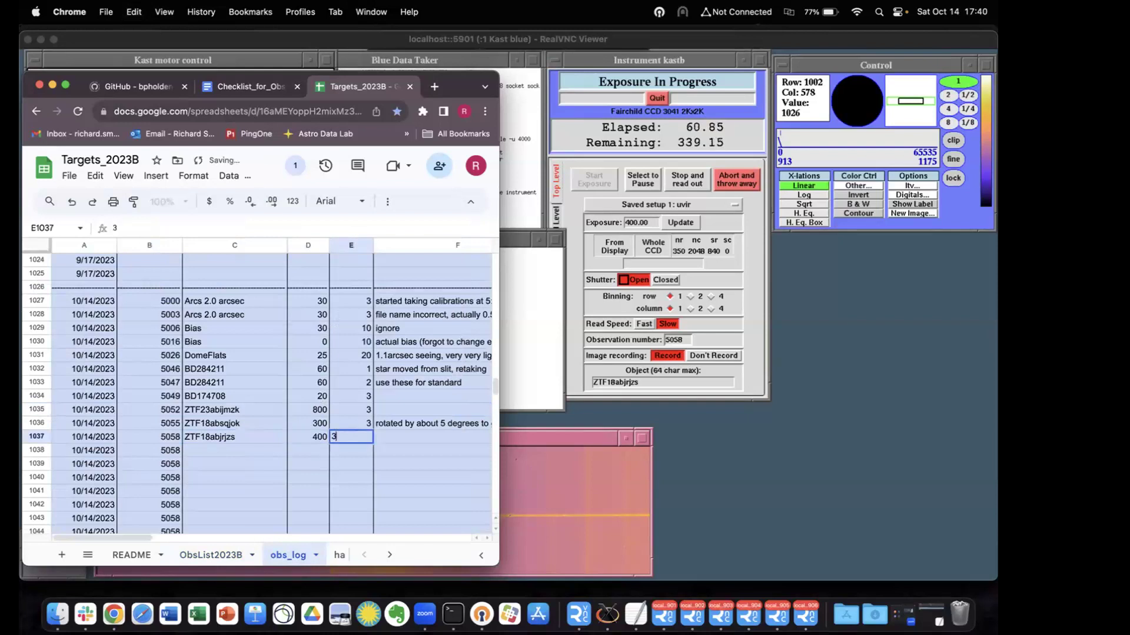
- Paste the copied ID ZTF18abjrjzs as values only into cell J1037 of the red section
{"action": "key", "text": "Tab"}
{"action": "key", "text": "Tab"}
{"action": "key", "text": "Tab"}
{"action": "key", "text": "Tab"}
{"action": "key", "text": "Tab"}
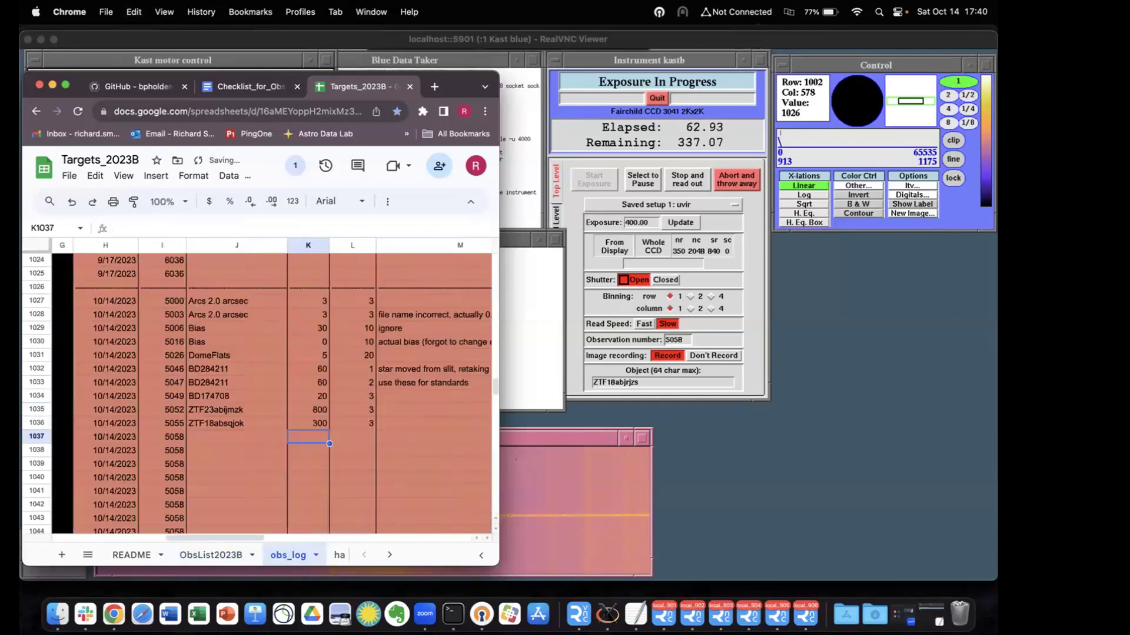
{"action": "right_click", "coordinate": [249, 437]}
{"action": "mouse_move", "coordinate": [297, 275]}
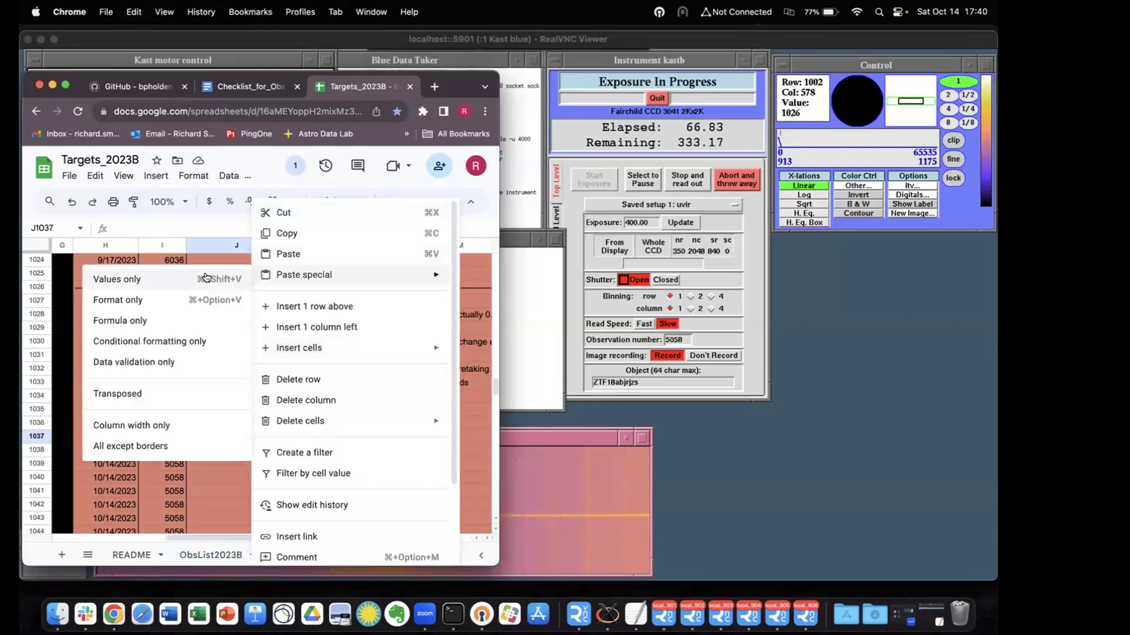
{"action": "left_click", "coordinate": [118, 280]}
- Log an exposure time of 400 and 3 exposures for ZTF18abjrjzs in the red section of row 1037
{"action": "left_click", "coordinate": [313, 430]}
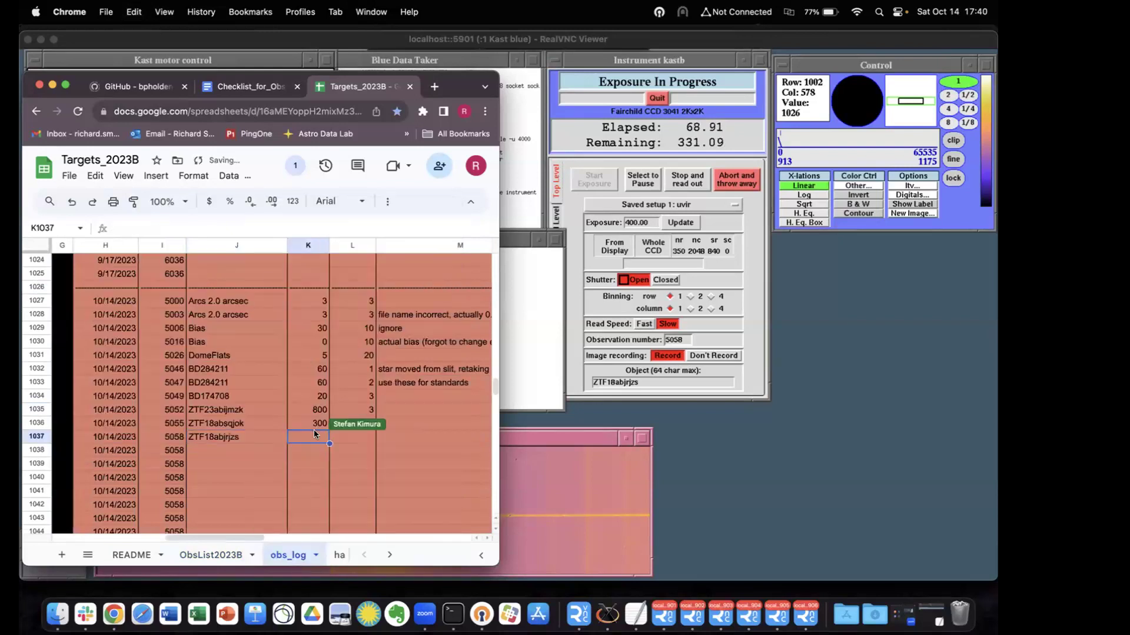
{"action": "type", "text": "400"}
{"action": "key", "text": "Tab"}
{"action": "type", "text": "3"}
{"action": "key", "text": "Tab"}
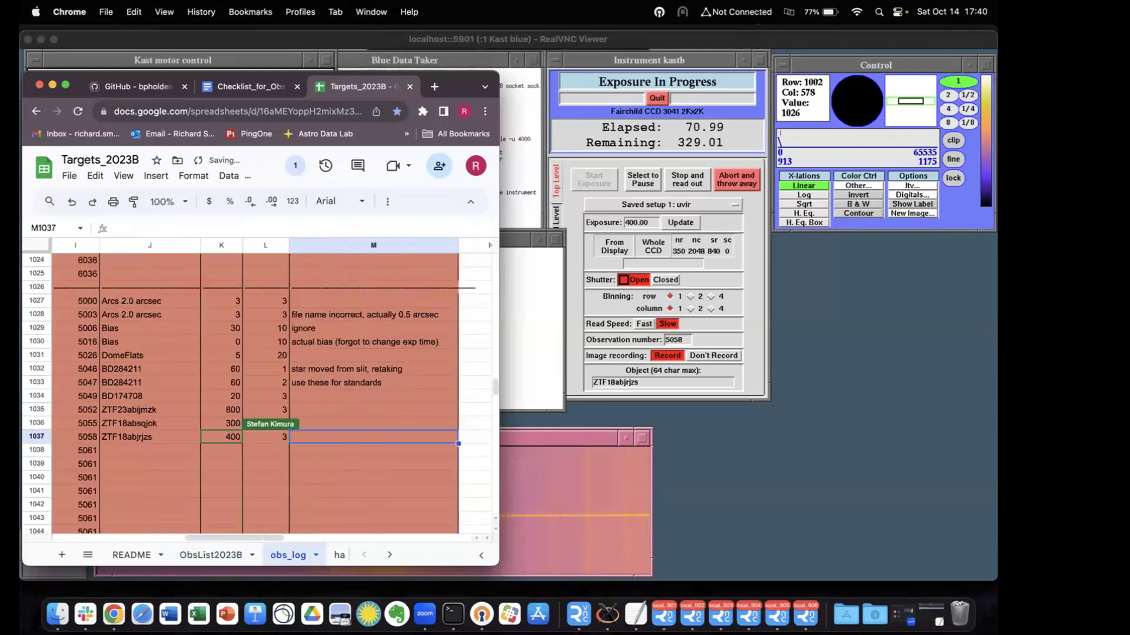
{"action": "key", "text": "Left"}
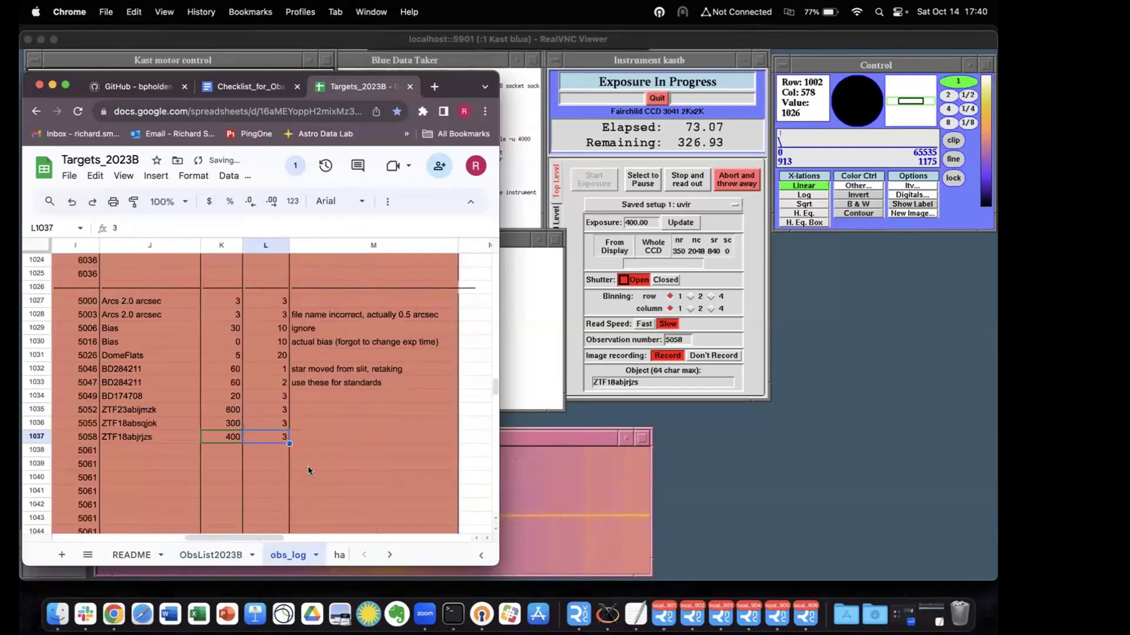
- Review the blue section's log entries around row 1037 and return to the ObsList2023B sheet
{"action": "scroll", "coordinate": [308, 466], "scroll_direction": "left", "scroll_amount": 10}
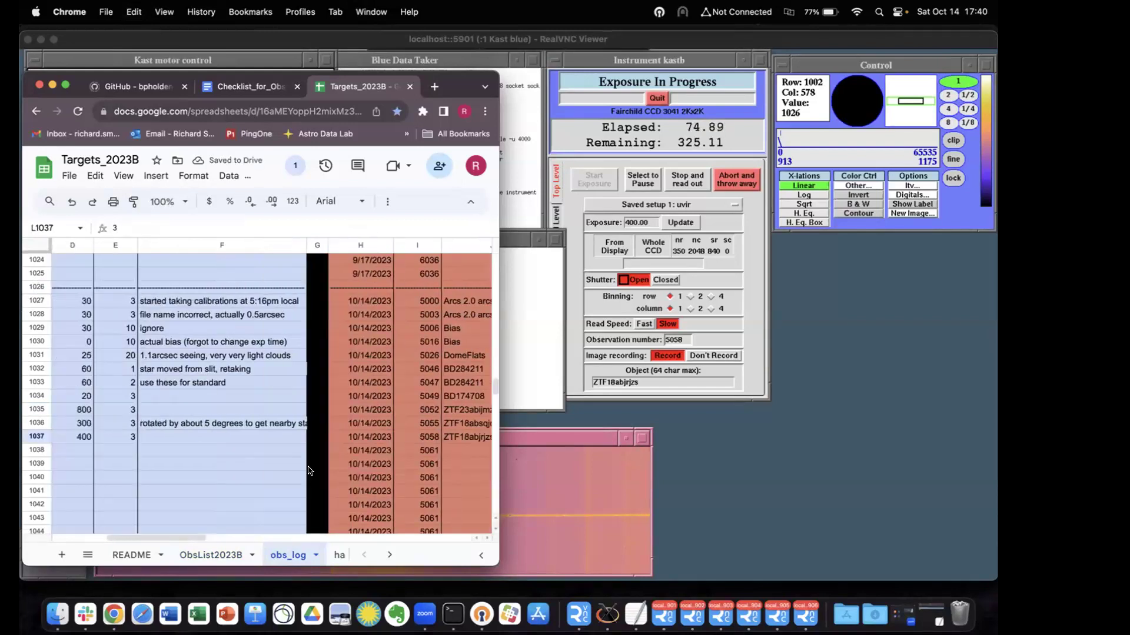
{"action": "scroll", "coordinate": [308, 471], "scroll_direction": "left", "scroll_amount": 5}
{"action": "left_click", "coordinate": [400, 439]}
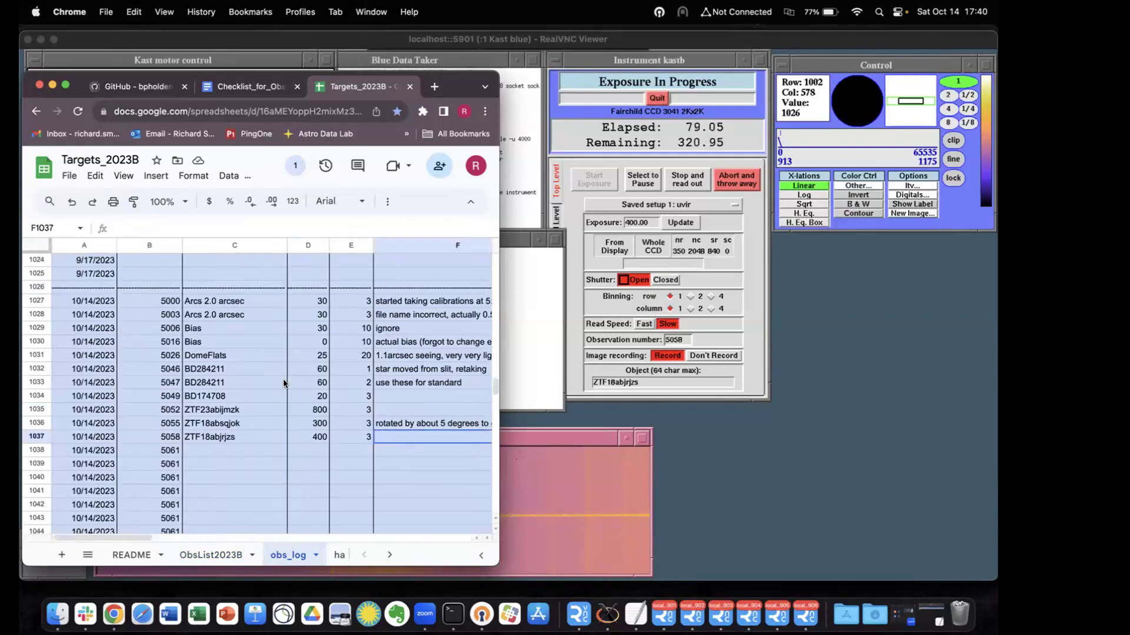
{"action": "scroll", "coordinate": [294, 385], "scroll_direction": "down", "scroll_amount": 1}
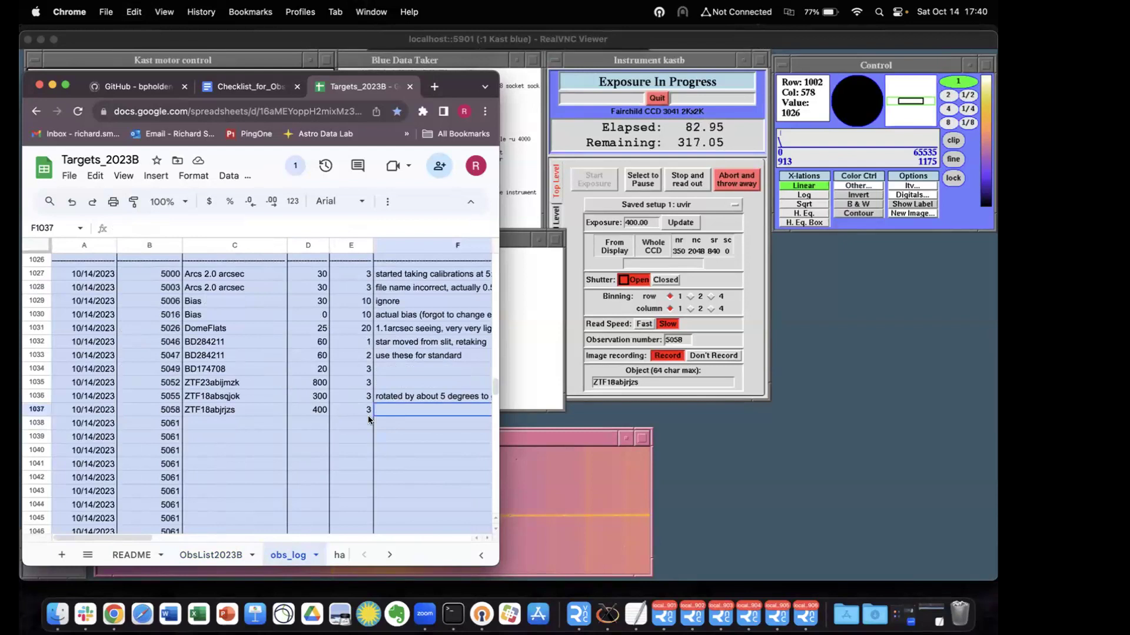
{"action": "left_click", "coordinate": [211, 553]}
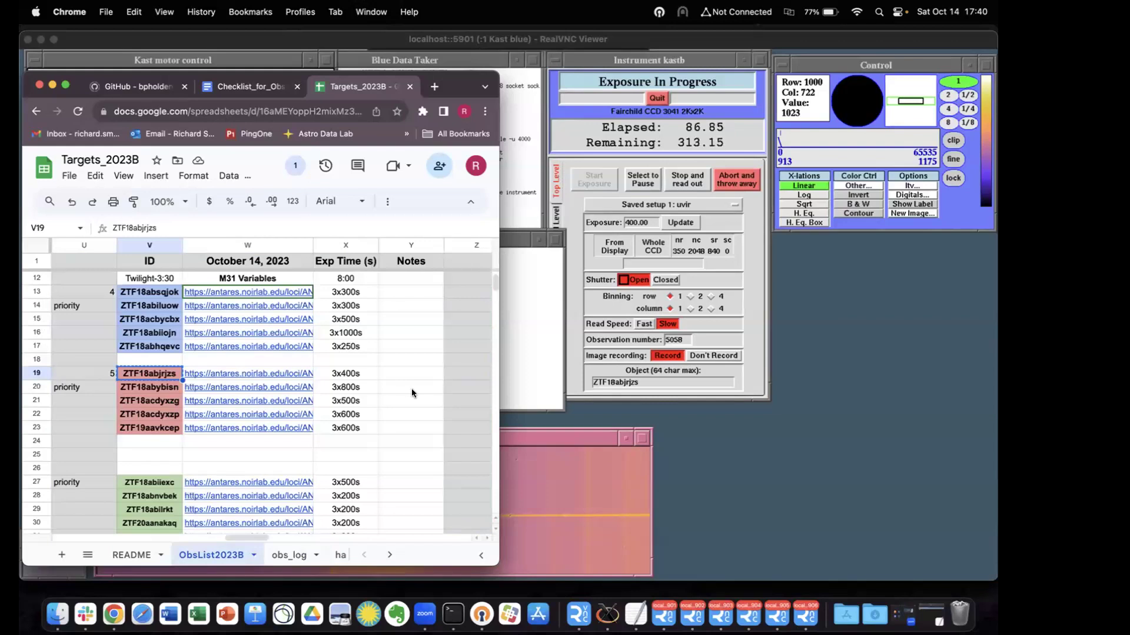
- Switch to VNC Viewer to check the progress of the running exposure in the Instrument kastb window
{"action": "left_click", "coordinate": [612, 69]}
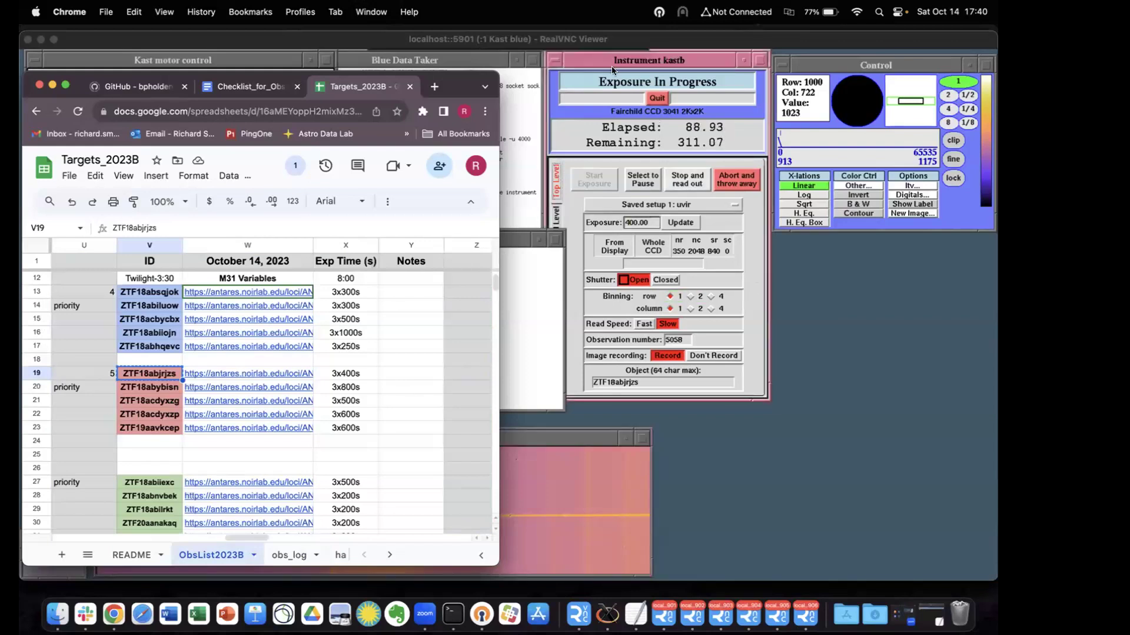
{"action": "left_click", "coordinate": [531, 322]}
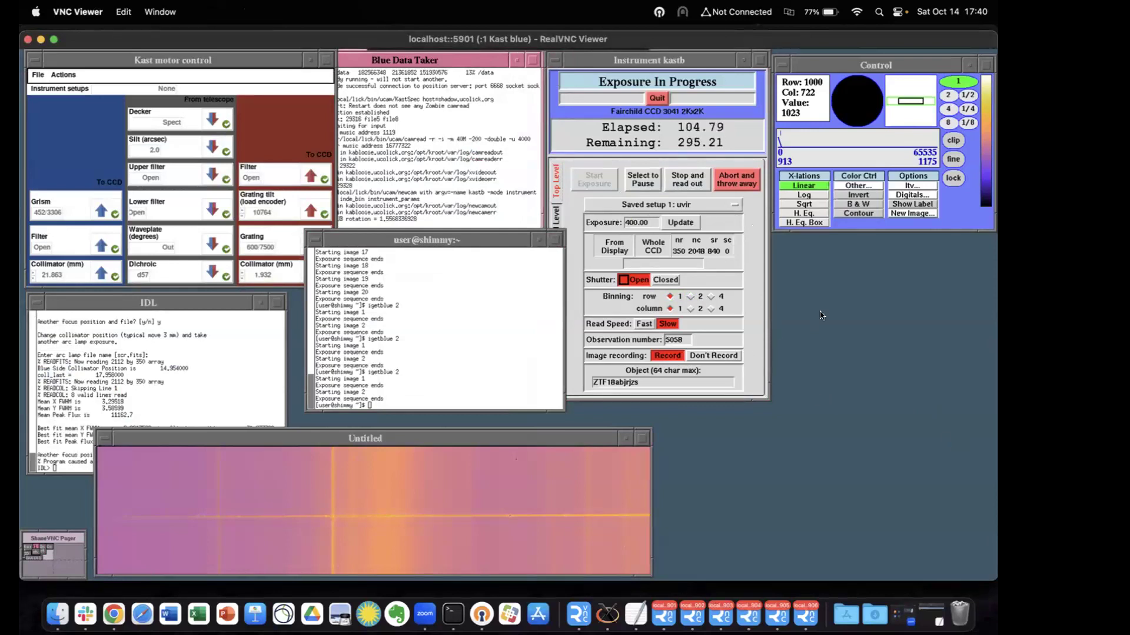
{"action": "left_click", "coordinate": [755, 300]}
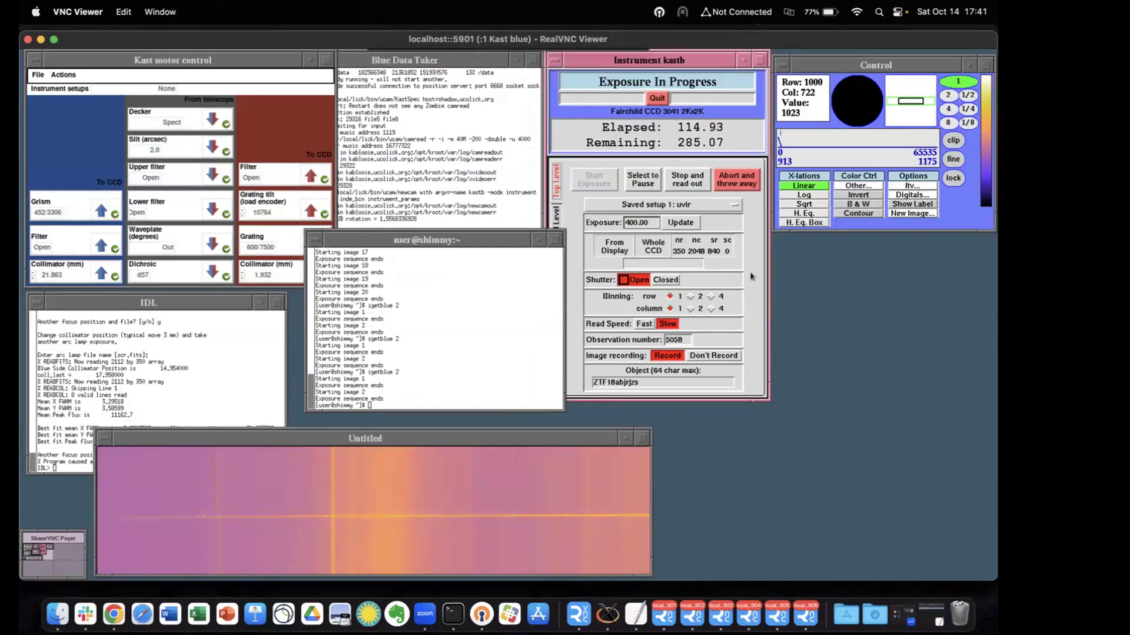
- Open the ANTARES page linked for ZTF18absqjok in a widened Chrome window and examine its light curve
{"action": "left_click", "coordinate": [113, 614]}
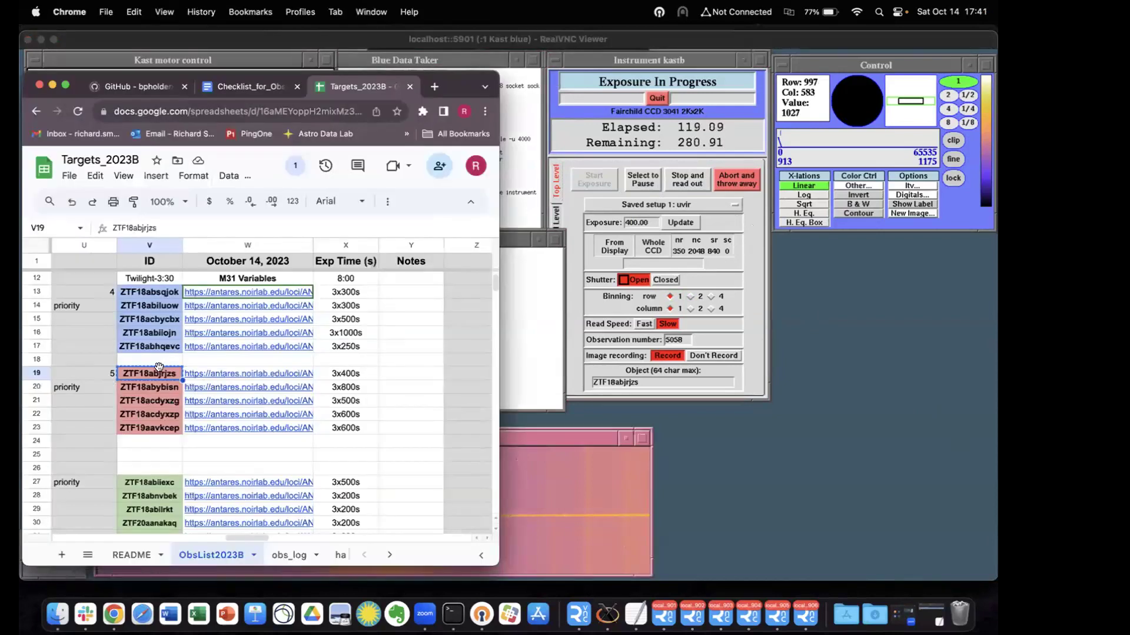
{"action": "left_click", "coordinate": [229, 374]}
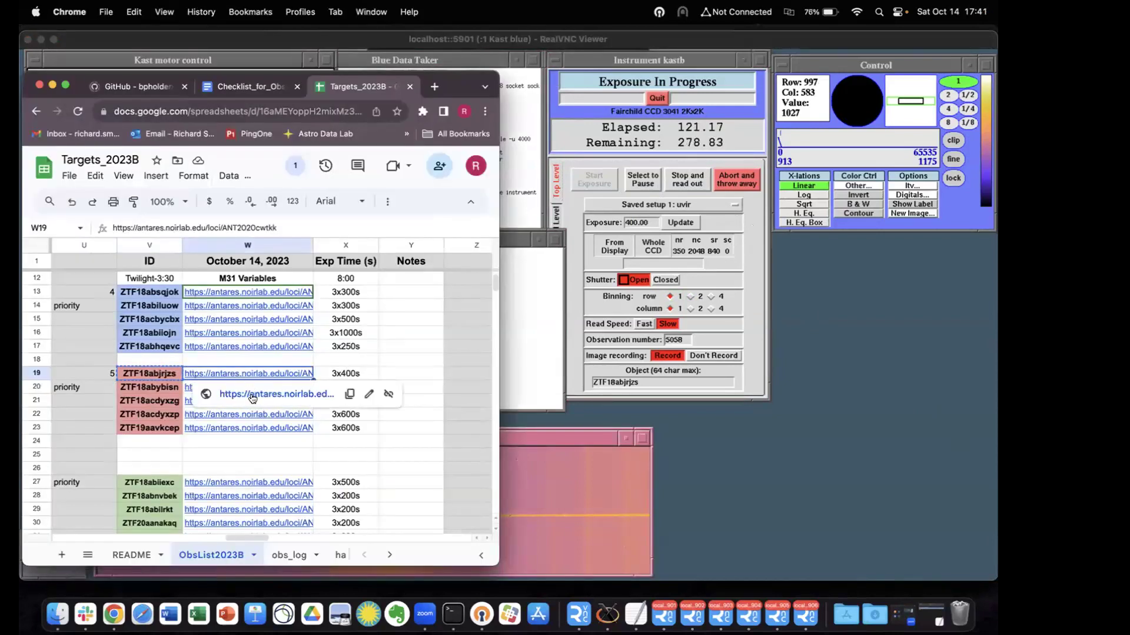
{"action": "left_click", "coordinate": [232, 292]}
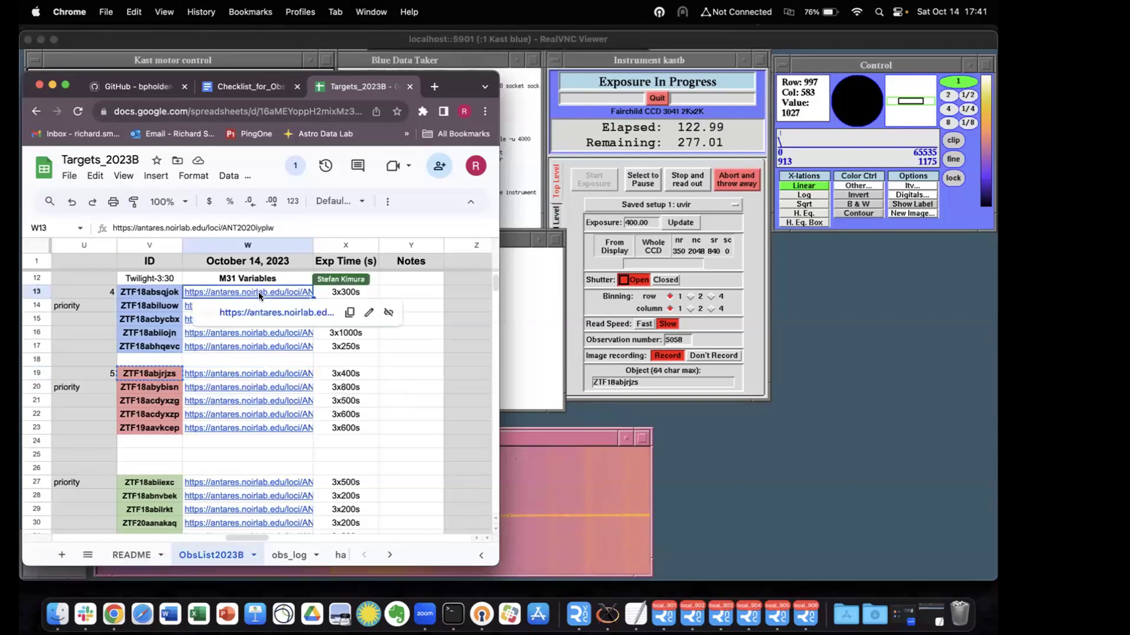
{"action": "left_click", "coordinate": [256, 313]}
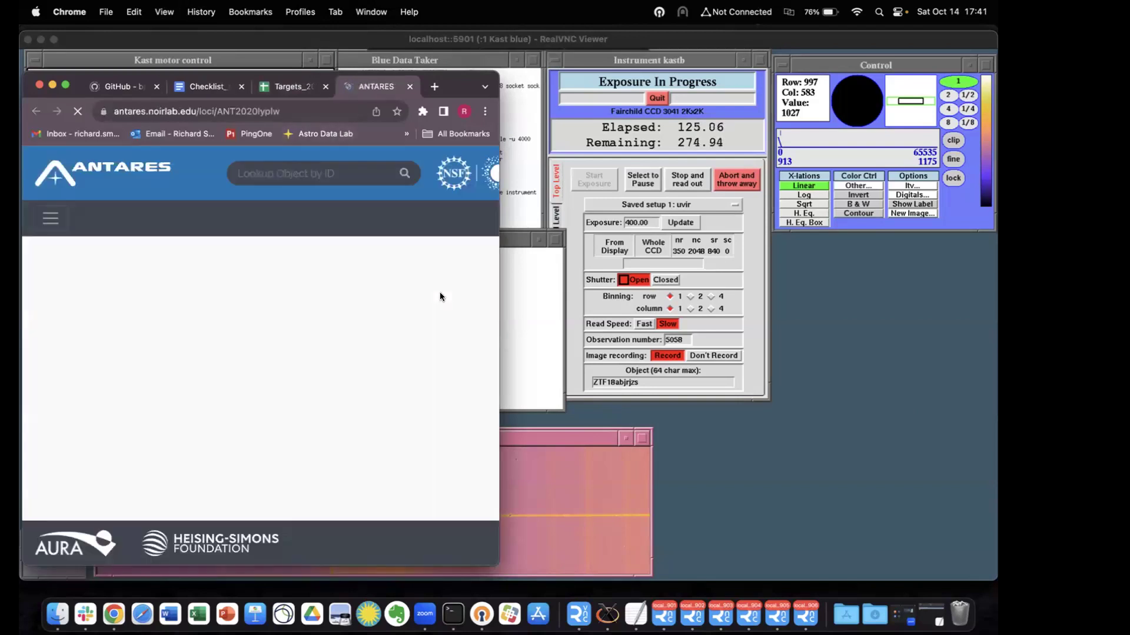
{"action": "left_click_drag", "start_coordinate": [495, 323], "coordinate": [932, 343]}
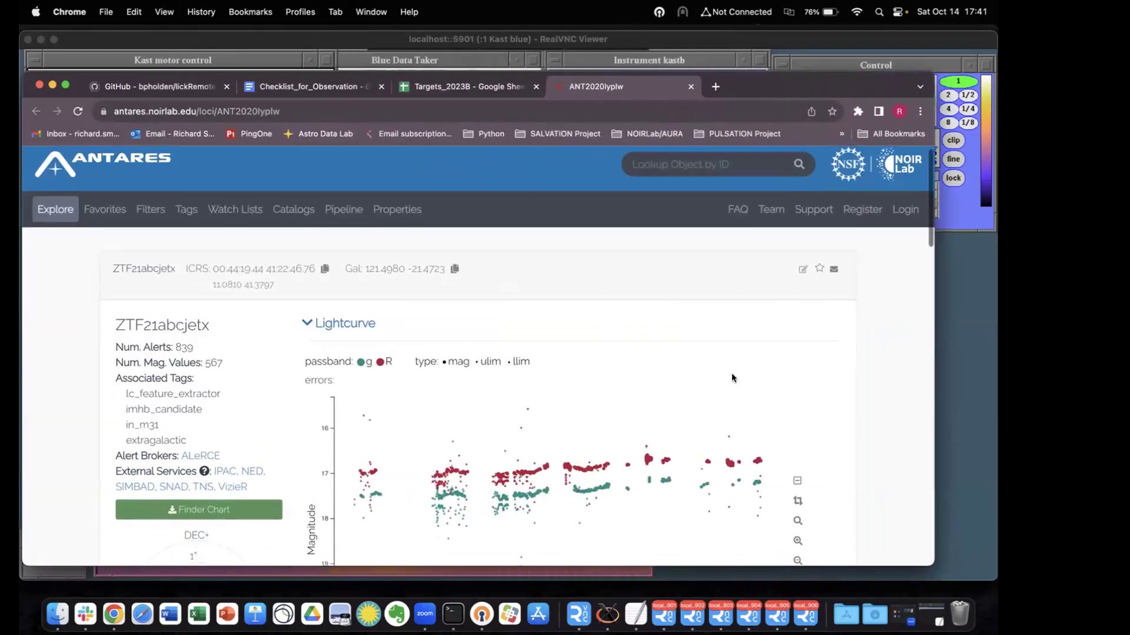
{"action": "scroll", "coordinate": [733, 378], "scroll_direction": "down", "scroll_amount": 5}
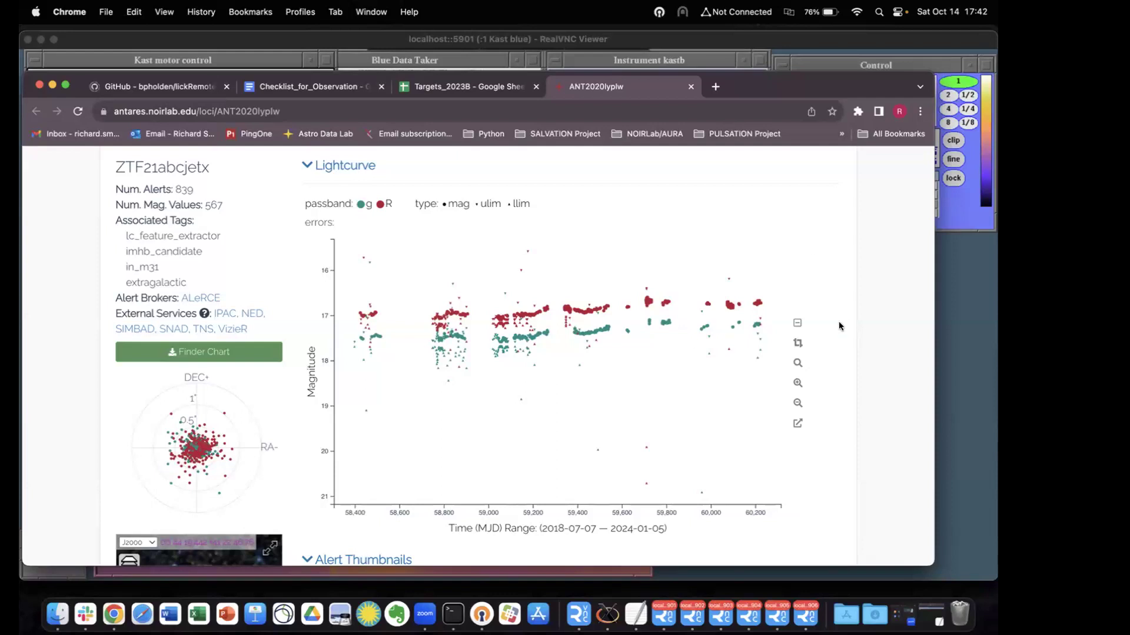
{"action": "scroll", "coordinate": [830, 326], "scroll_direction": "up", "scroll_amount": 1}
{"action": "scroll", "coordinate": [830, 326], "scroll_direction": "up", "scroll_amount": 1}
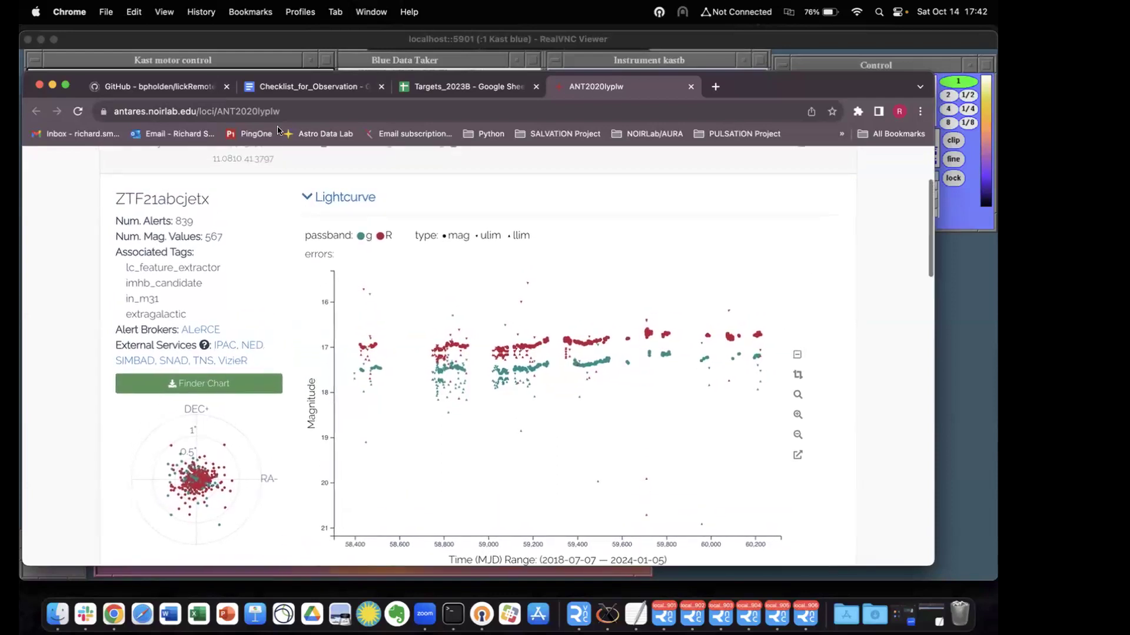
- Close the ANTARES page and open the one linked for ZTF23abijmzk in row 42 of ObsList2023B
{"action": "left_click", "coordinate": [690, 89]}
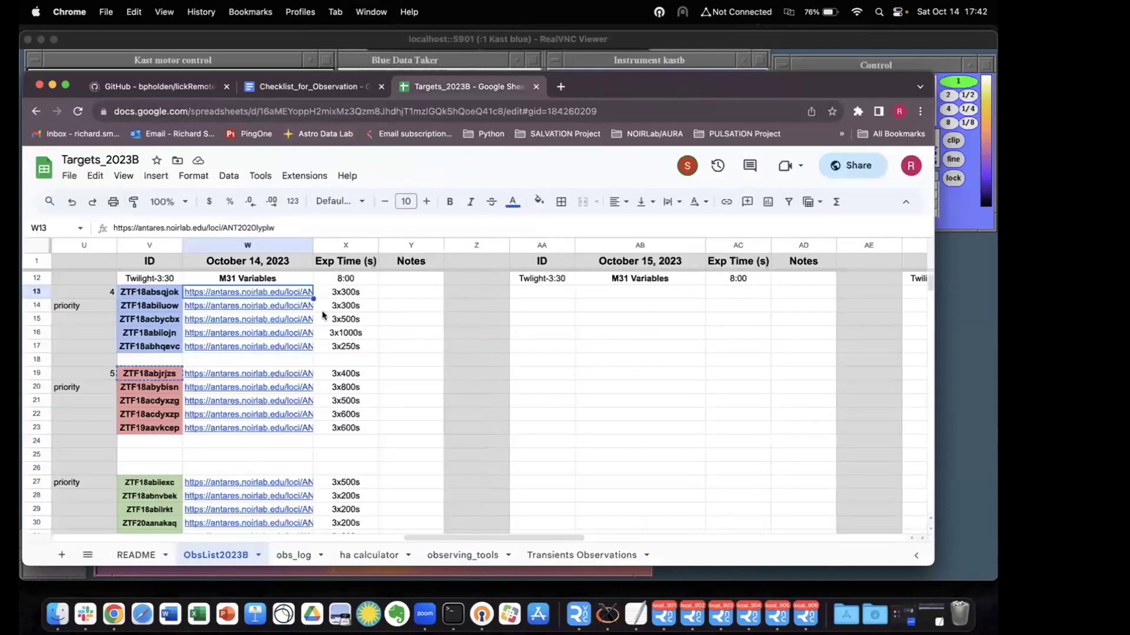
{"action": "scroll", "coordinate": [275, 393], "scroll_direction": "up", "scroll_amount": 5}
{"action": "scroll", "coordinate": [275, 393], "scroll_direction": "down", "scroll_amount": 8}
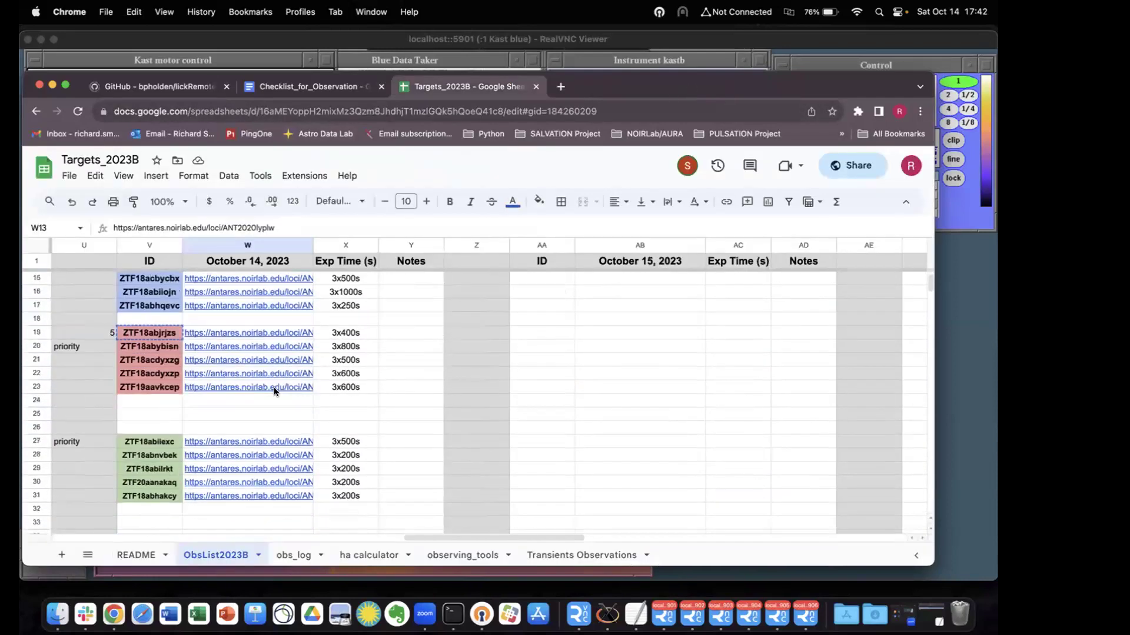
{"action": "scroll", "coordinate": [275, 393], "scroll_direction": "down", "scroll_amount": 1}
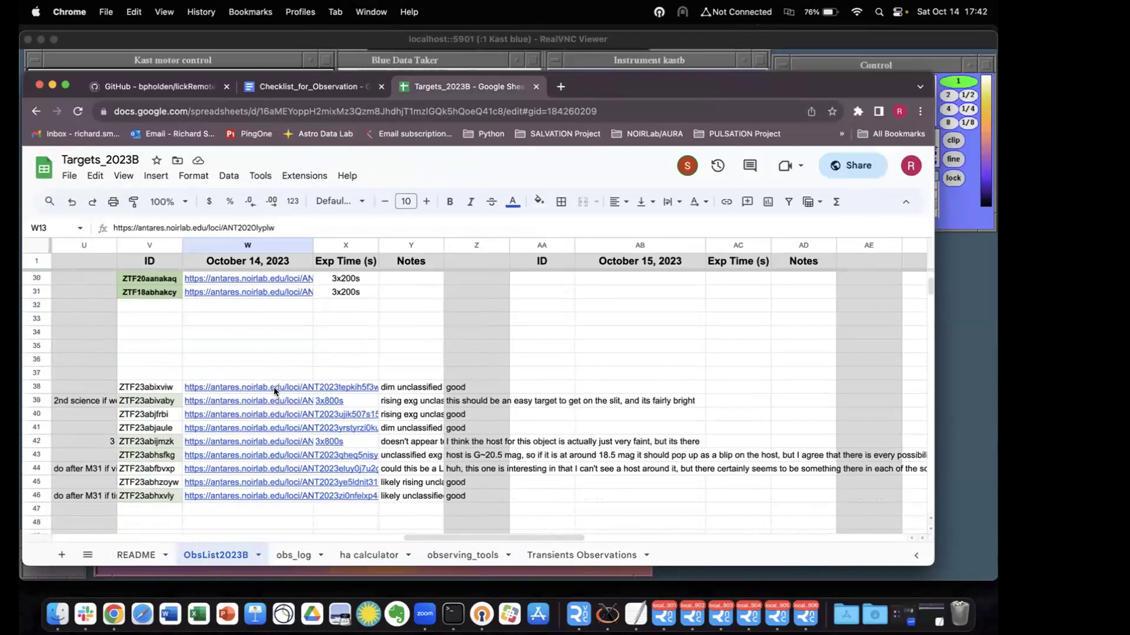
{"action": "left_click", "coordinate": [226, 415]}
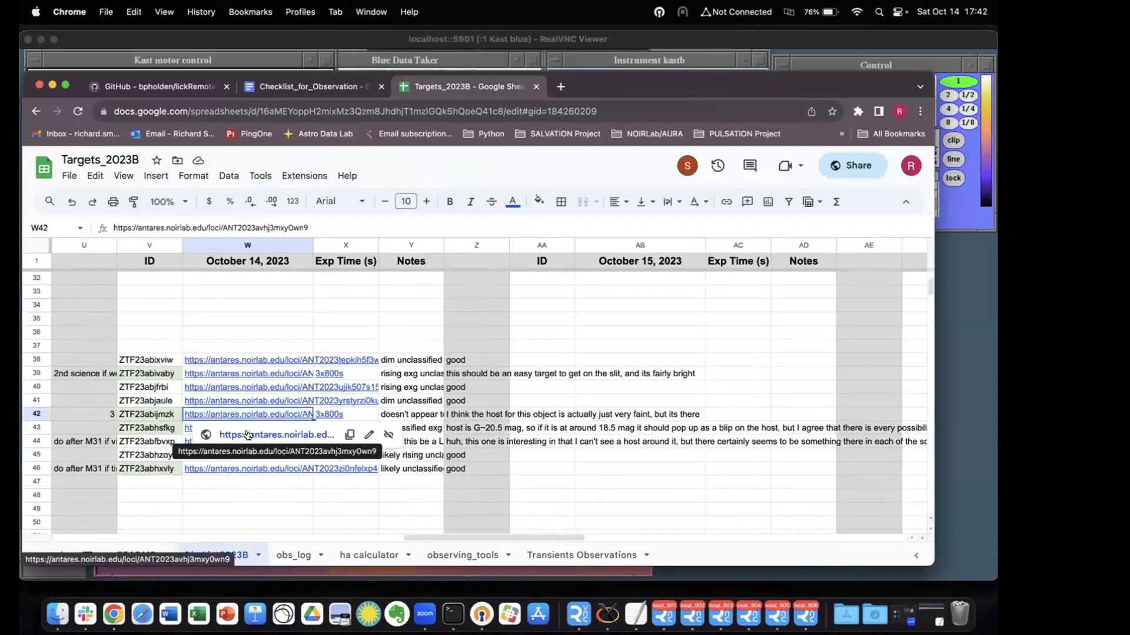
{"action": "left_click", "coordinate": [248, 435]}
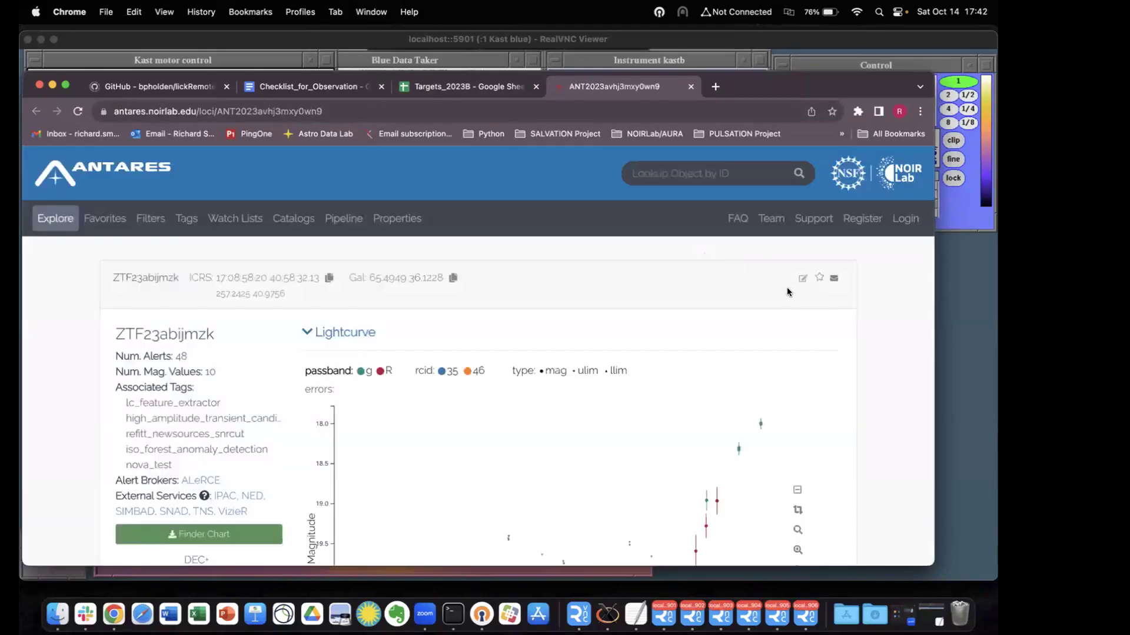
- Examine the light curve, alert thumbnails and alerts table of ZTF23abijmzk
{"action": "scroll", "coordinate": [788, 292], "scroll_direction": "down", "scroll_amount": 5}
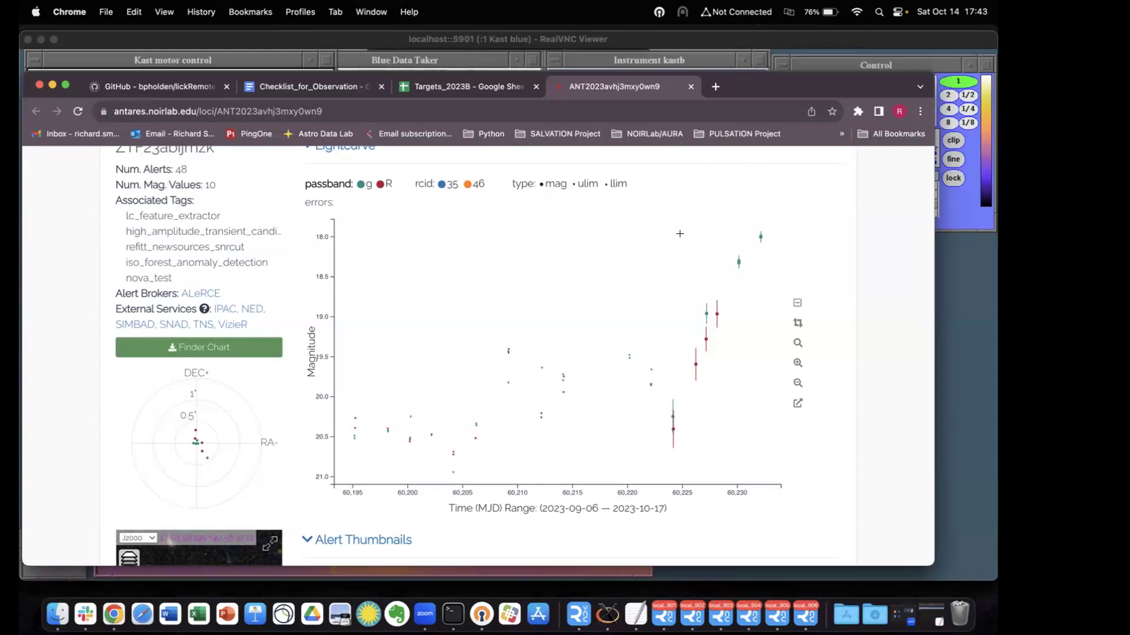
{"action": "scroll", "coordinate": [680, 234], "scroll_direction": "down", "scroll_amount": 1}
{"action": "scroll", "coordinate": [680, 234], "scroll_direction": "down", "scroll_amount": 3}
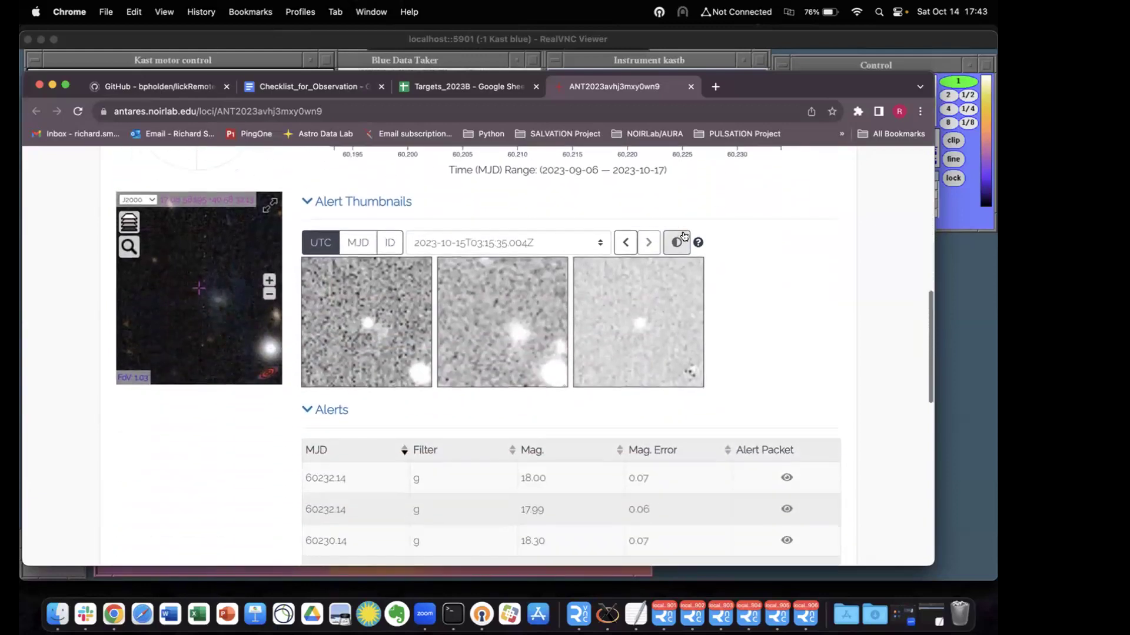
{"action": "scroll", "coordinate": [760, 296], "scroll_direction": "down", "scroll_amount": 1}
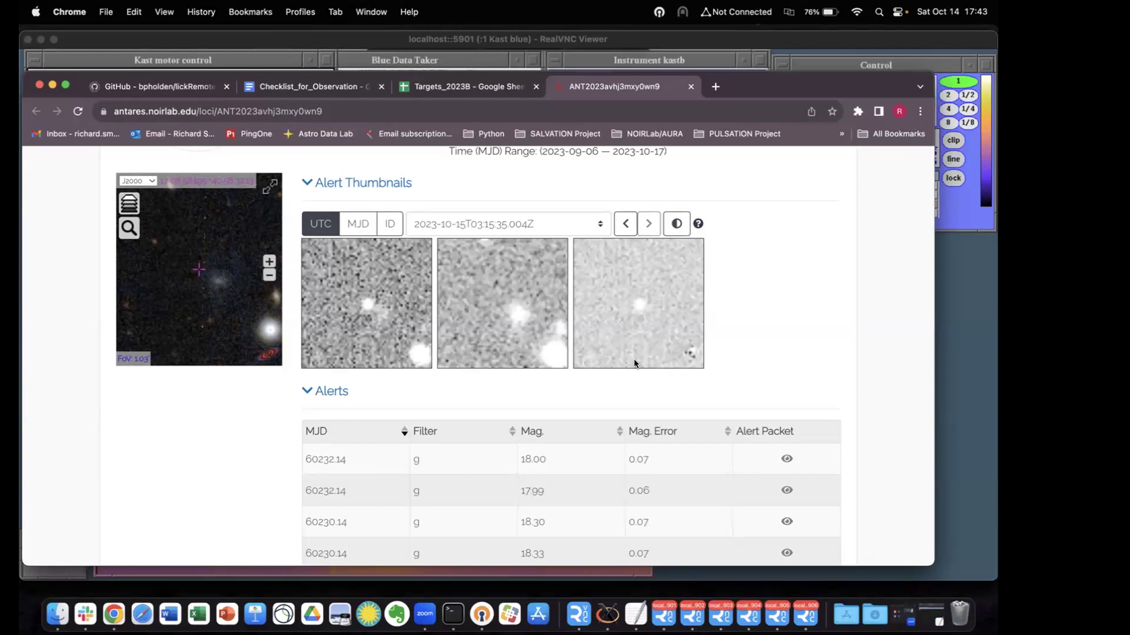
{"action": "scroll", "coordinate": [634, 364], "scroll_direction": "down", "scroll_amount": 1}
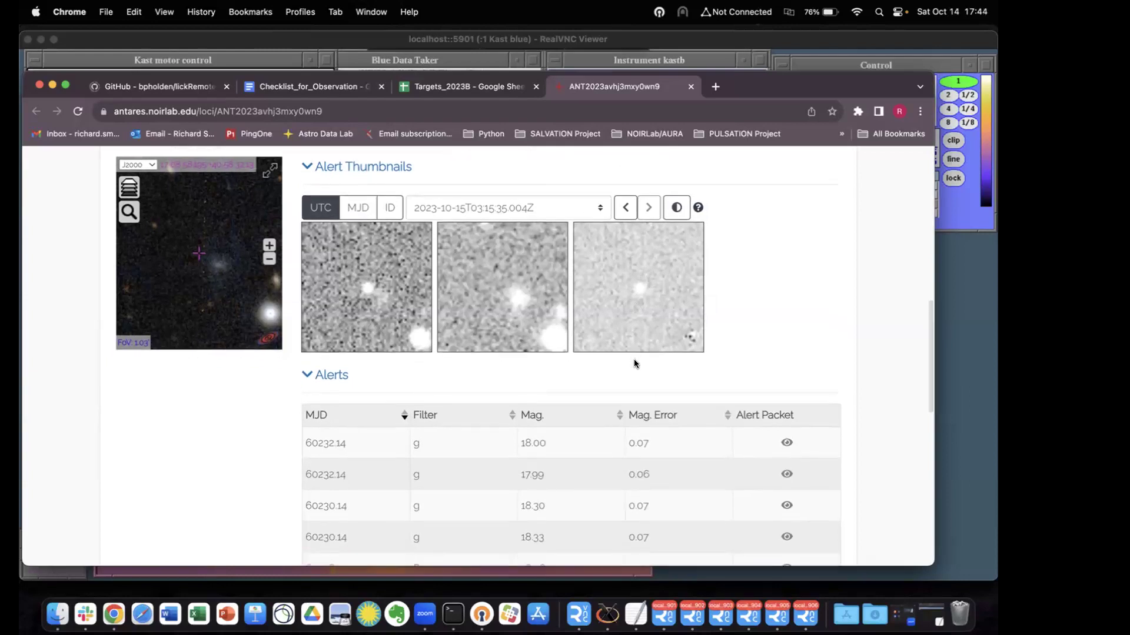
- Return to the Lightcurve section of ZTF23abijmzk and review its rise in magnitude over time
{"action": "scroll", "coordinate": [634, 364], "scroll_direction": "up", "scroll_amount": 2}
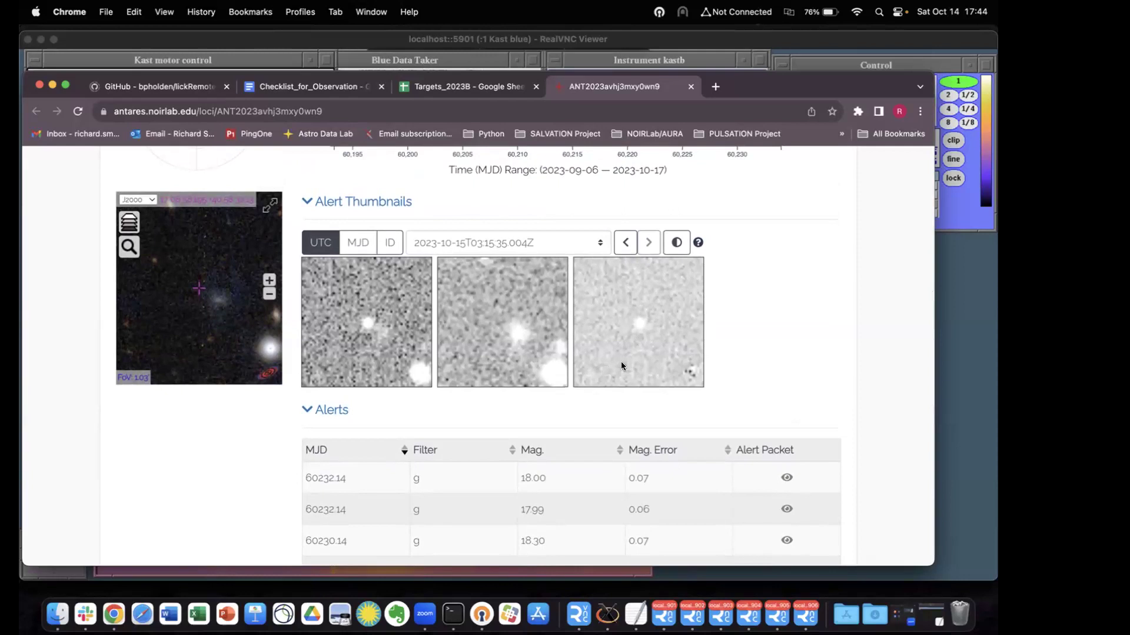
{"action": "scroll", "coordinate": [621, 366], "scroll_direction": "up", "scroll_amount": 9}
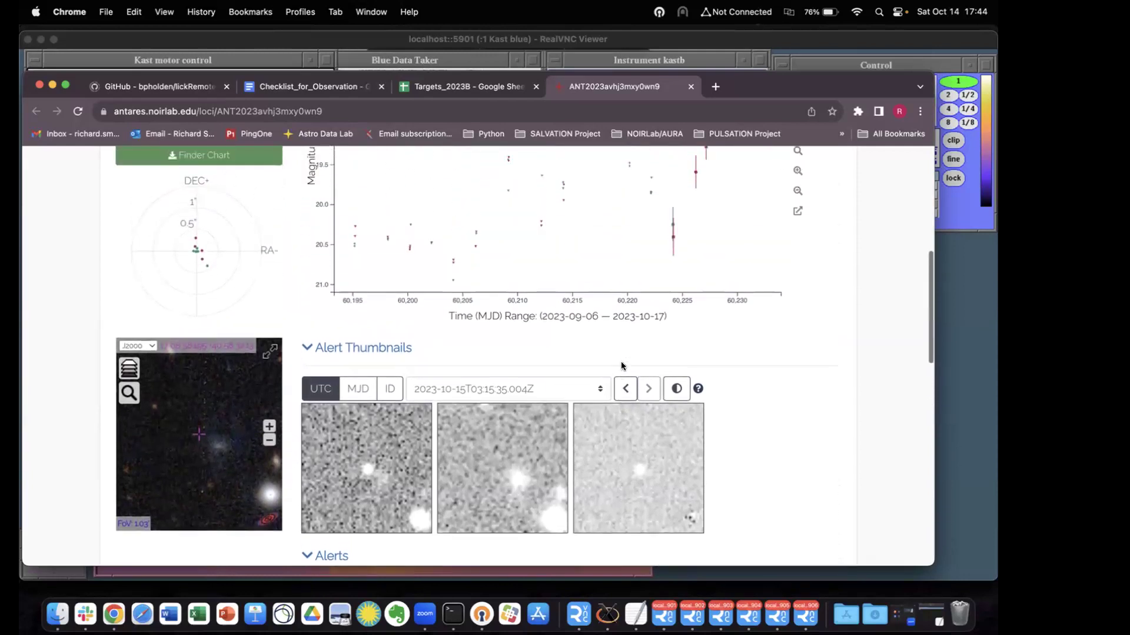
{"action": "scroll", "coordinate": [621, 366], "scroll_direction": "up", "scroll_amount": 9}
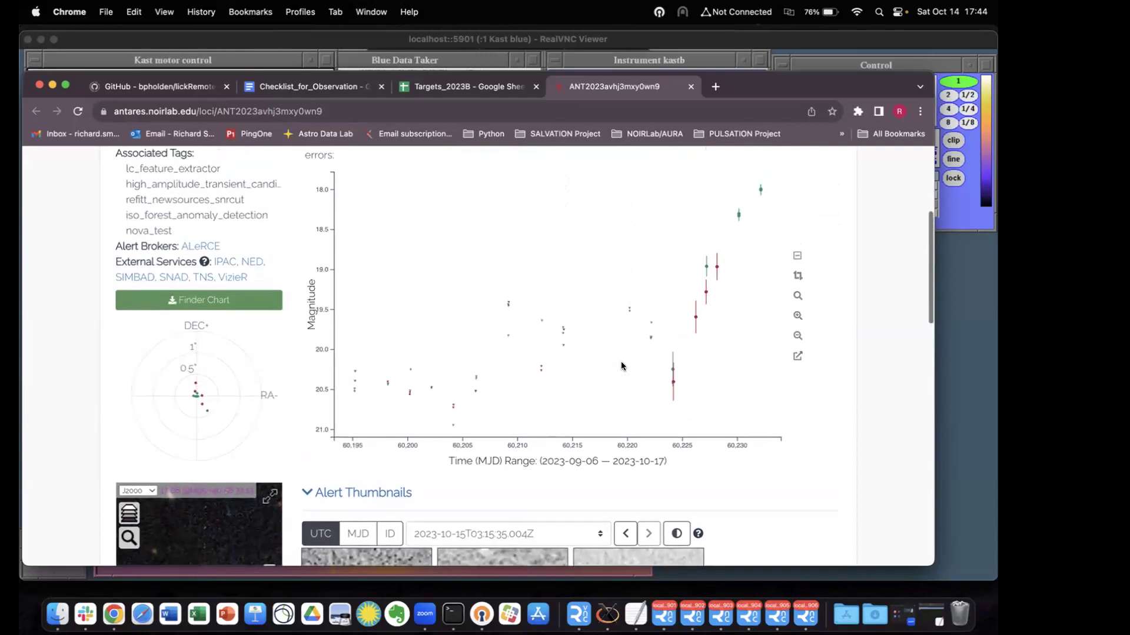
{"action": "scroll", "coordinate": [620, 361], "scroll_direction": "up", "scroll_amount": 2}
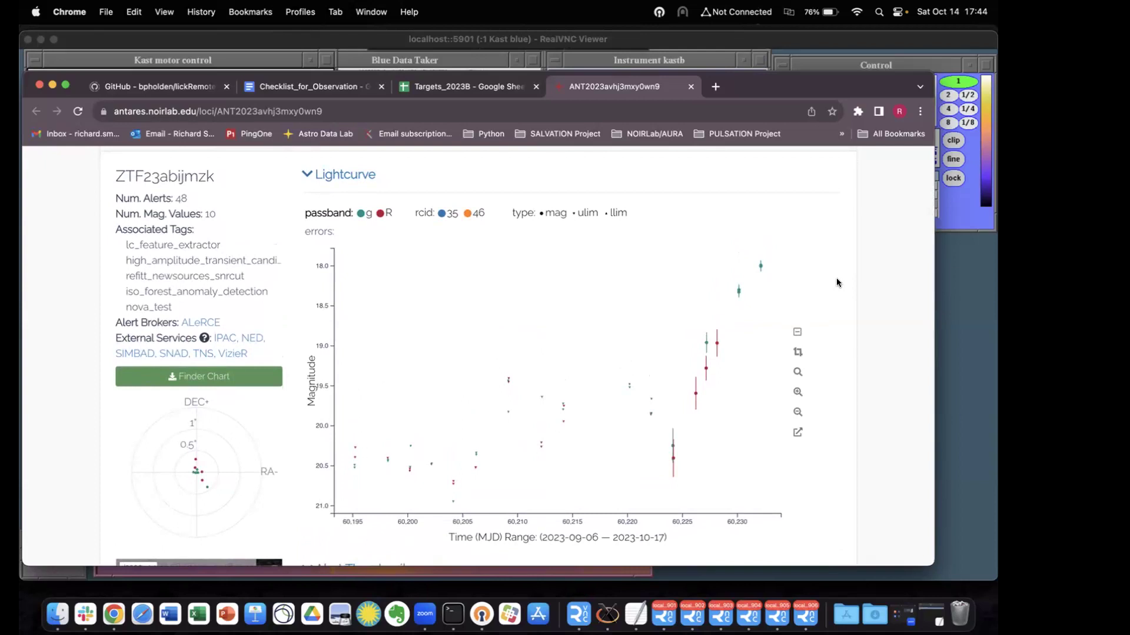
{"action": "scroll", "coordinate": [832, 286], "scroll_direction": "down", "scroll_amount": 3}
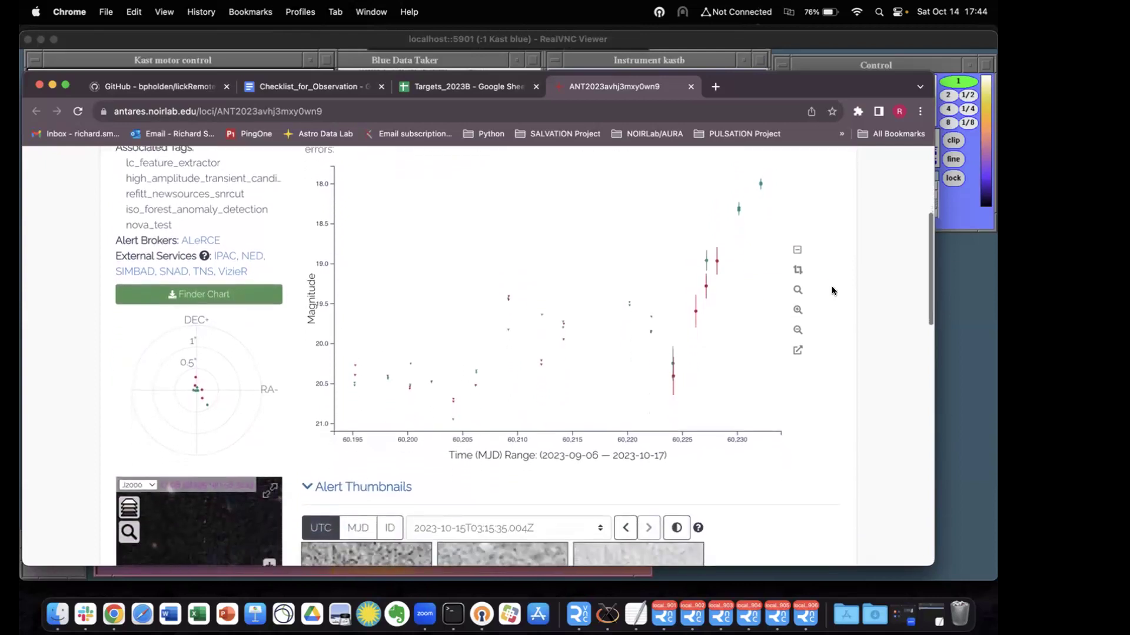
{"action": "scroll", "coordinate": [833, 291], "scroll_direction": "up", "scroll_amount": 4}
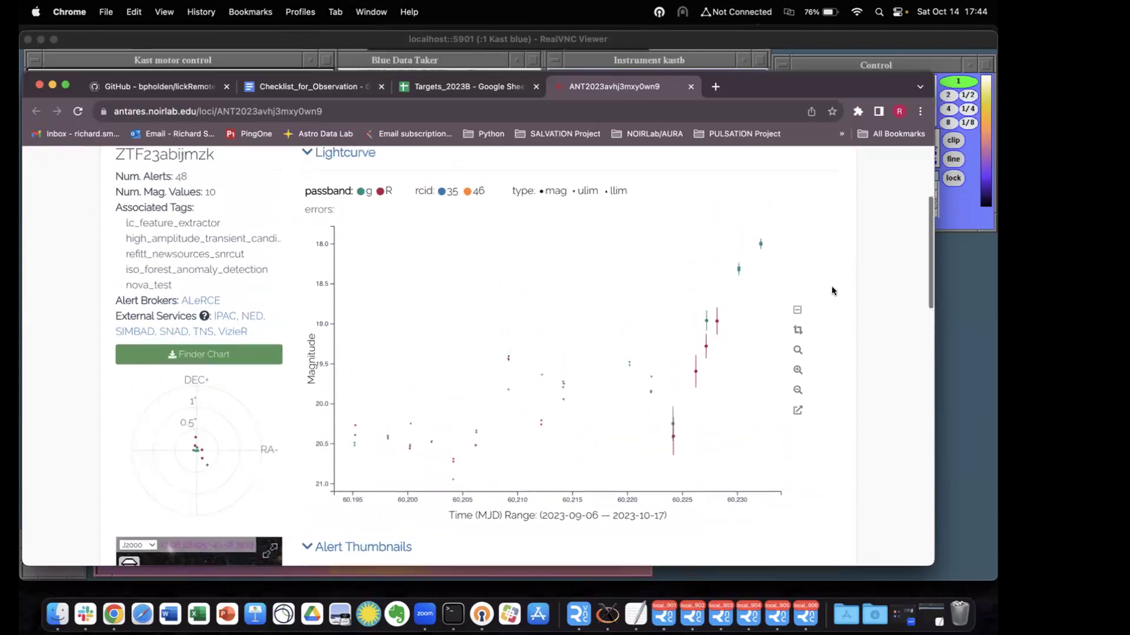
- Close the ANTARES page, narrow the Chrome window and switch to the Kast blue session in VNC Viewer
{"action": "left_click", "coordinate": [691, 87]}
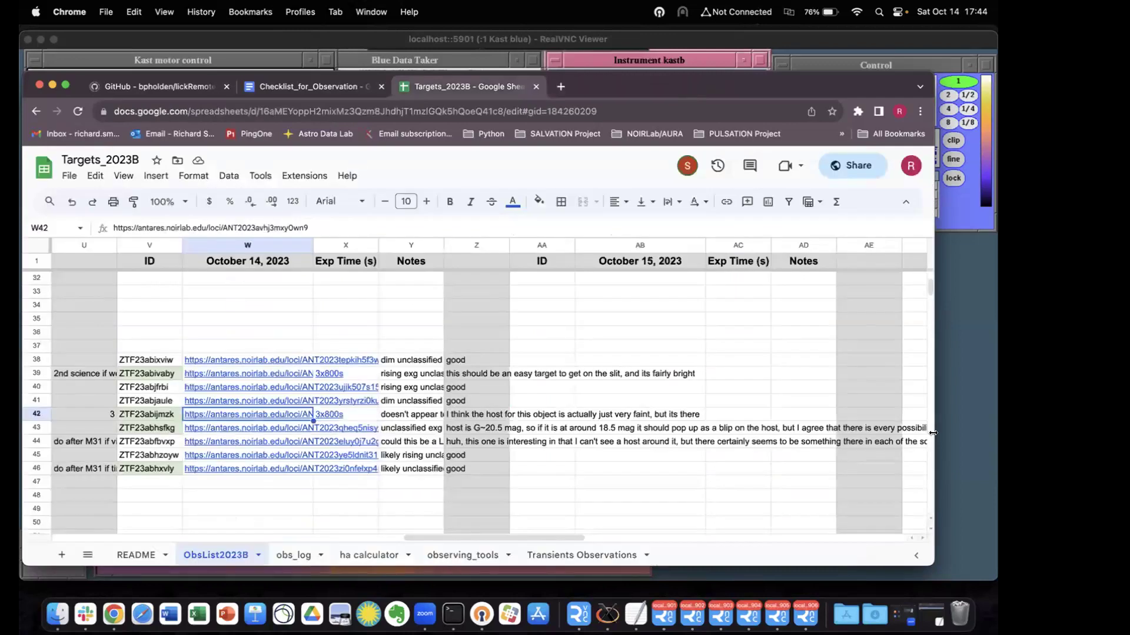
{"action": "left_click_drag", "start_coordinate": [932, 395], "coordinate": [503, 395]}
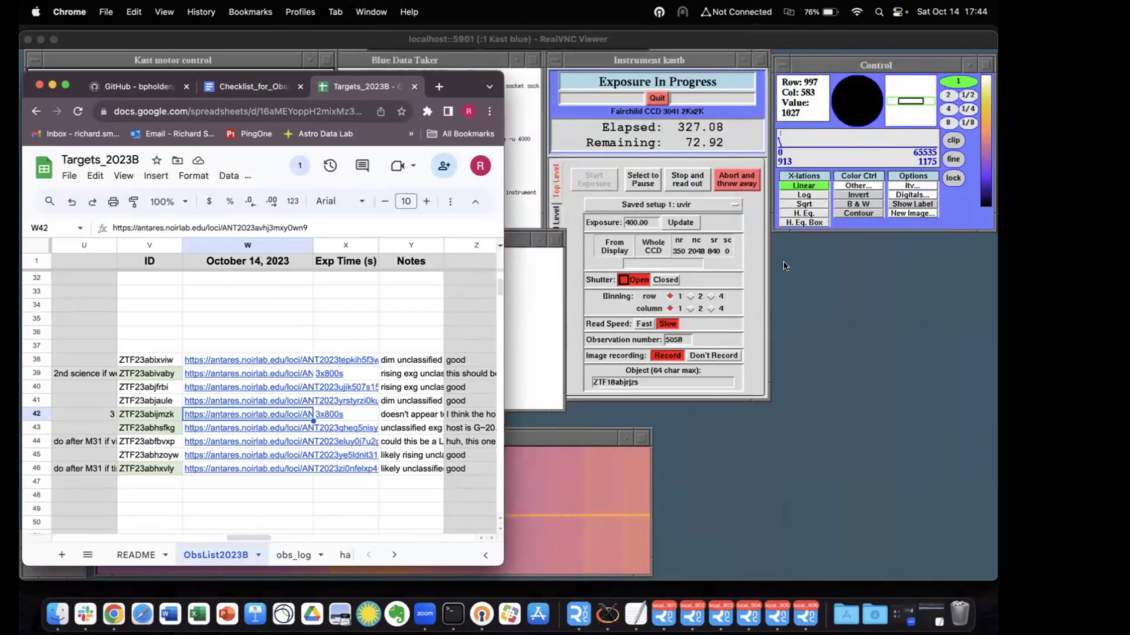
{"action": "left_click", "coordinate": [750, 241]}
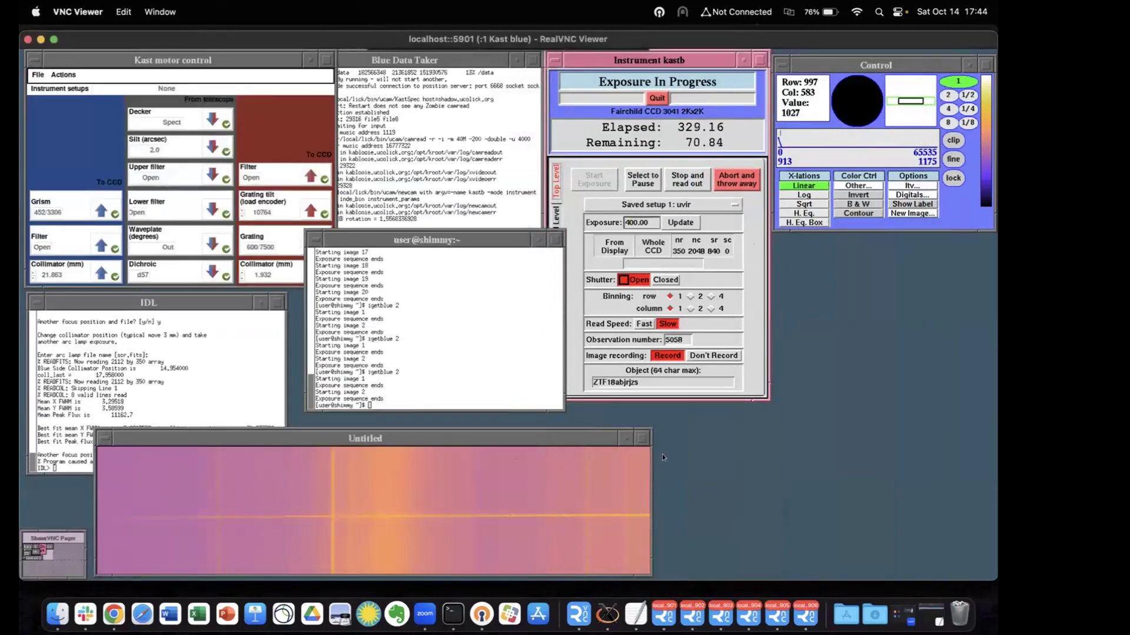
- Check the running exposure of ZTF18abjrjzs in the Kast red and Kast blue sessions and look at the guider camera
{"action": "left_click", "coordinate": [686, 613]}
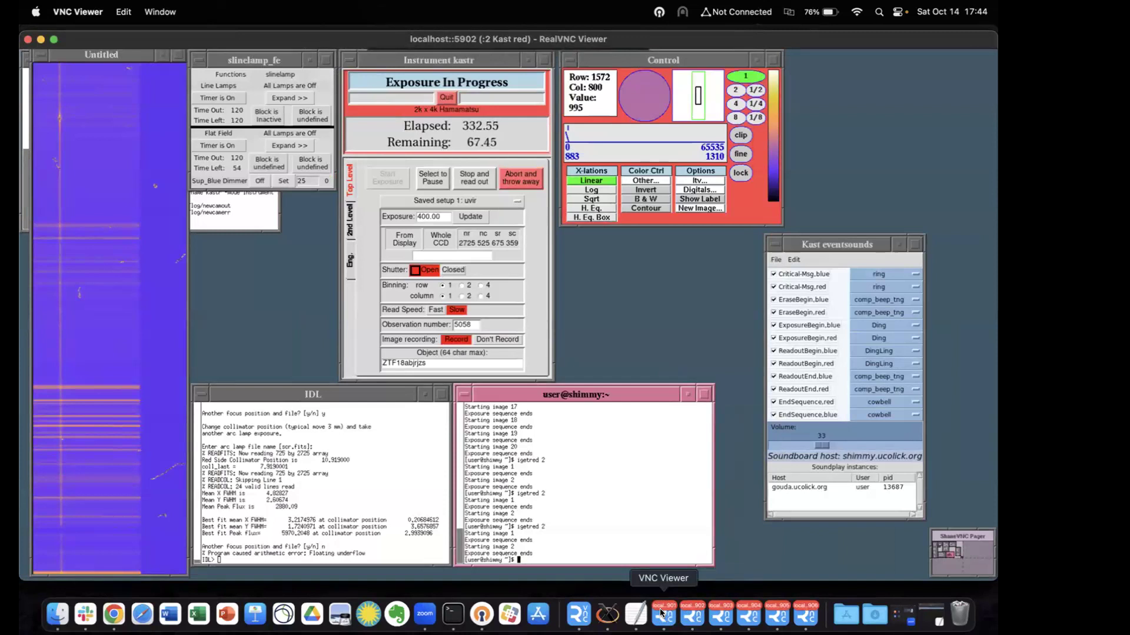
{"action": "left_click", "coordinate": [659, 609]}
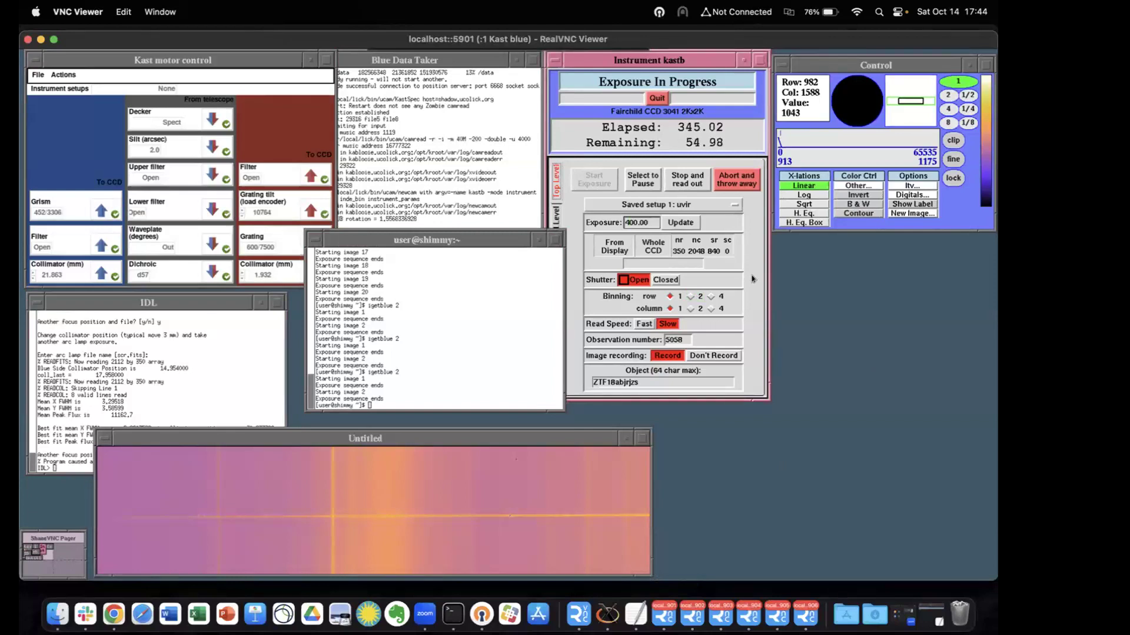
{"action": "left_click", "coordinate": [706, 610]}
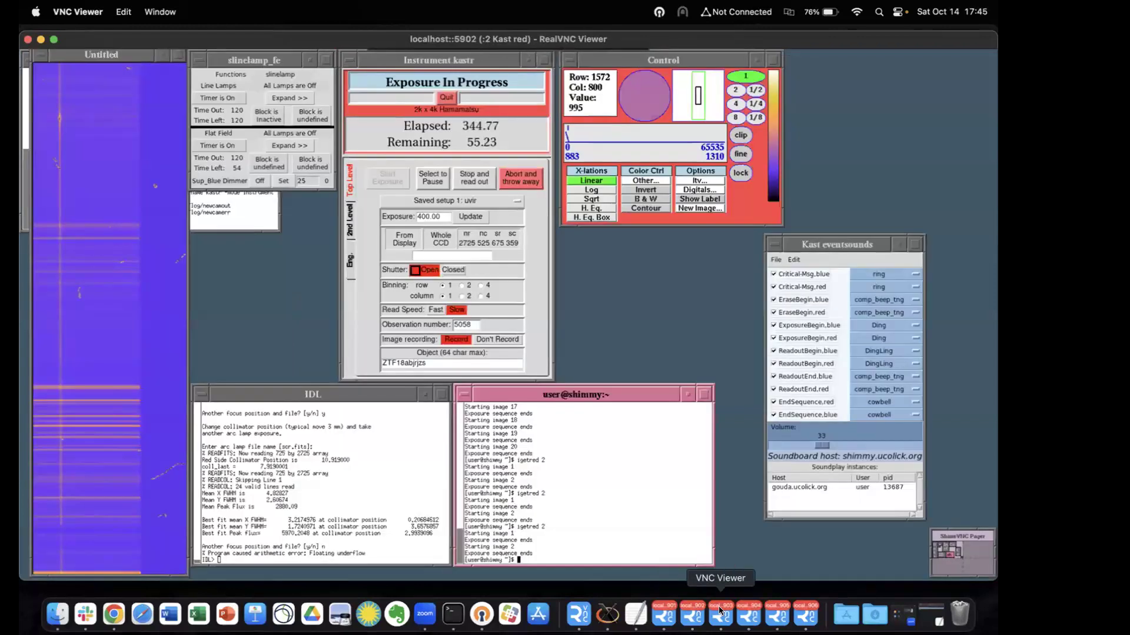
{"action": "left_click", "coordinate": [719, 612]}
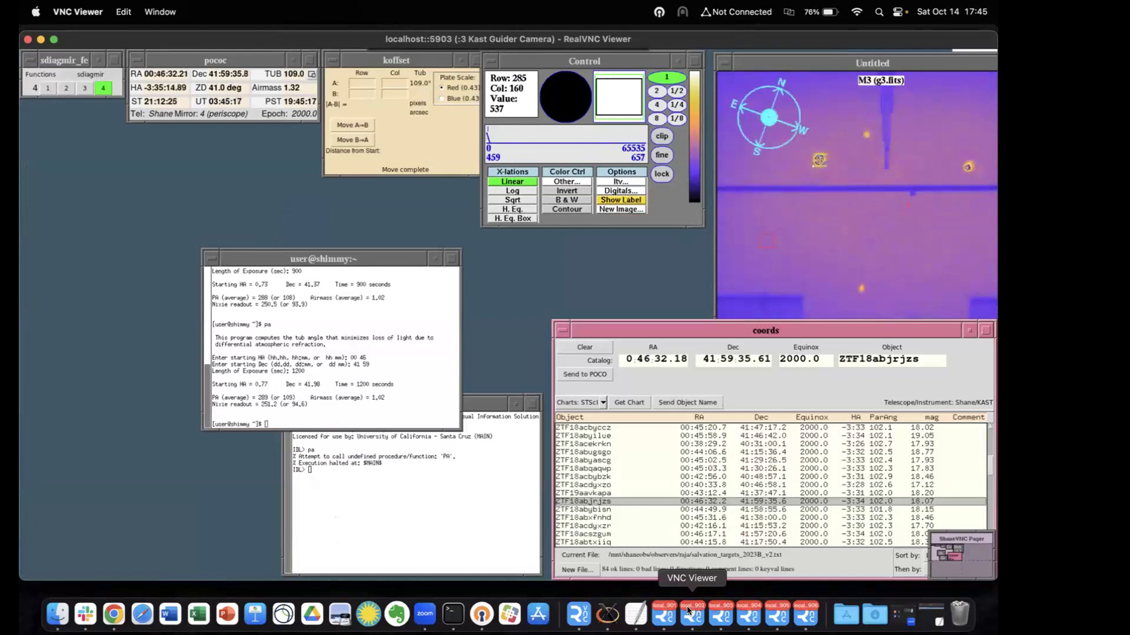
{"action": "left_click", "coordinate": [687, 606]}
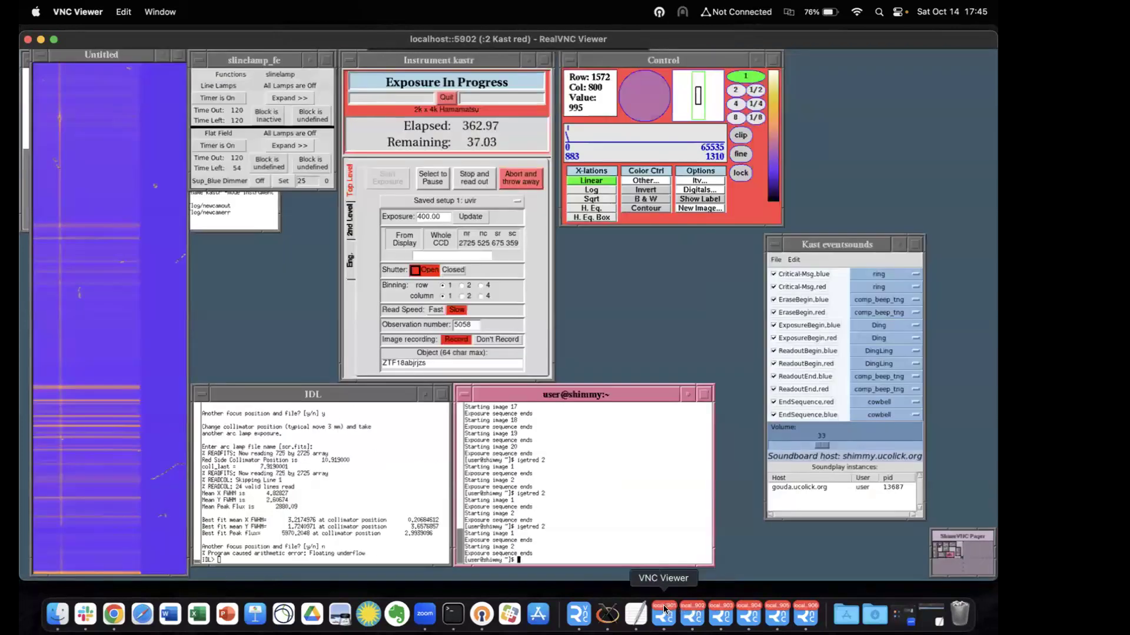
{"action": "left_click", "coordinate": [658, 606]}
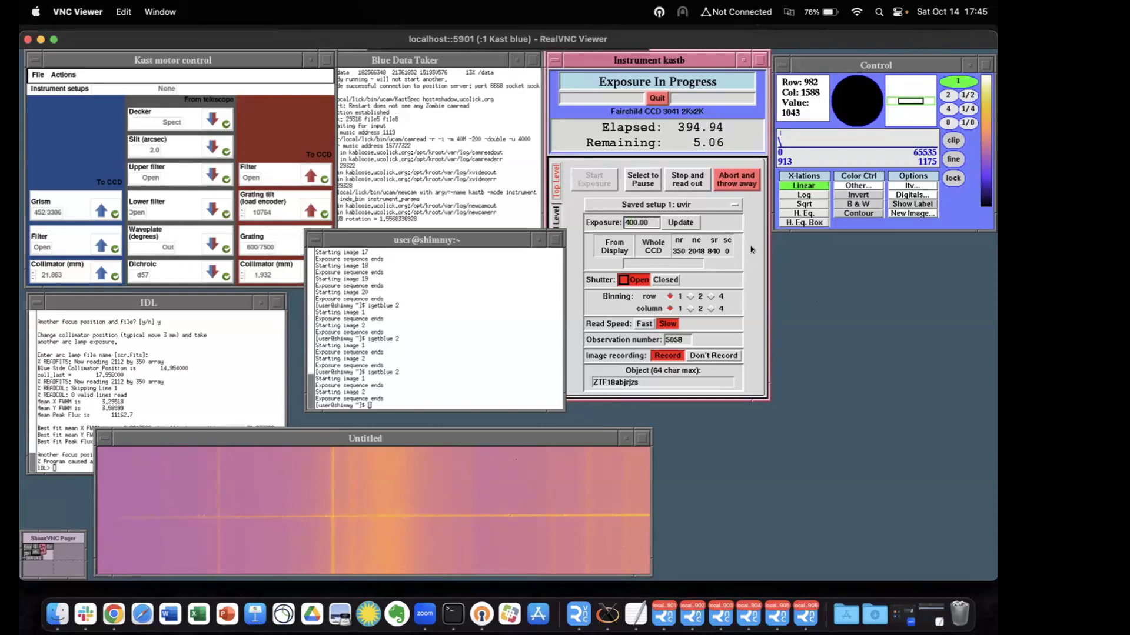
- Follow the end of the exposure and inspect the new spectrum images in the Kast red and Kast blue sessions
{"action": "left_click", "coordinate": [692, 612]}
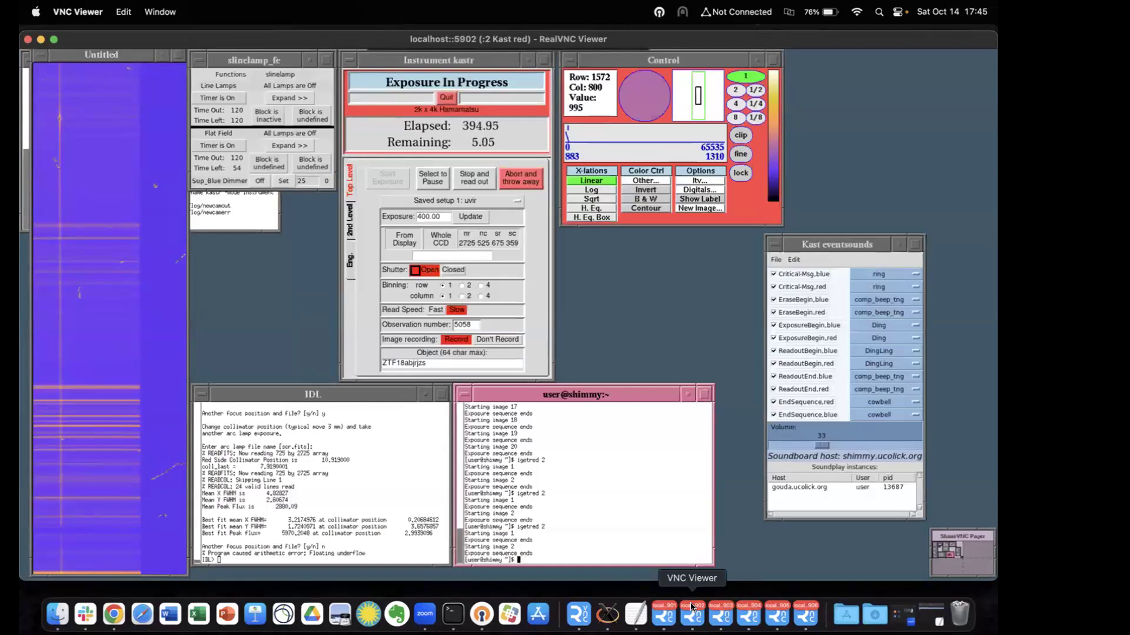
{"action": "left_click", "coordinate": [667, 607]}
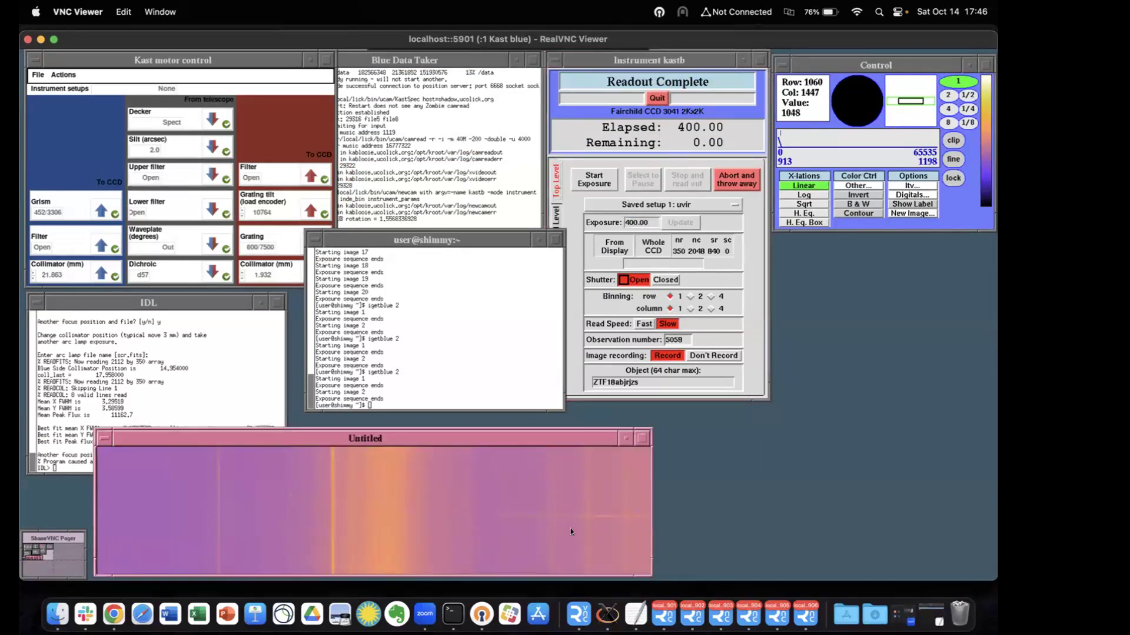
{"action": "left_click", "coordinate": [667, 608]}
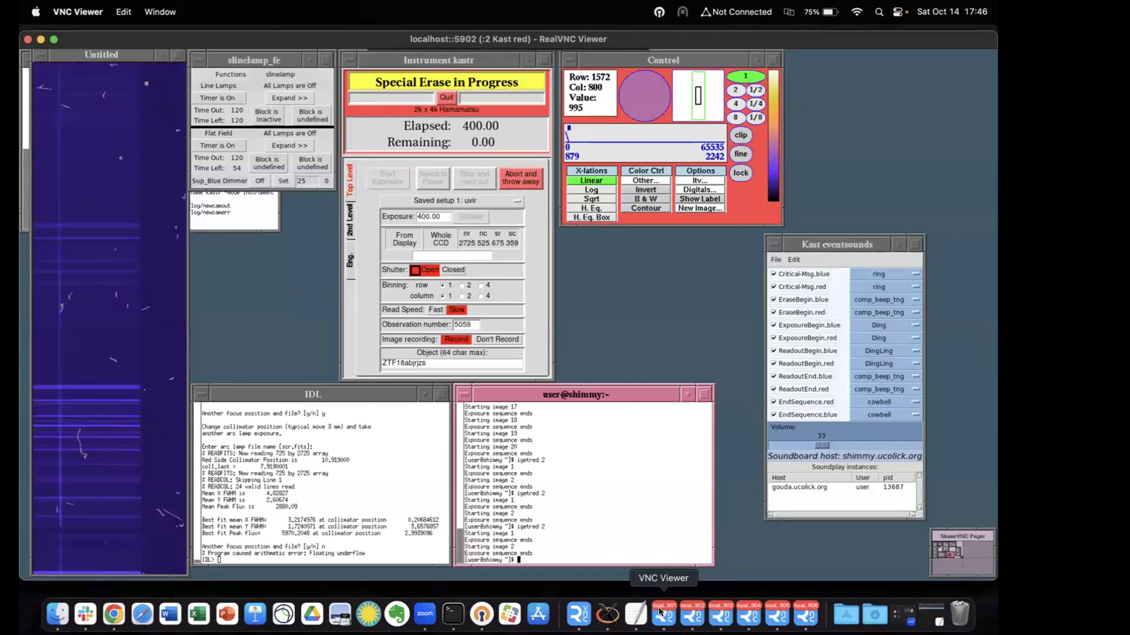
- Start two more blue-side exposures by rerunning igetblue 2 in the Kast blue terminal
{"action": "left_click", "coordinate": [658, 607]}
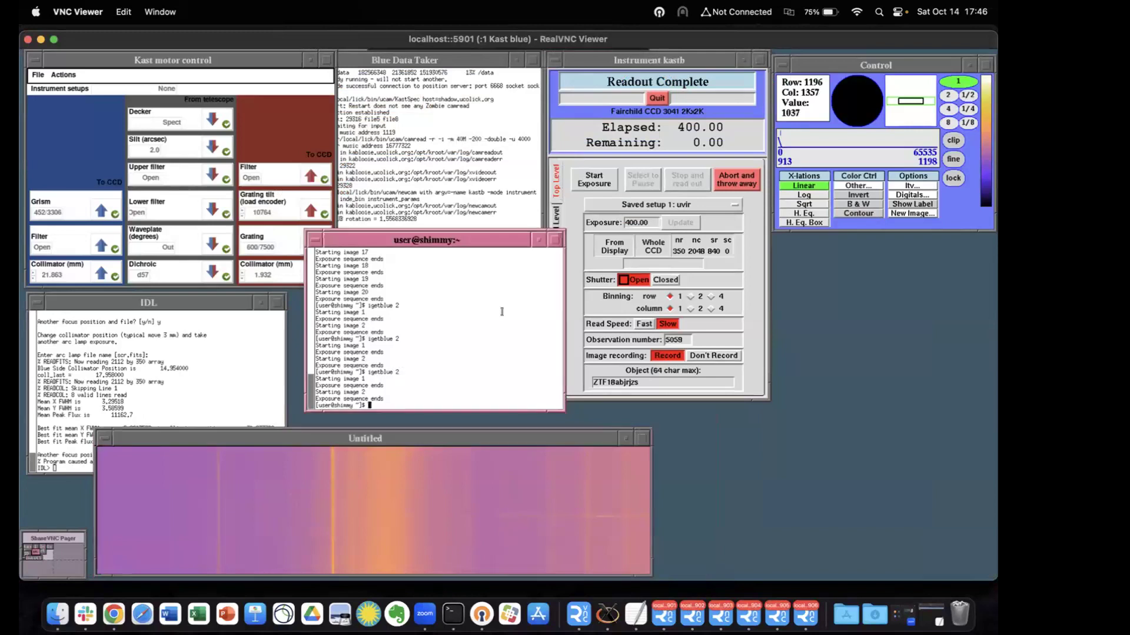
{"action": "key", "text": "Up"}
{"action": "key", "text": "Return"}
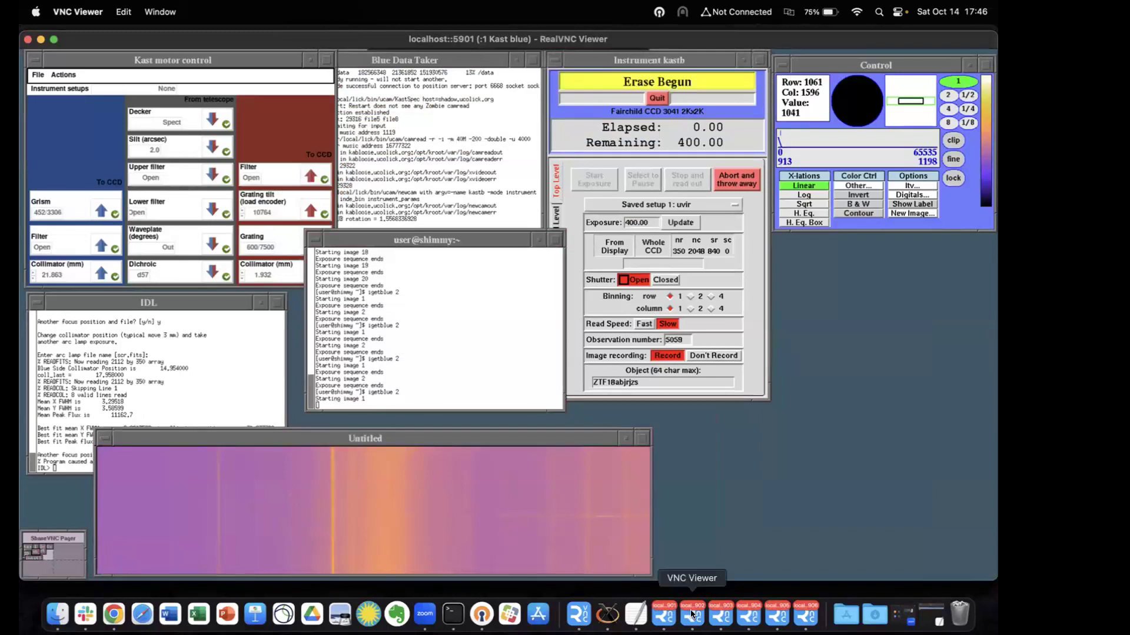
- Start two more red-side exposures by rerunning igetred 2 in the Kast red terminal
{"action": "left_click", "coordinate": [692, 615]}
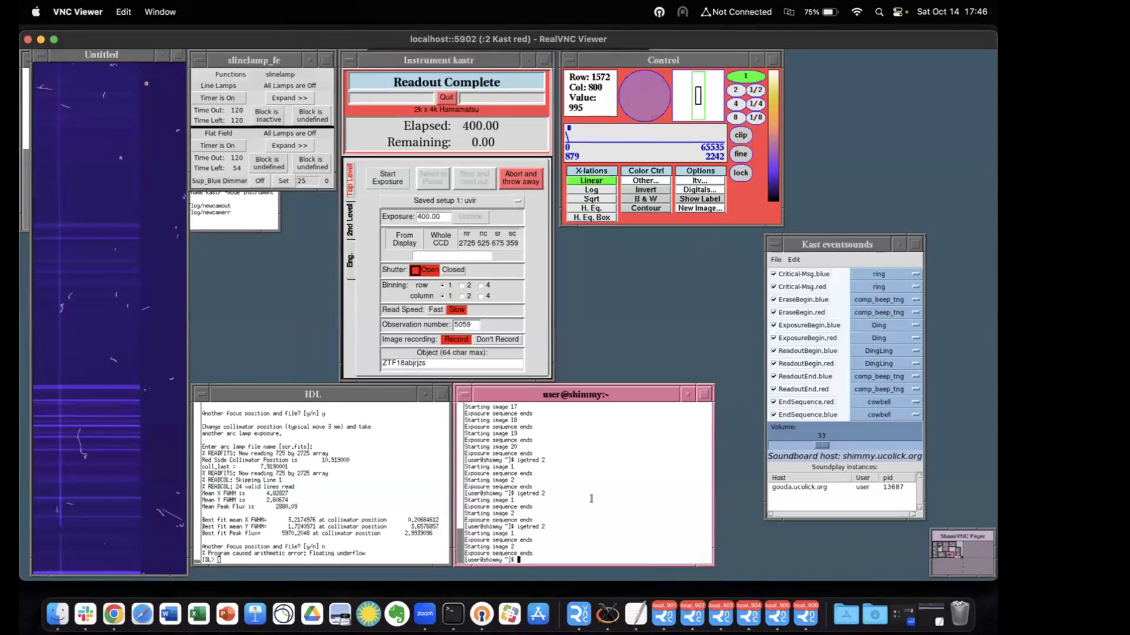
{"action": "key", "text": "Up"}
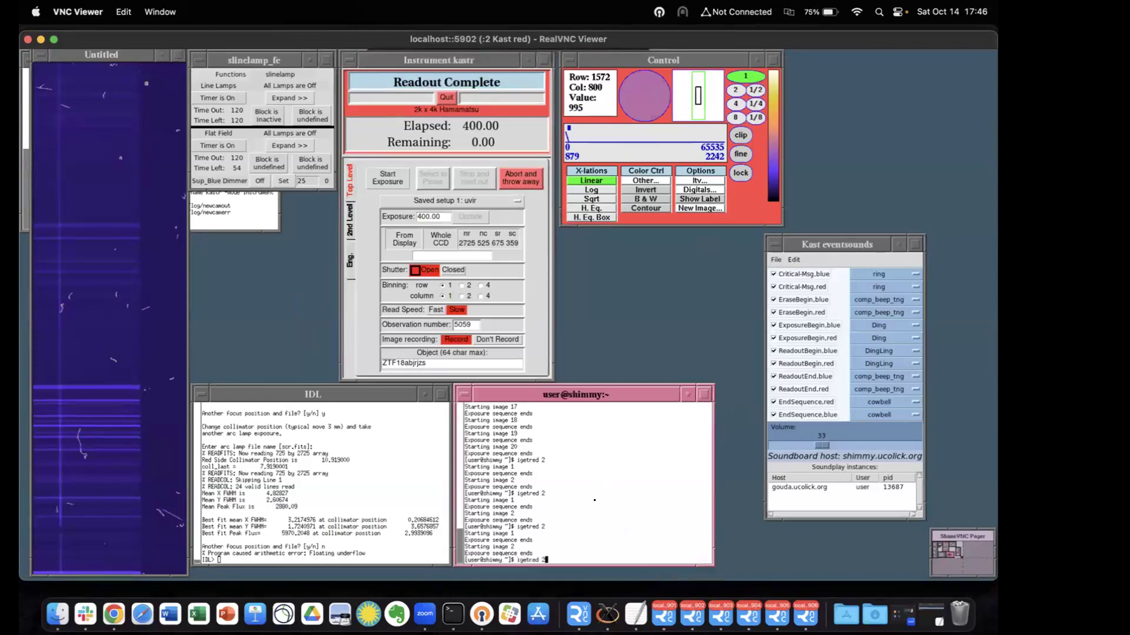
{"action": "key", "text": "Return"}
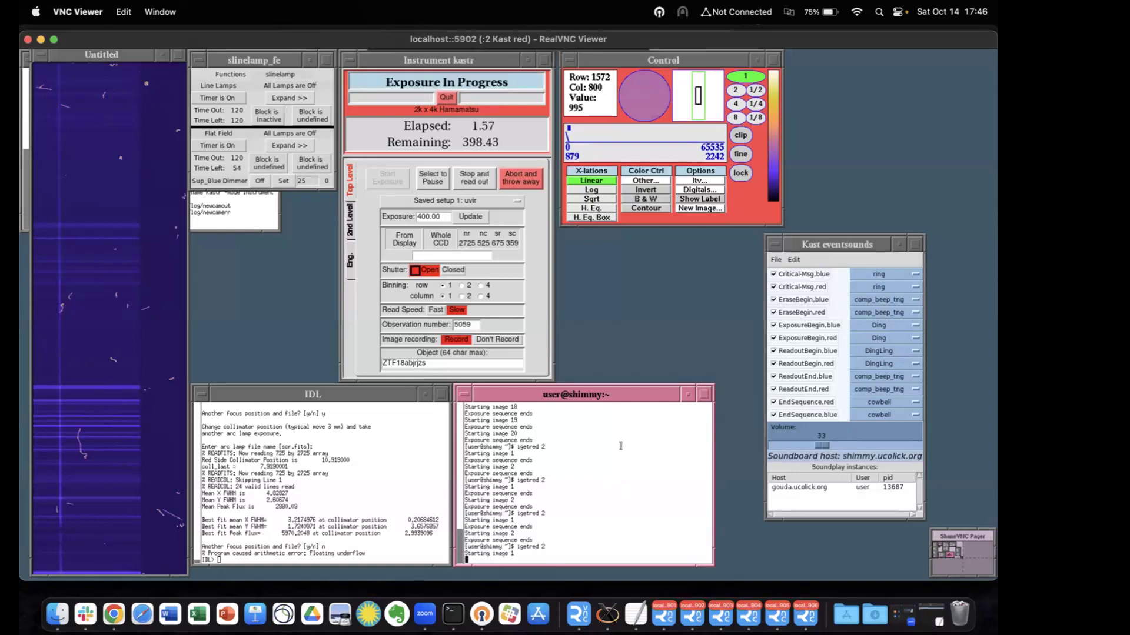
- In the Kast blue session, reposition and enlarge the spectrum image window and move the Kast motor control window down
{"action": "left_click", "coordinate": [664, 613]}
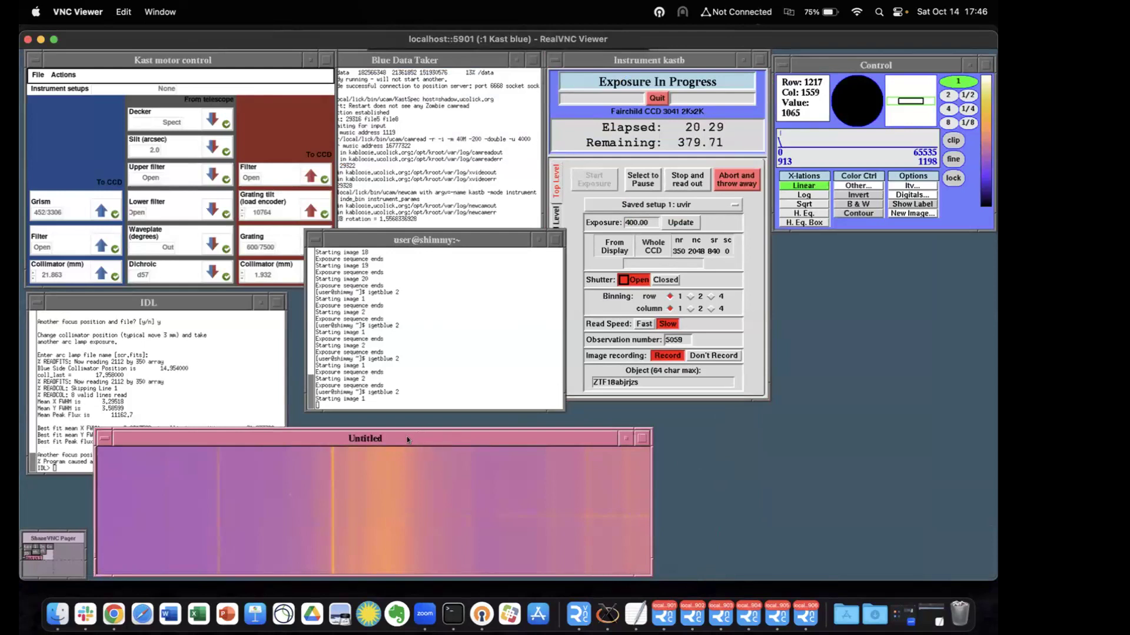
{"action": "left_click_drag", "start_coordinate": [408, 436], "coordinate": [605, 436]}
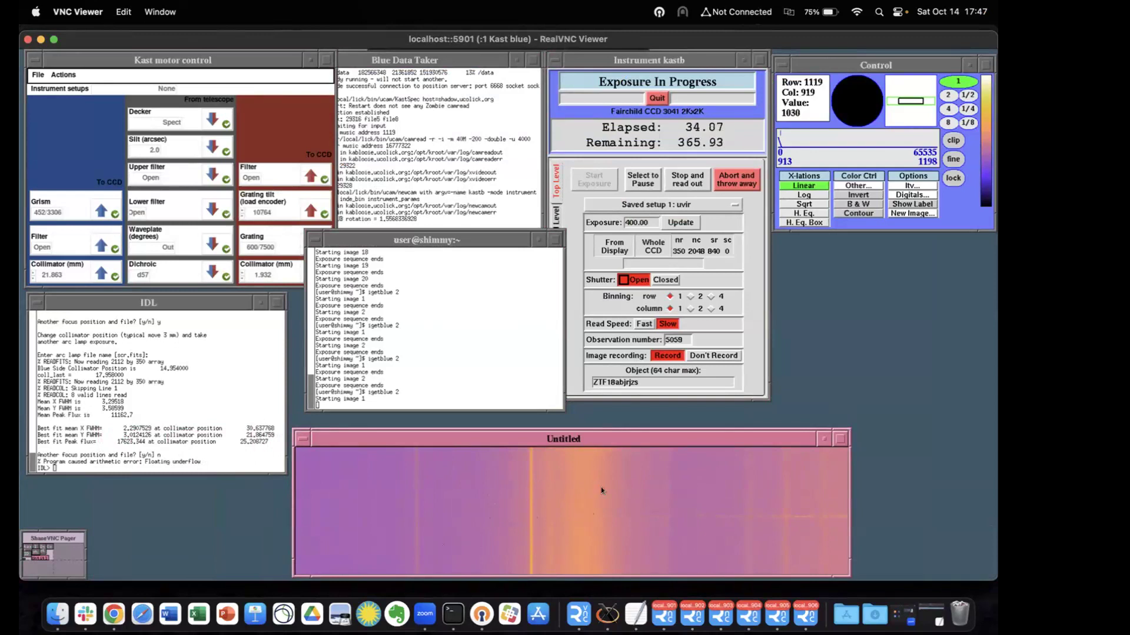
{"action": "left_click_drag", "start_coordinate": [841, 438], "coordinate": [979, 411]}
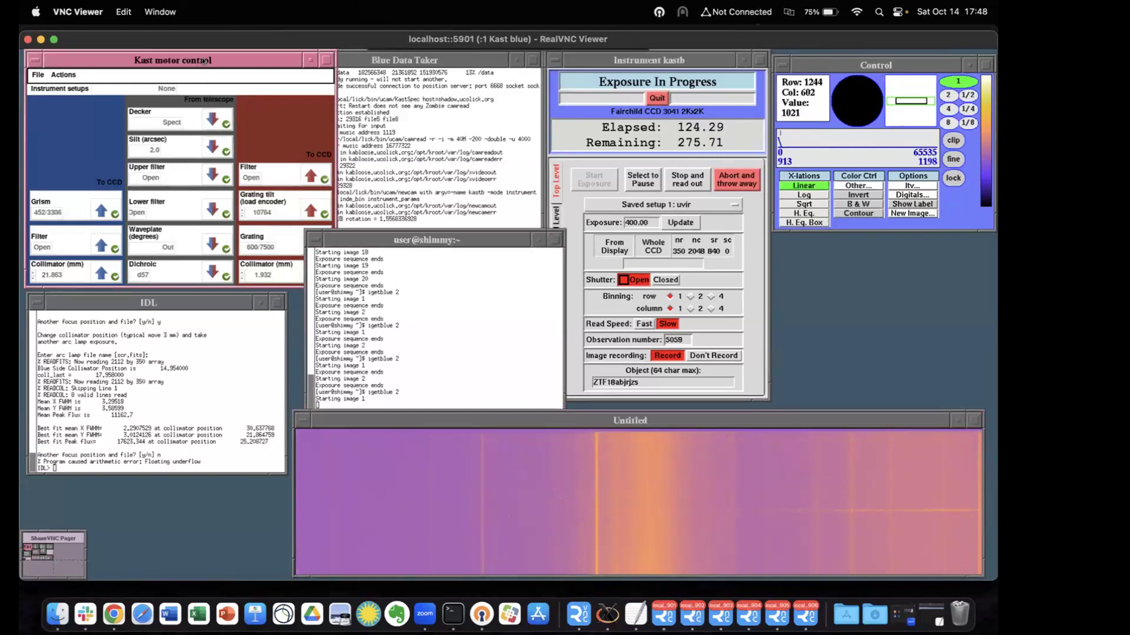
{"action": "left_click_drag", "start_coordinate": [199, 60], "coordinate": [208, 102]}
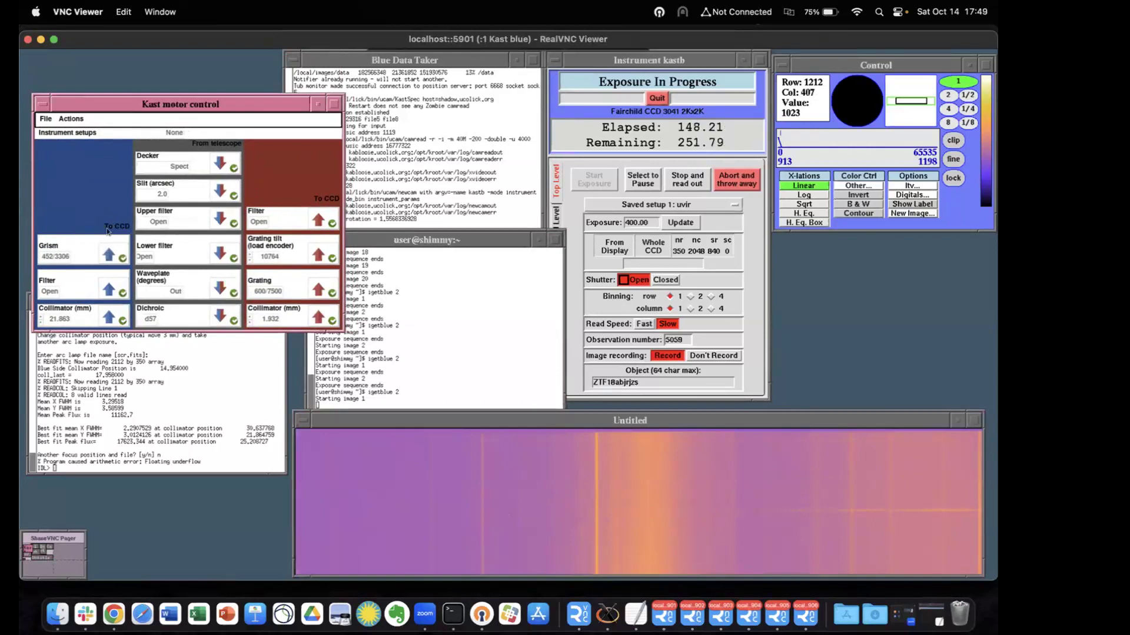
- Inspect the red spectrum image and check the guider camera and exposure progress across the Kast sessions
{"action": "left_click", "coordinate": [692, 614]}
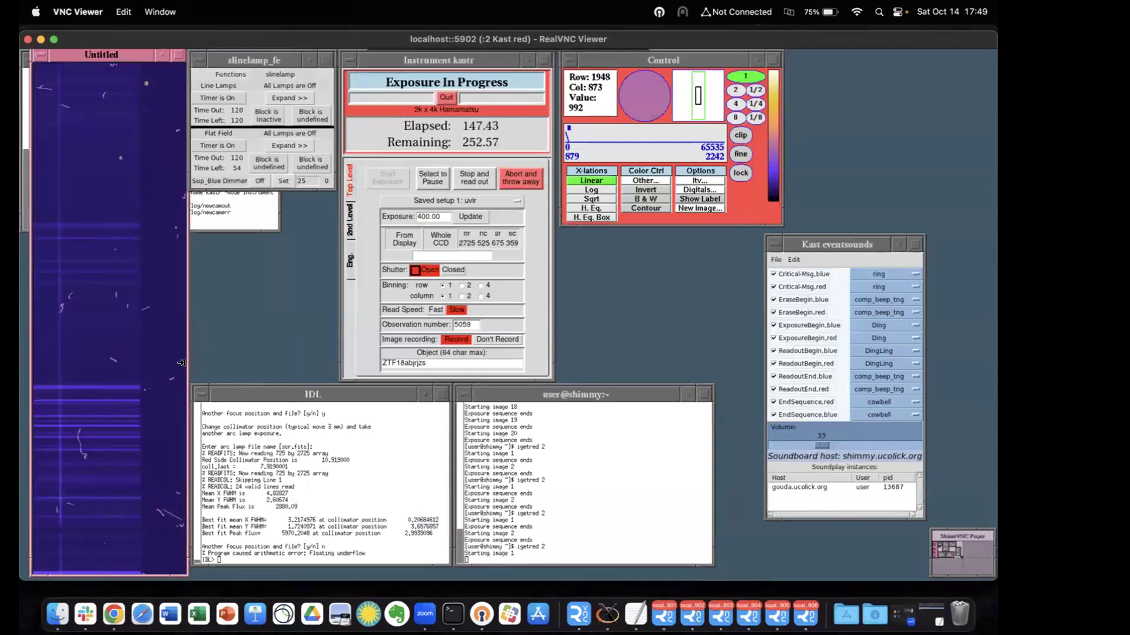
{"action": "left_click_drag", "start_coordinate": [189, 363], "coordinate": [120, 389]}
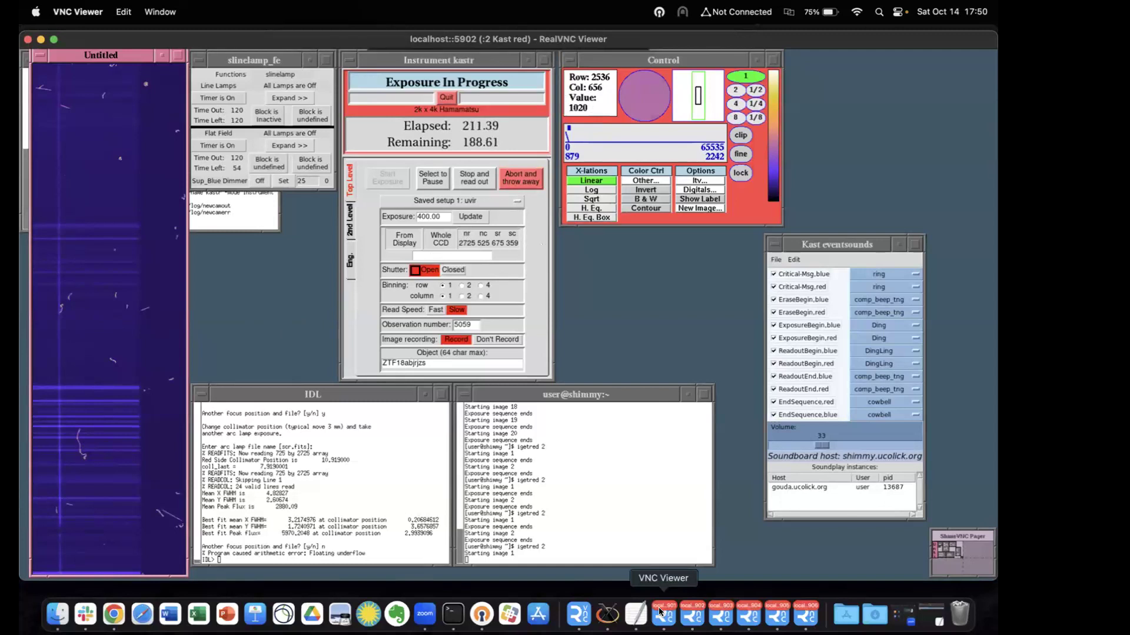
{"action": "left_click", "coordinate": [716, 609]}
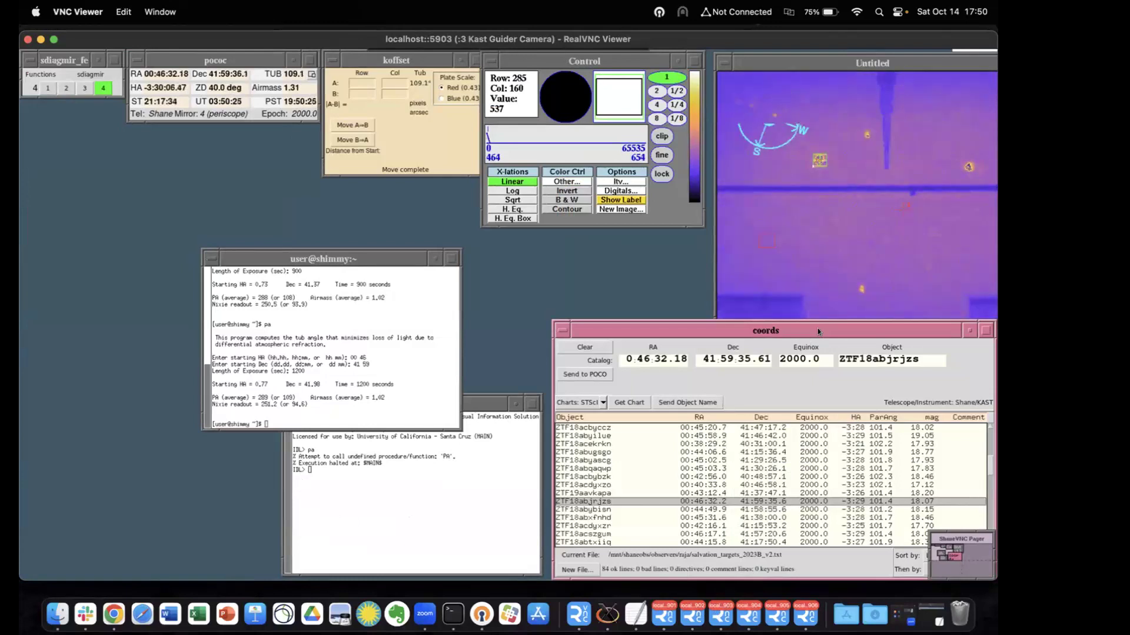
{"action": "left_click", "coordinate": [656, 609]}
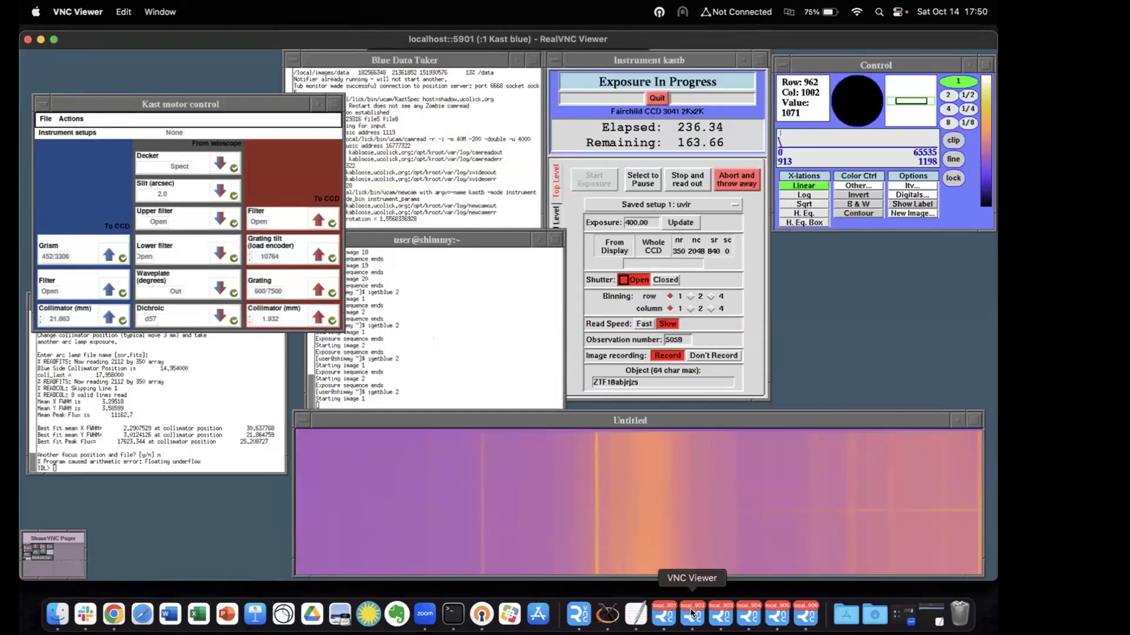
{"action": "left_click", "coordinate": [692, 613]}
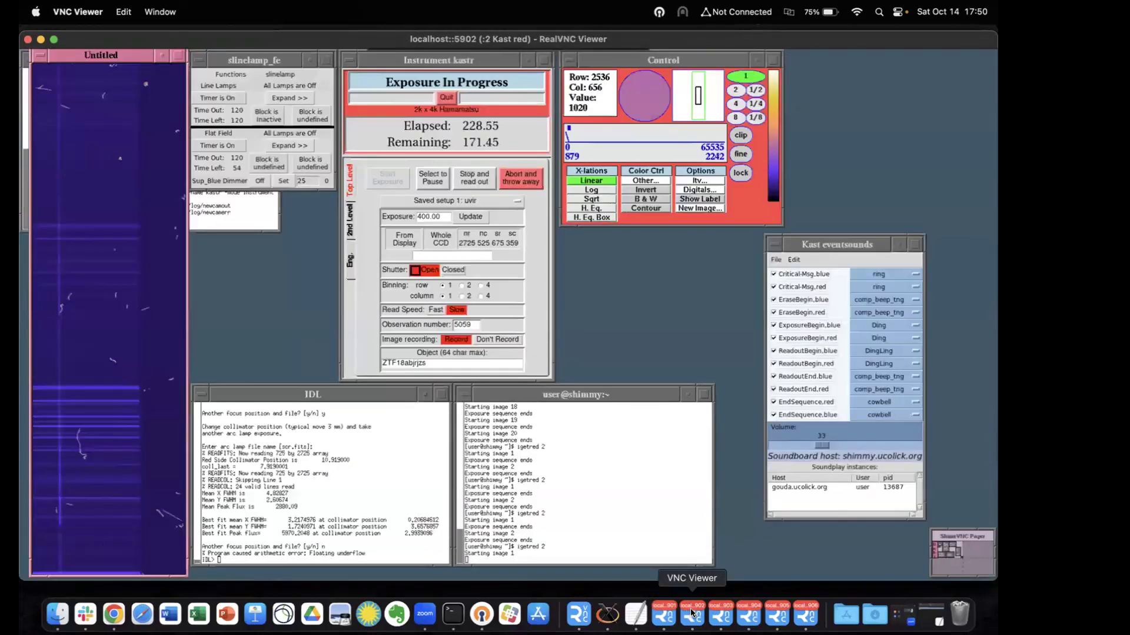
- Check the progress of the second blue and red exposures and view the guider camera field
{"action": "left_click", "coordinate": [658, 608]}
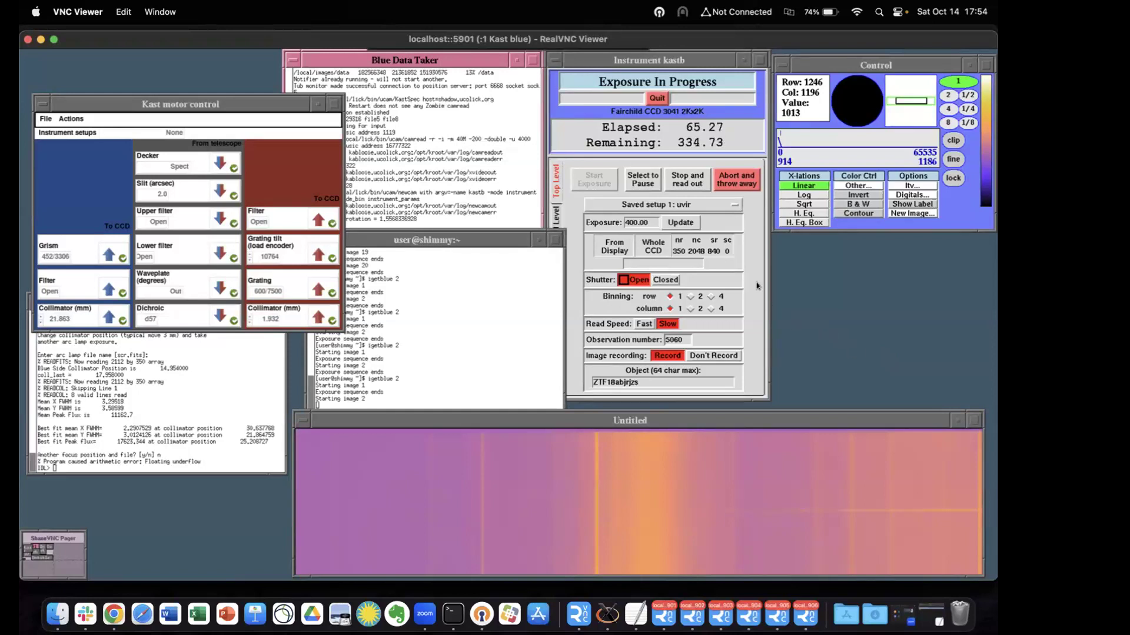
{"action": "left_click", "coordinate": [704, 594]}
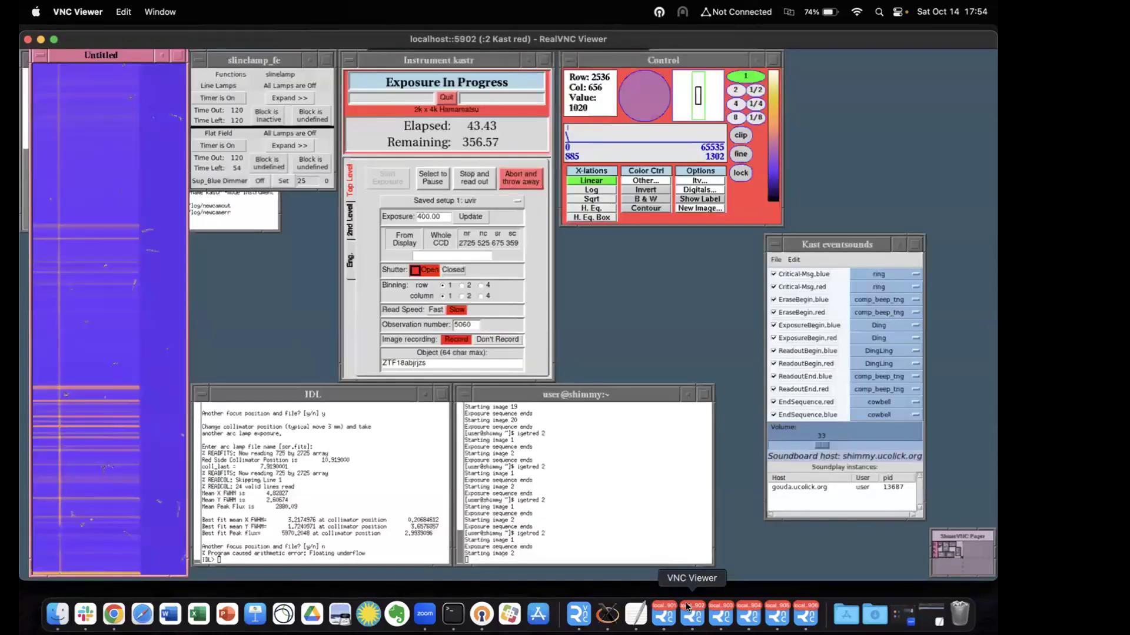
{"action": "left_click", "coordinate": [728, 619]}
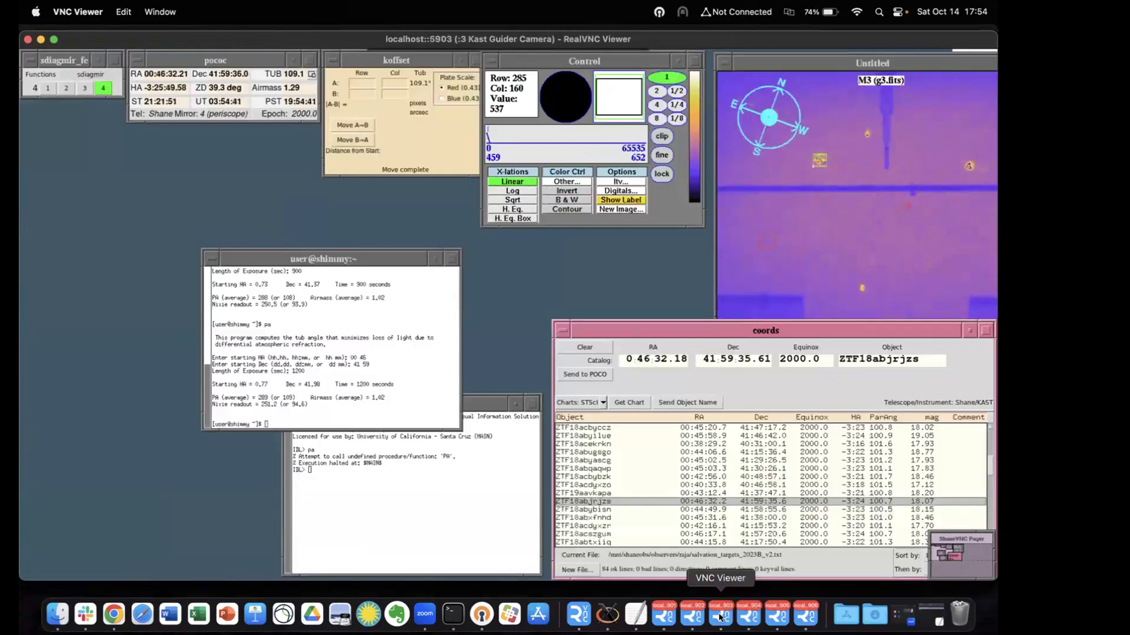
- Check the blue-side exposure in the Kast blue session and review tonight's entries on the obs_log sheet of Targets_2023B in Chrome
{"action": "left_click", "coordinate": [658, 607]}
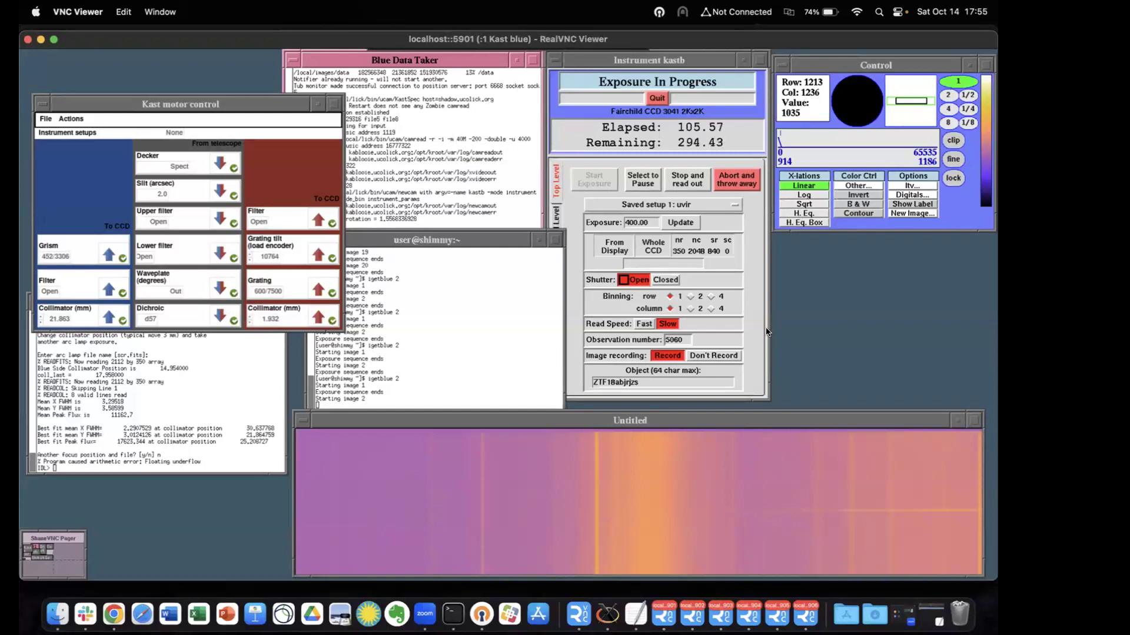
{"action": "left_click", "coordinate": [827, 422]}
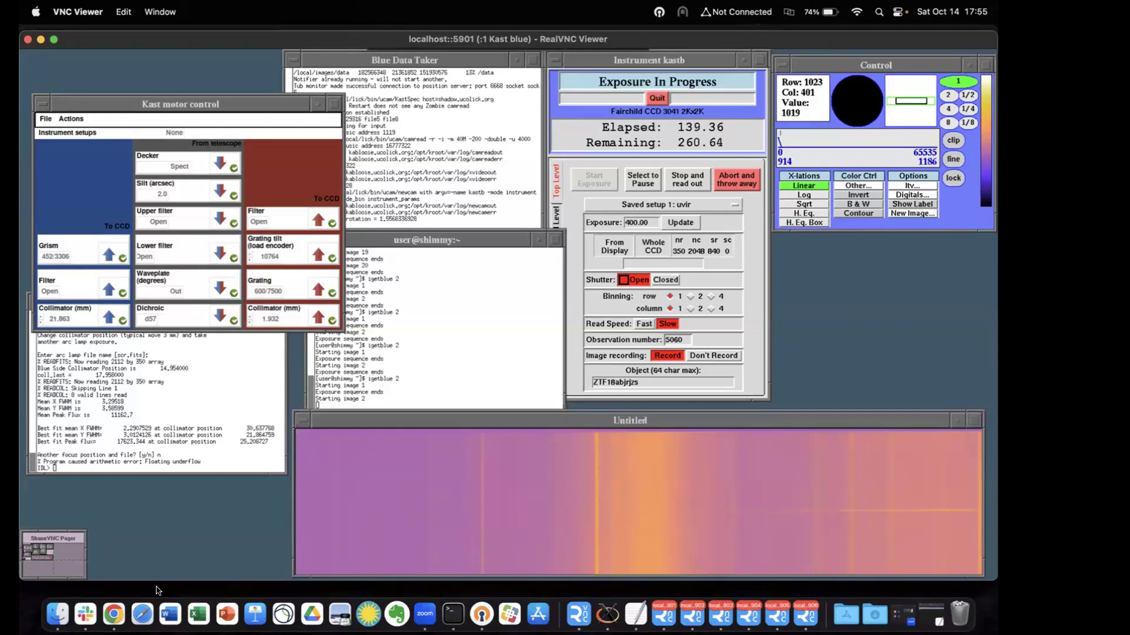
{"action": "left_click", "coordinate": [113, 611]}
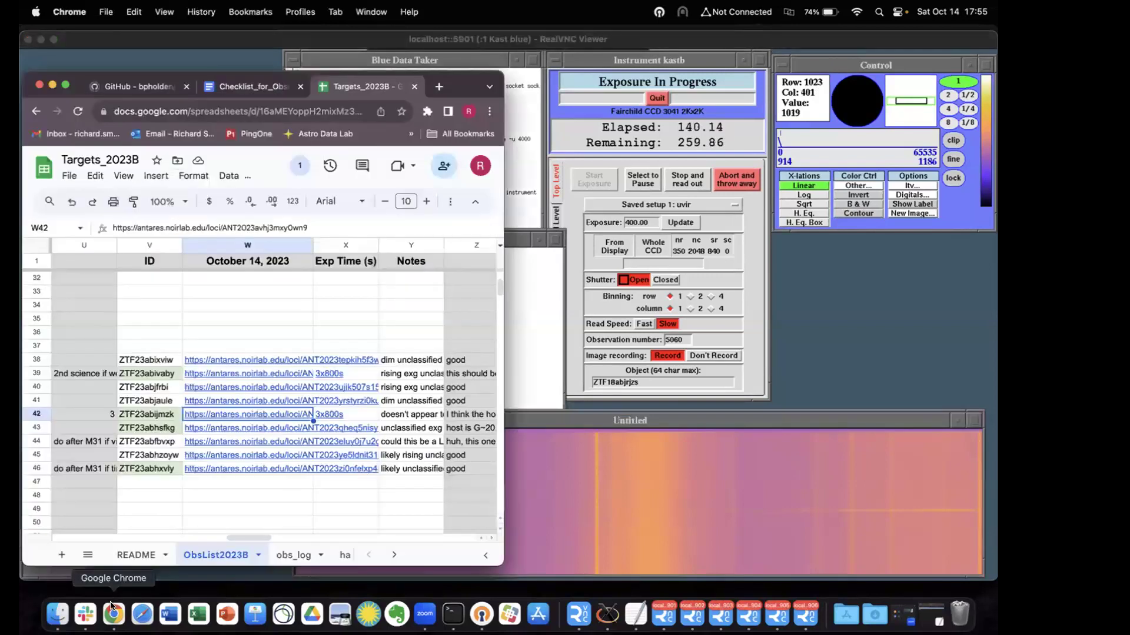
{"action": "left_click", "coordinate": [293, 555]}
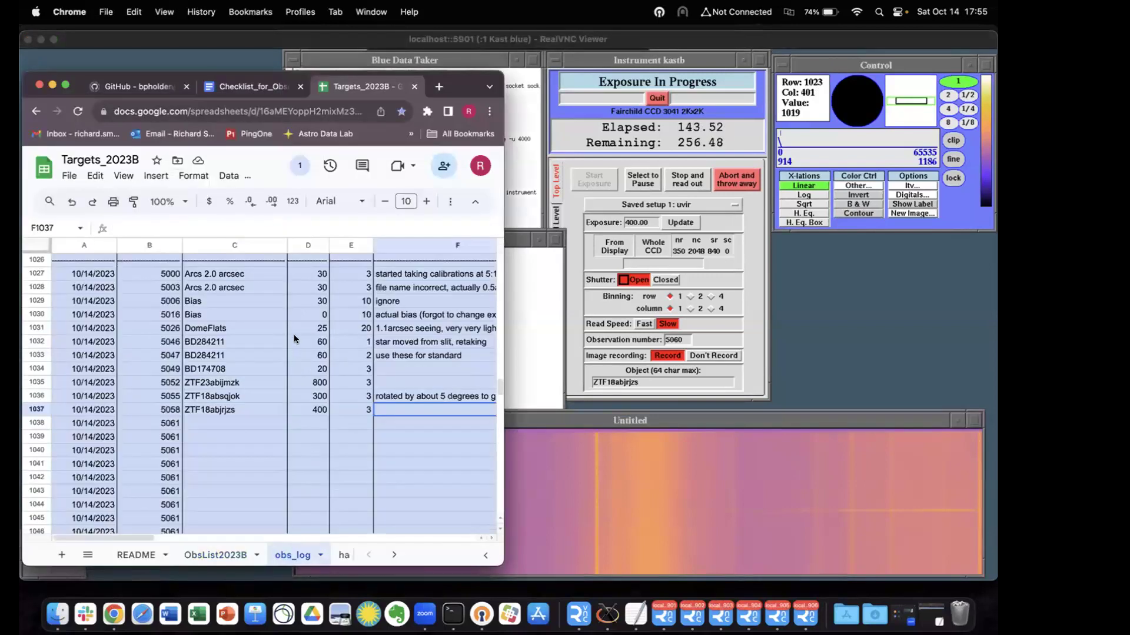
{"action": "scroll", "coordinate": [294, 336], "scroll_direction": "up", "scroll_amount": 1}
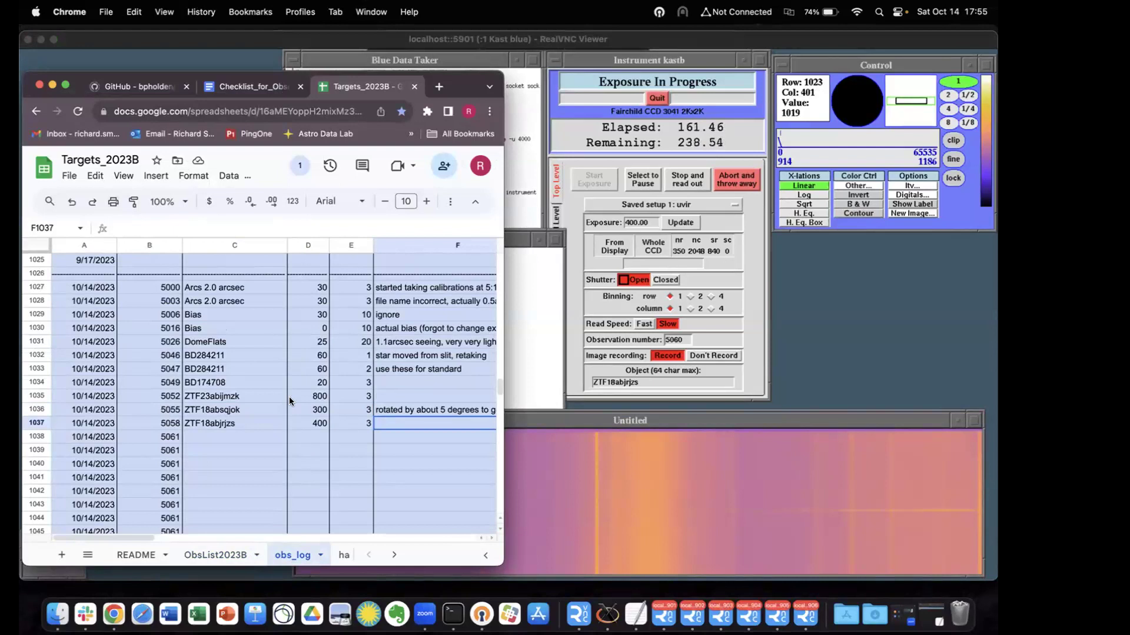
- Return to the VNC sessions and compare the blue and red exposure timers, then view the guider camera field
{"action": "left_click", "coordinate": [691, 420]}
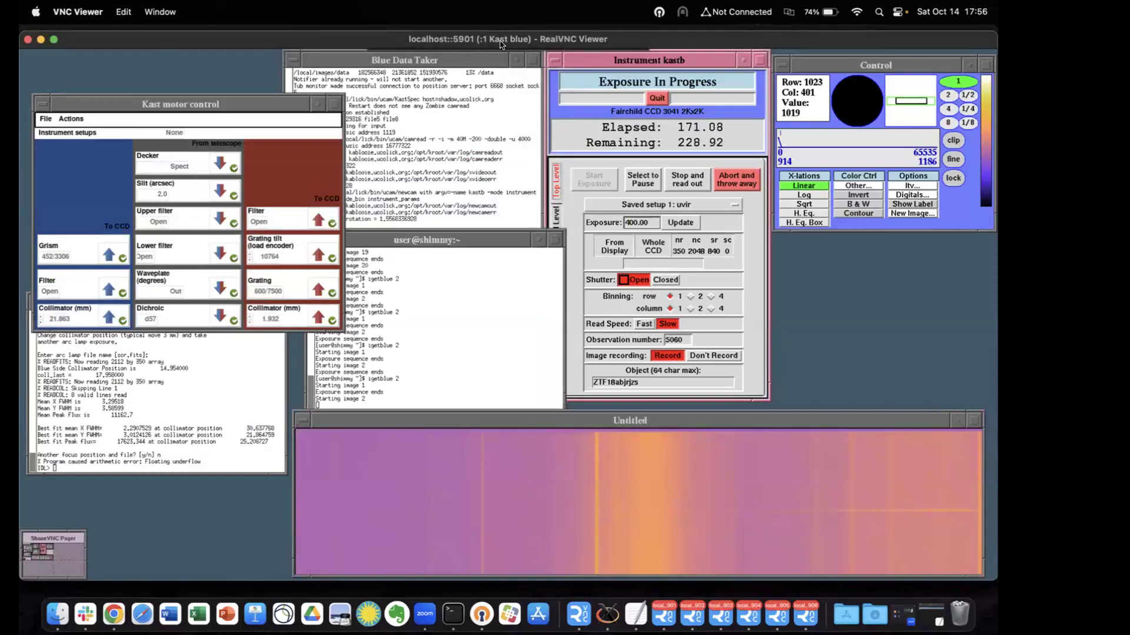
{"action": "left_click", "coordinate": [687, 419]}
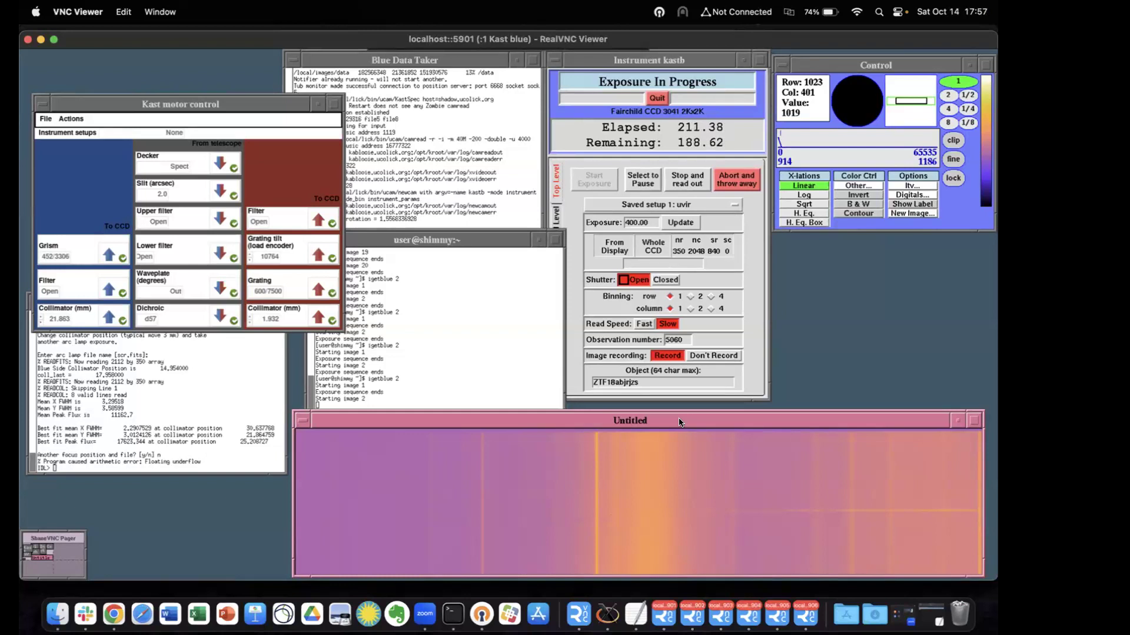
{"action": "left_click", "coordinate": [690, 610]}
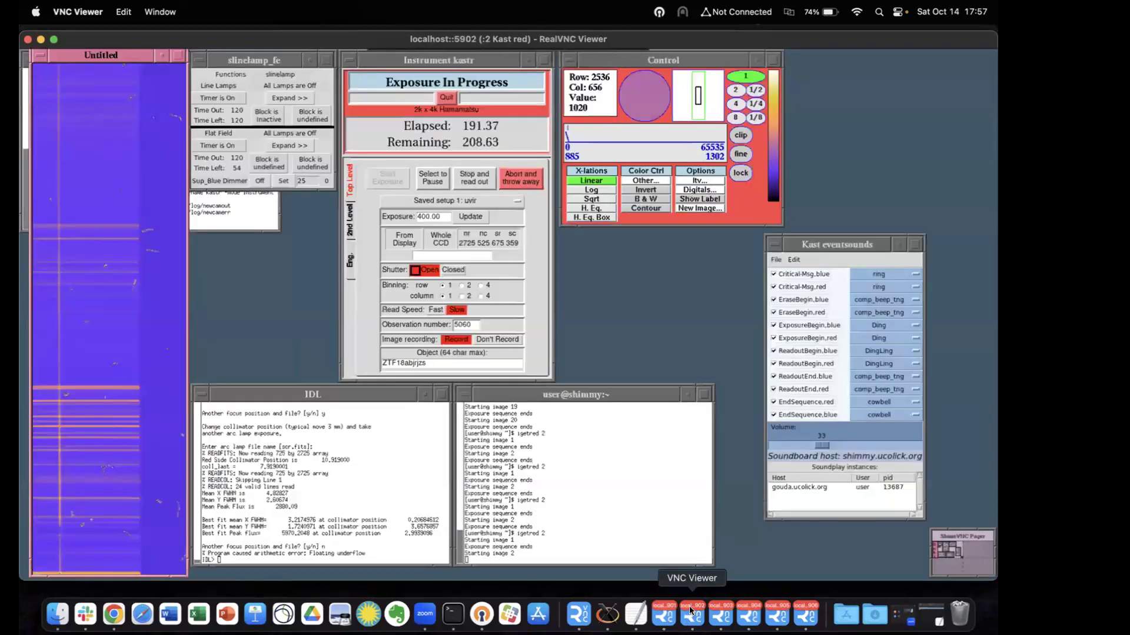
{"action": "left_click", "coordinate": [658, 606]}
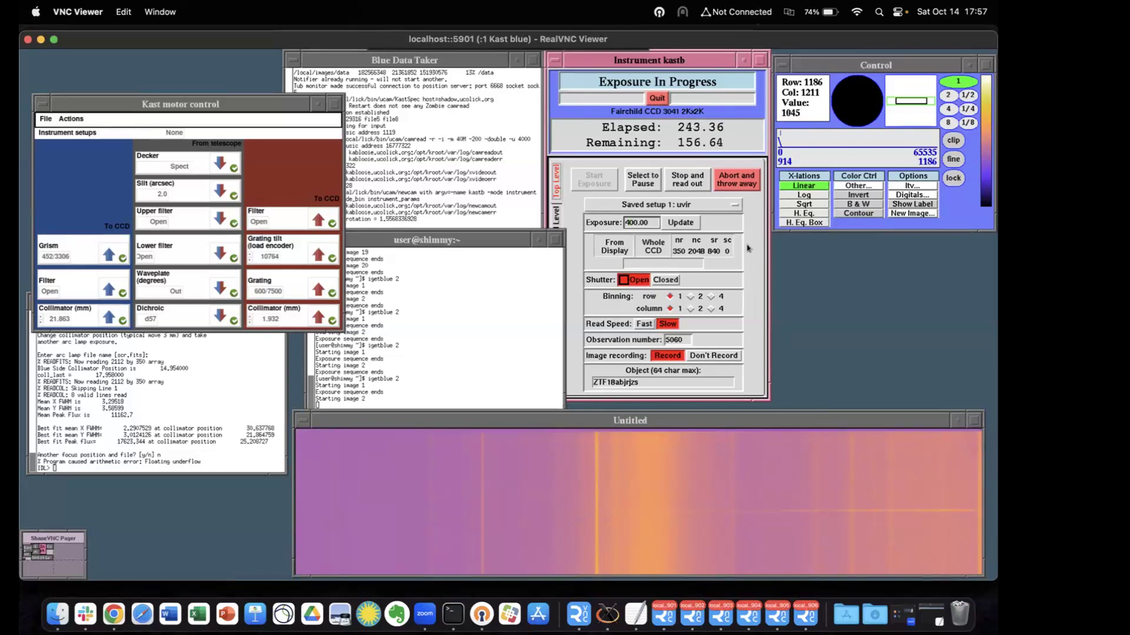
{"action": "left_click", "coordinate": [690, 609]}
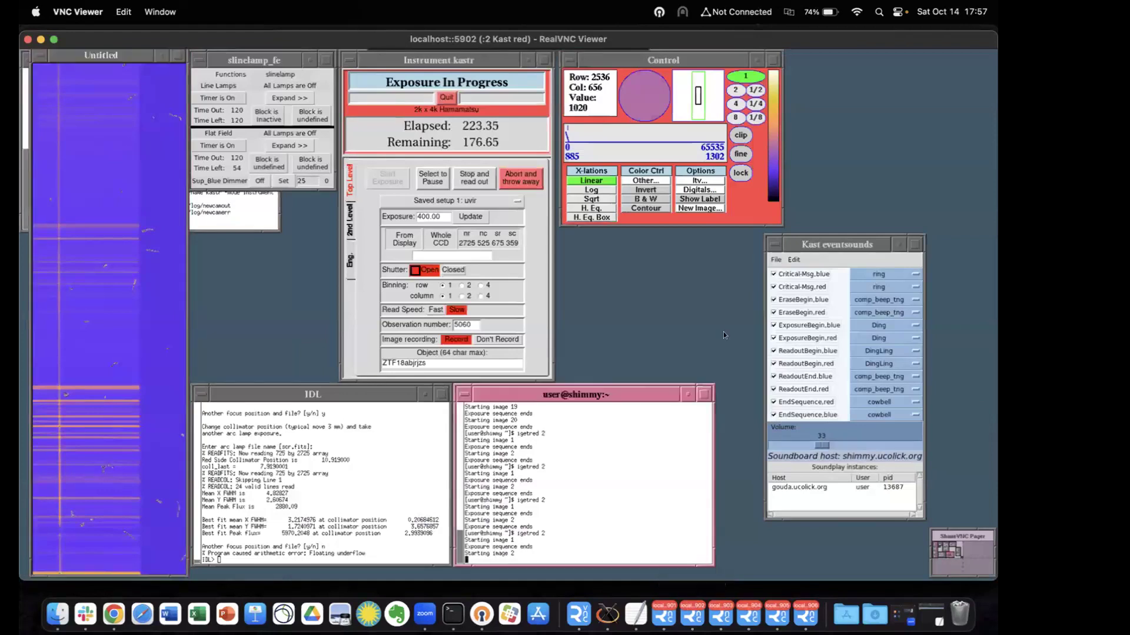
{"action": "left_click", "coordinate": [721, 609]}
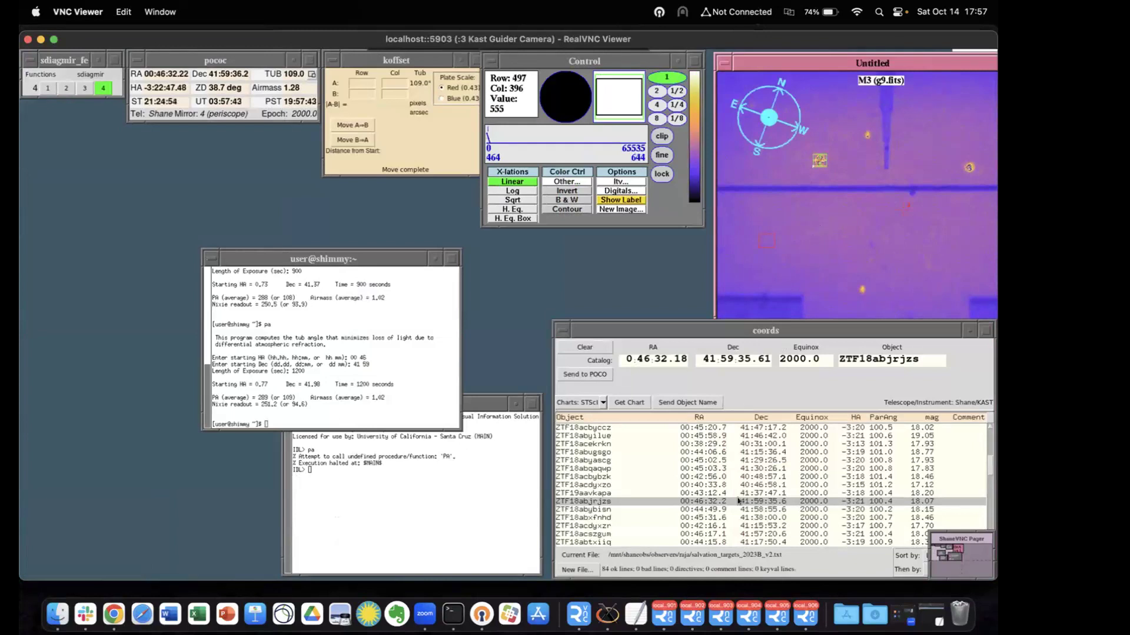
- View the all-sky camera image in the Kast Spare 2 session and recheck the blue exposure's progress
{"action": "left_click", "coordinate": [741, 615]}
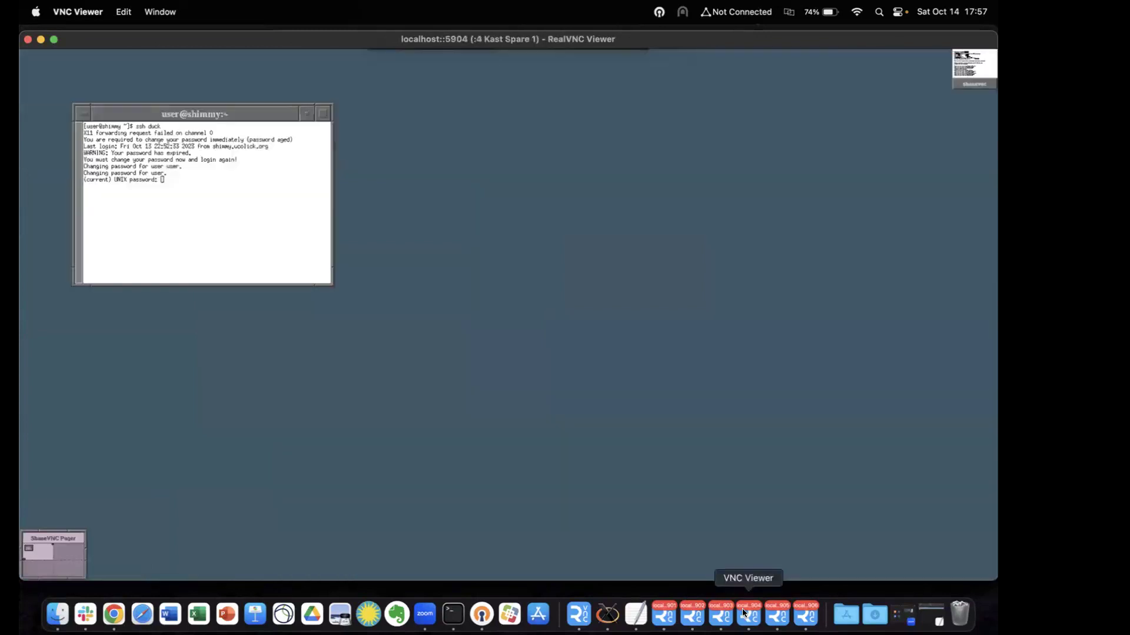
{"action": "left_click", "coordinate": [776, 616]}
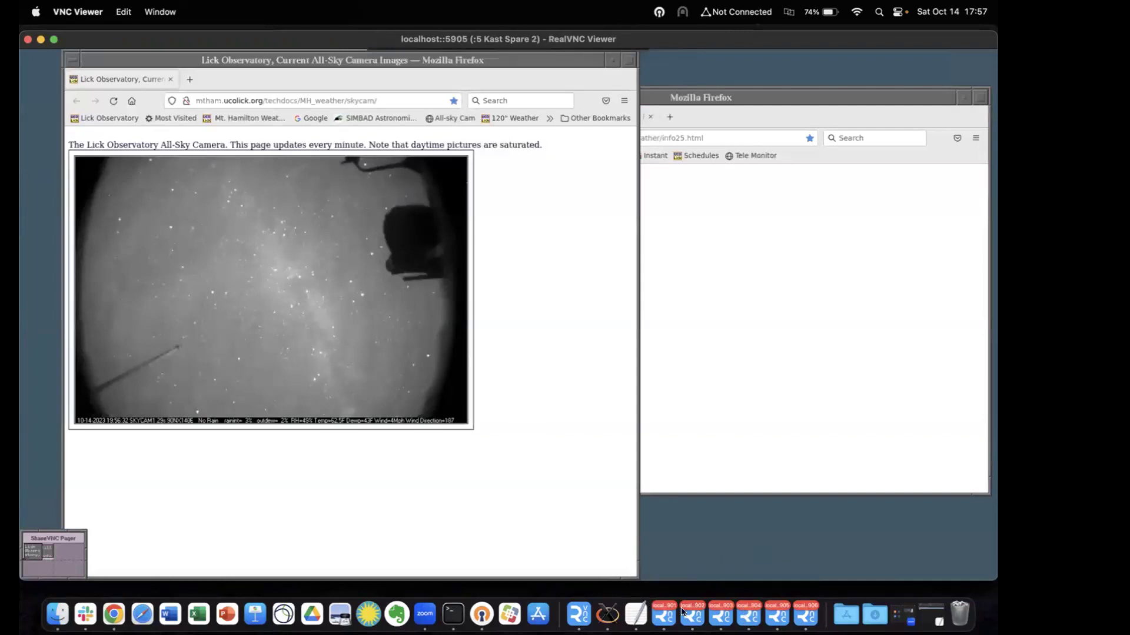
{"action": "left_click", "coordinate": [664, 615]}
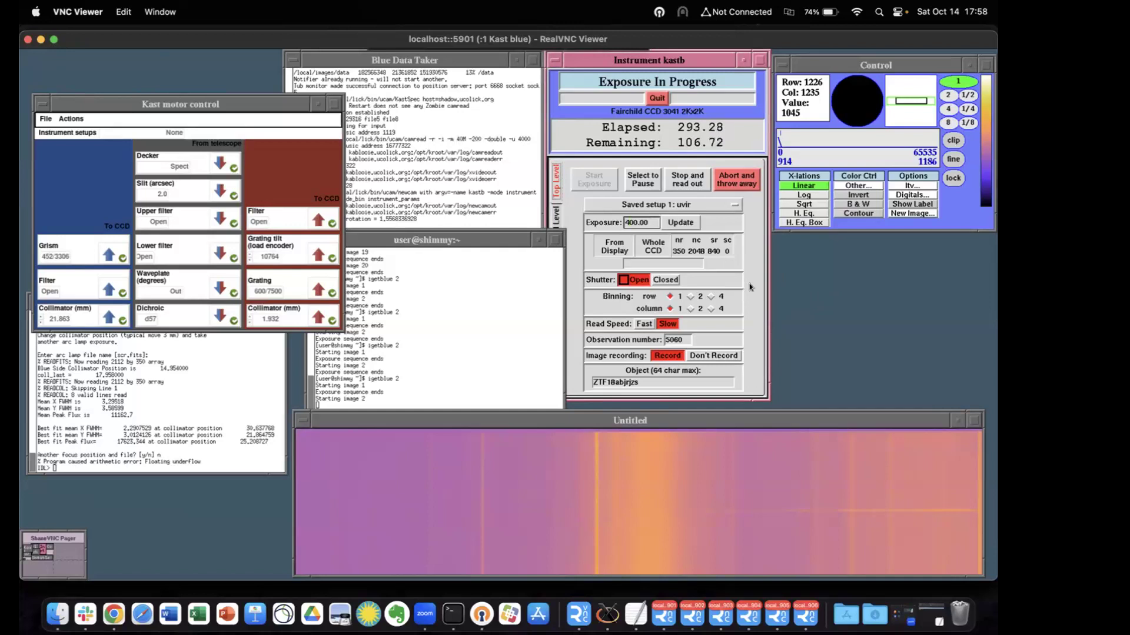
{"action": "left_click", "coordinate": [724, 616]}
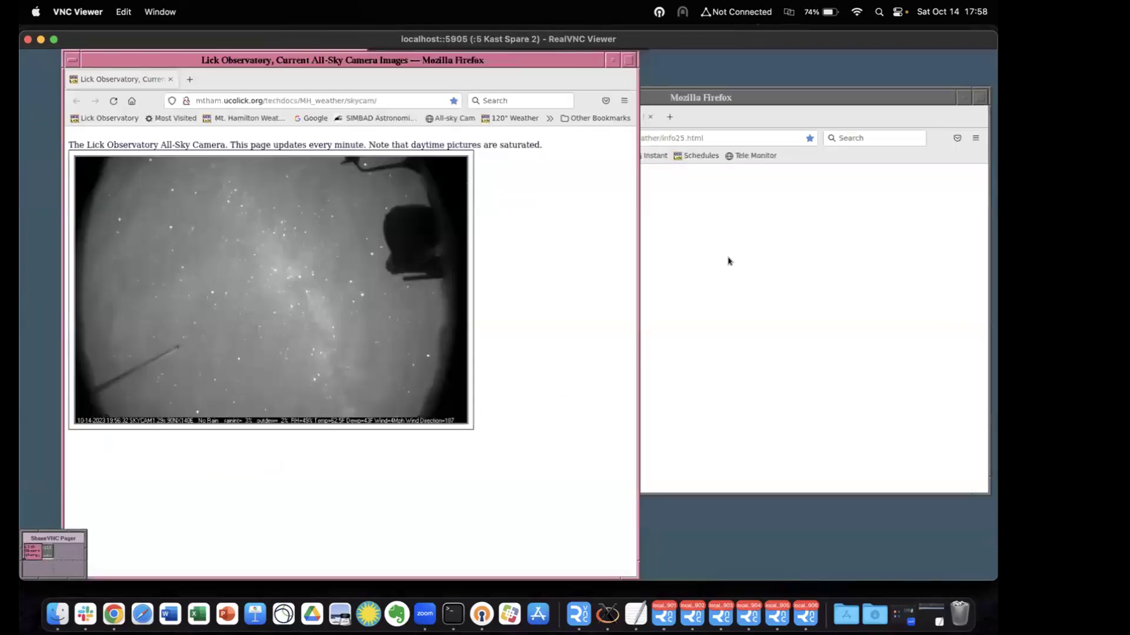
- Reload the Mt Hamilton weather page in Kast Spare 2 and view its station readings and the weather trend plots
{"action": "left_click", "coordinate": [738, 99]}
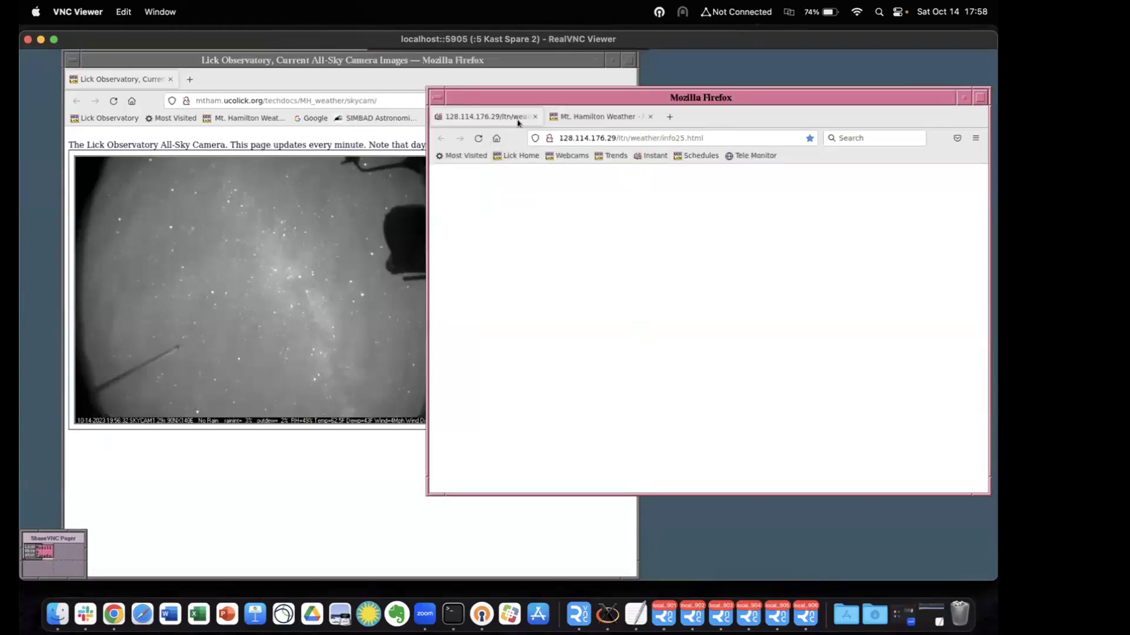
{"action": "left_click", "coordinate": [479, 139]}
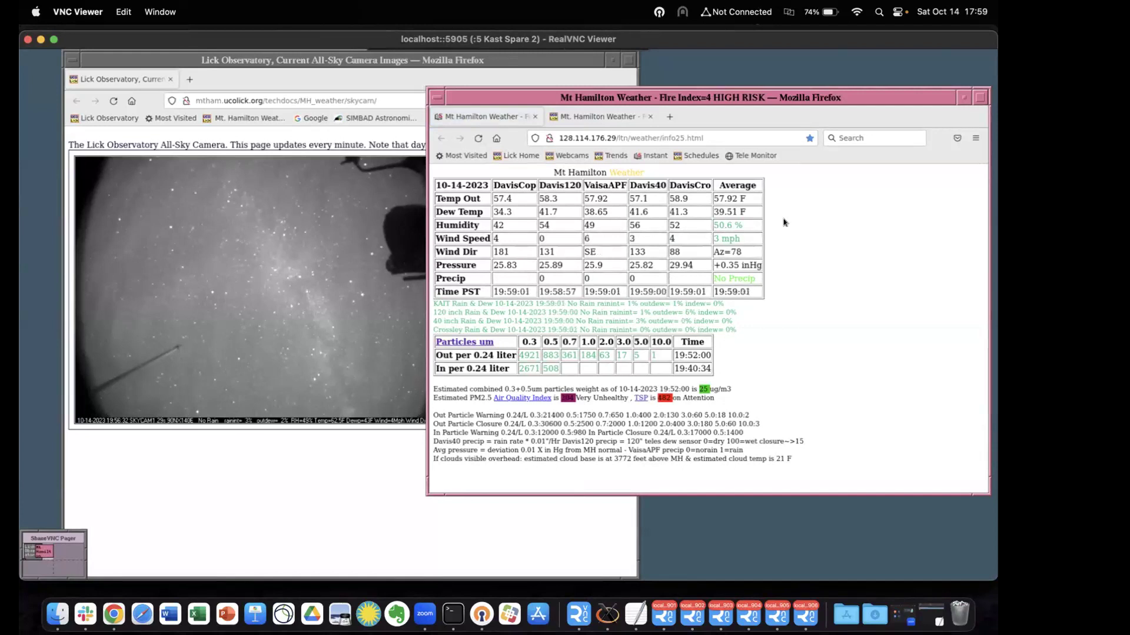
{"action": "left_click", "coordinate": [586, 112]}
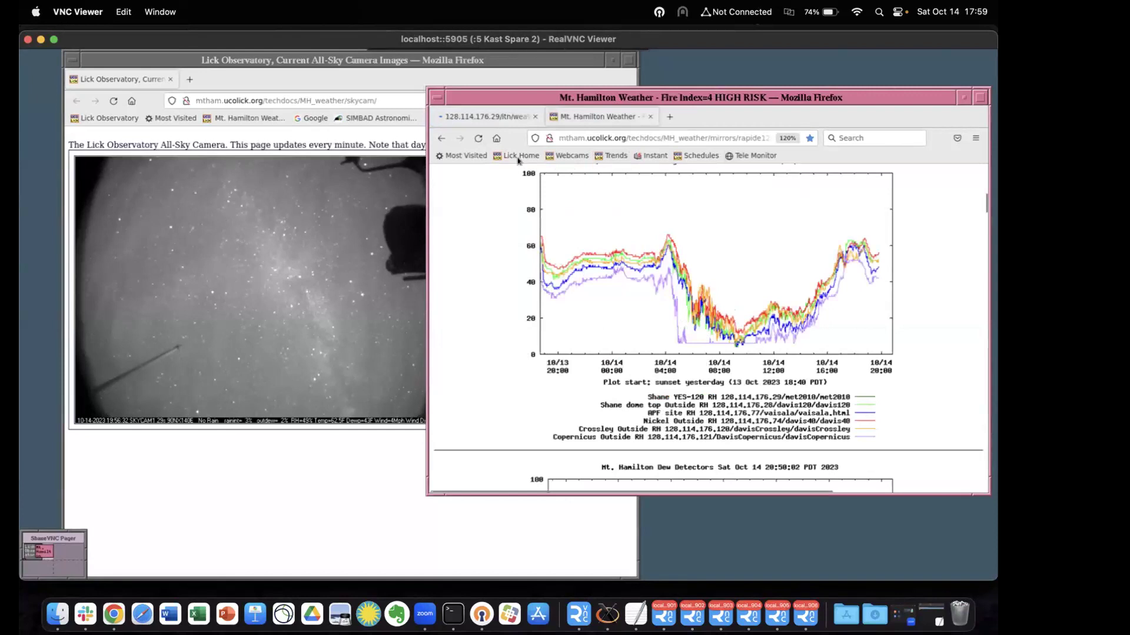
{"action": "left_click", "coordinate": [488, 115]}
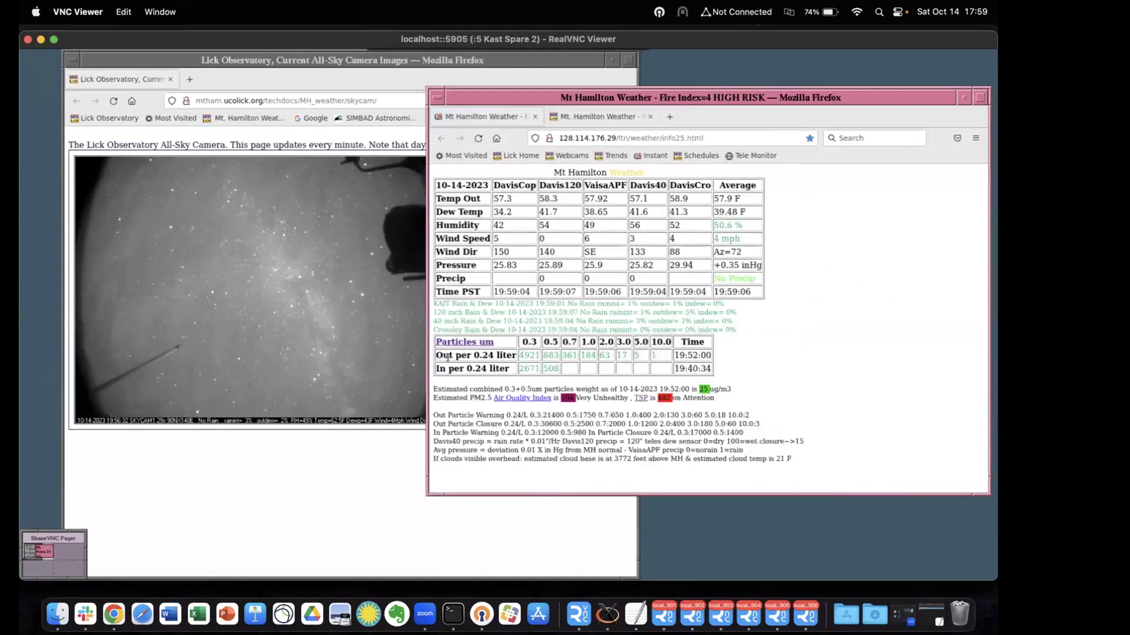
- Monitor the all-sky camera image alongside the Mt Hamilton weather readings, bringing each browser window forward in turn
{"action": "left_click", "coordinate": [279, 489]}
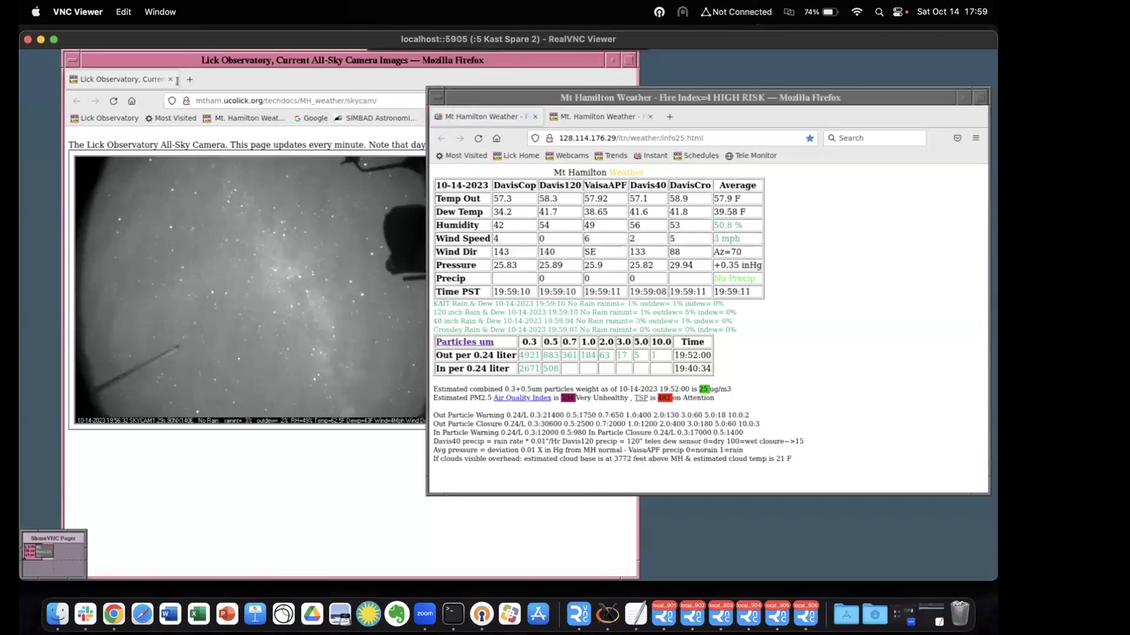
{"action": "left_click", "coordinate": [676, 255]}
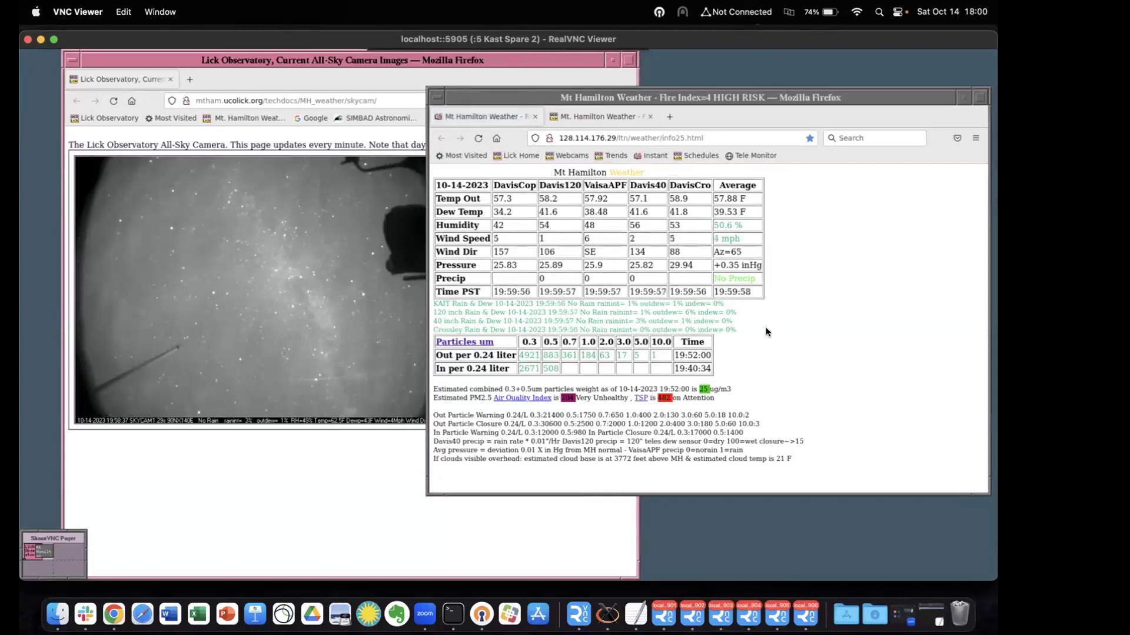
{"action": "left_click", "coordinate": [881, 385]}
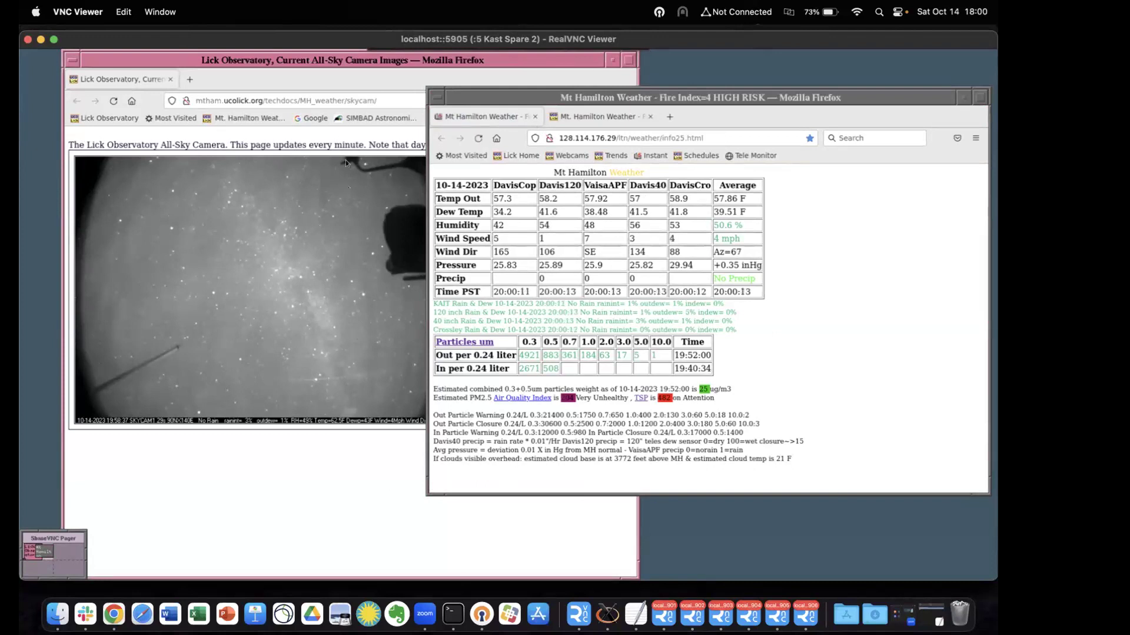
{"action": "left_click", "coordinate": [357, 64]}
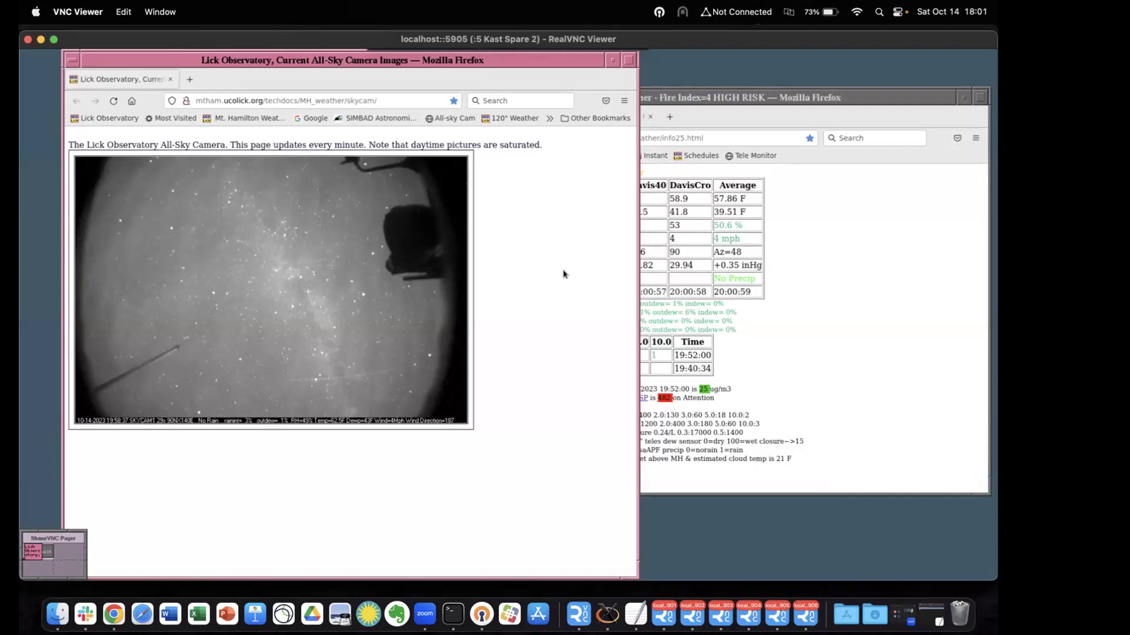
{"action": "left_click", "coordinate": [823, 254]}
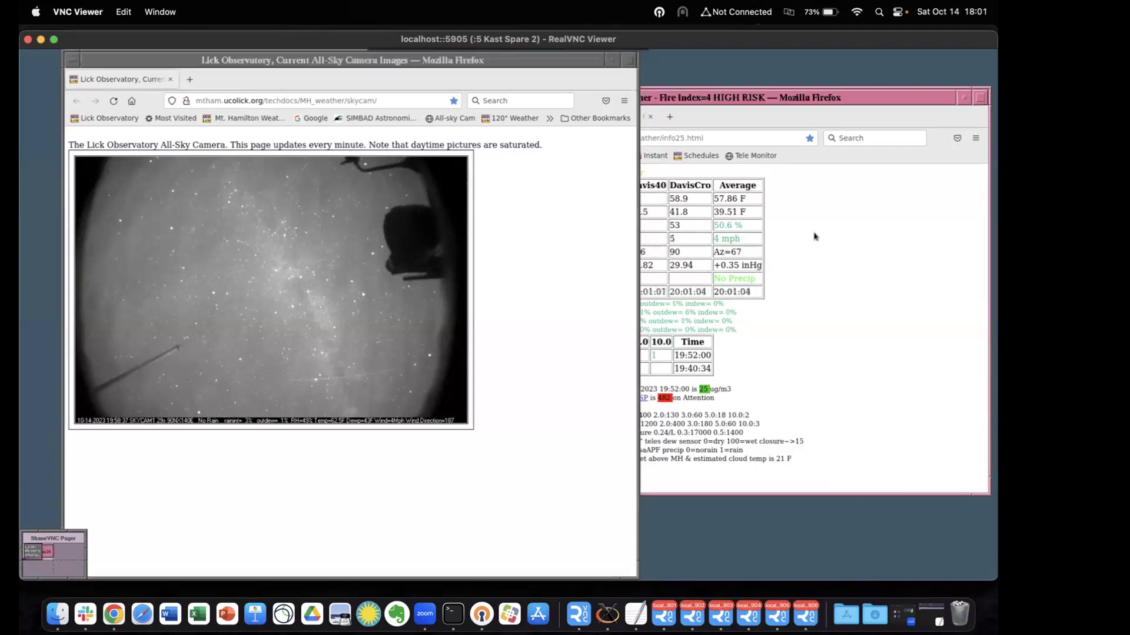
{"action": "left_click", "coordinate": [765, 101]}
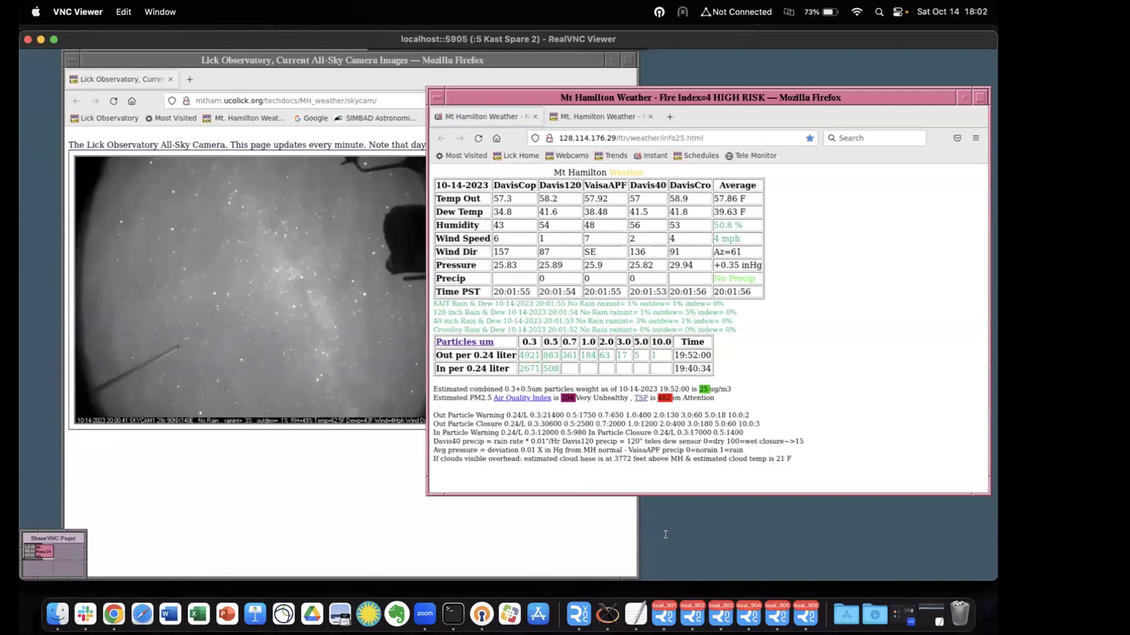
- Check the readout status of the ZTF18abjrjzs exposures in the Kast blue and Kast red sessions
{"action": "left_click", "coordinate": [668, 617]}
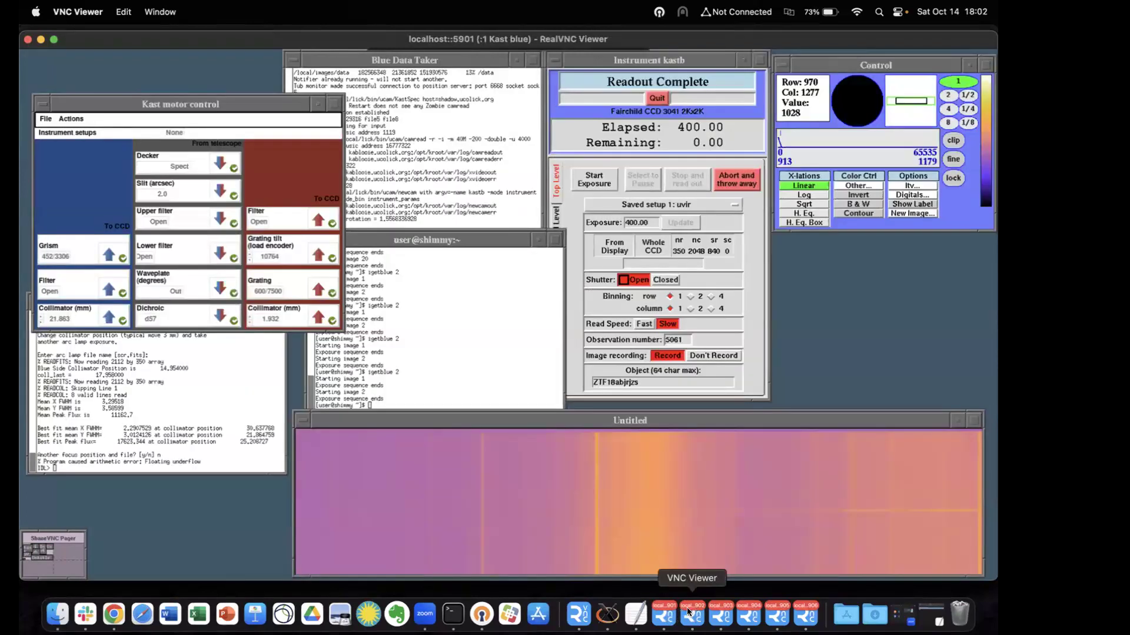
{"action": "left_click", "coordinate": [686, 607]}
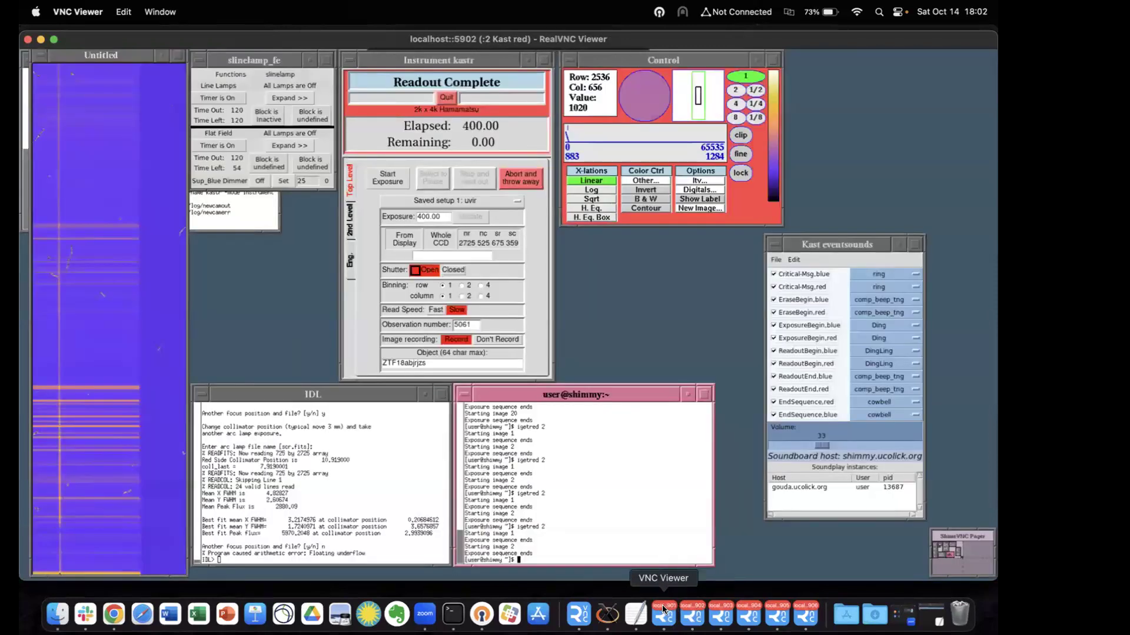
{"action": "left_click", "coordinate": [662, 605]}
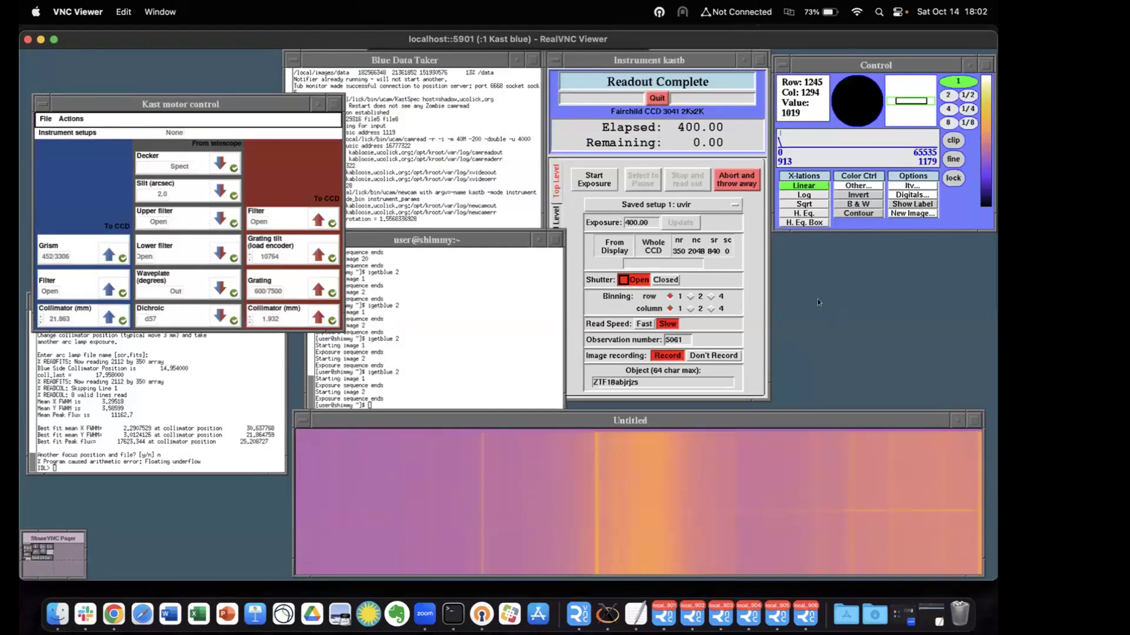
- Review the October 14 targets on the ObsList2023B sheet in Chrome and select the priority cell beside ZTF18abiiexc
{"action": "left_click", "coordinate": [114, 613]}
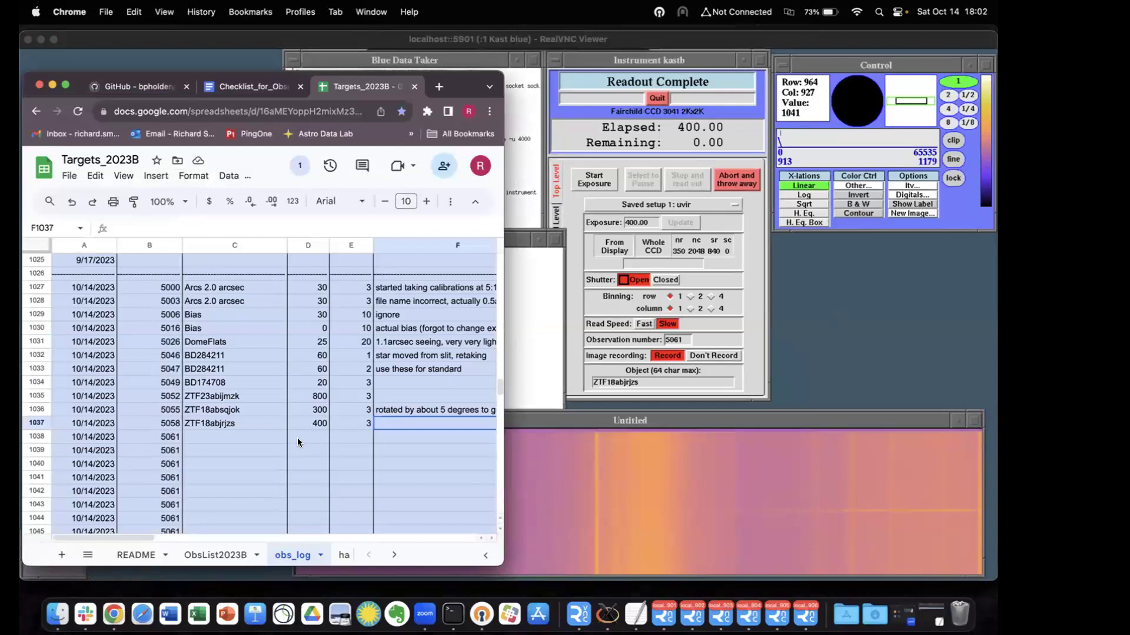
{"action": "left_click", "coordinate": [216, 554]}
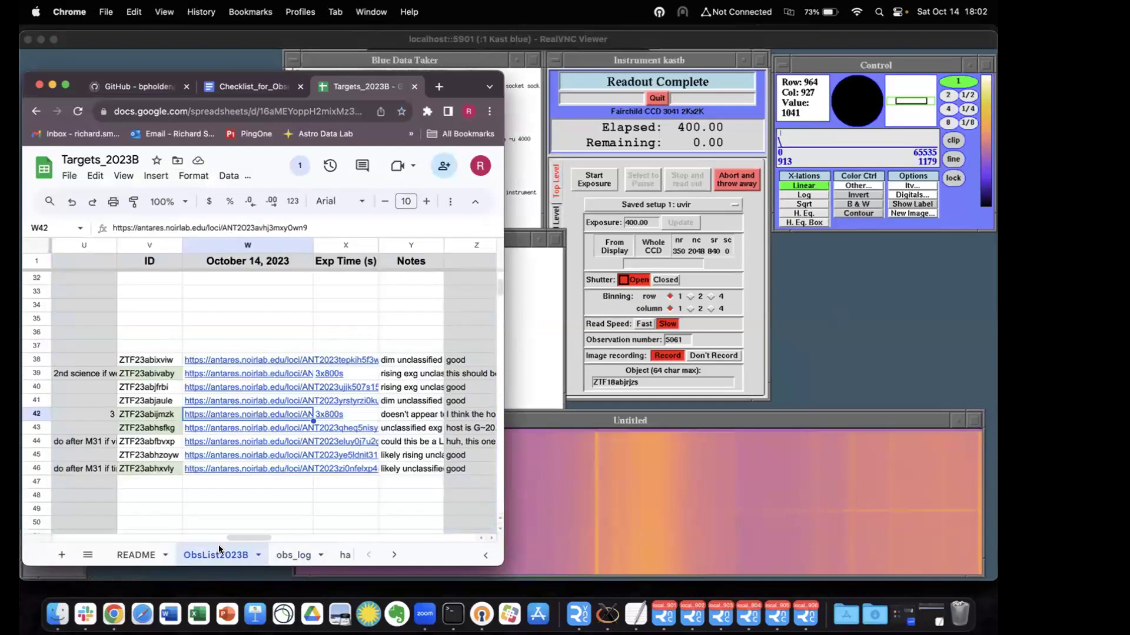
{"action": "scroll", "coordinate": [259, 374], "scroll_direction": "up", "scroll_amount": 10}
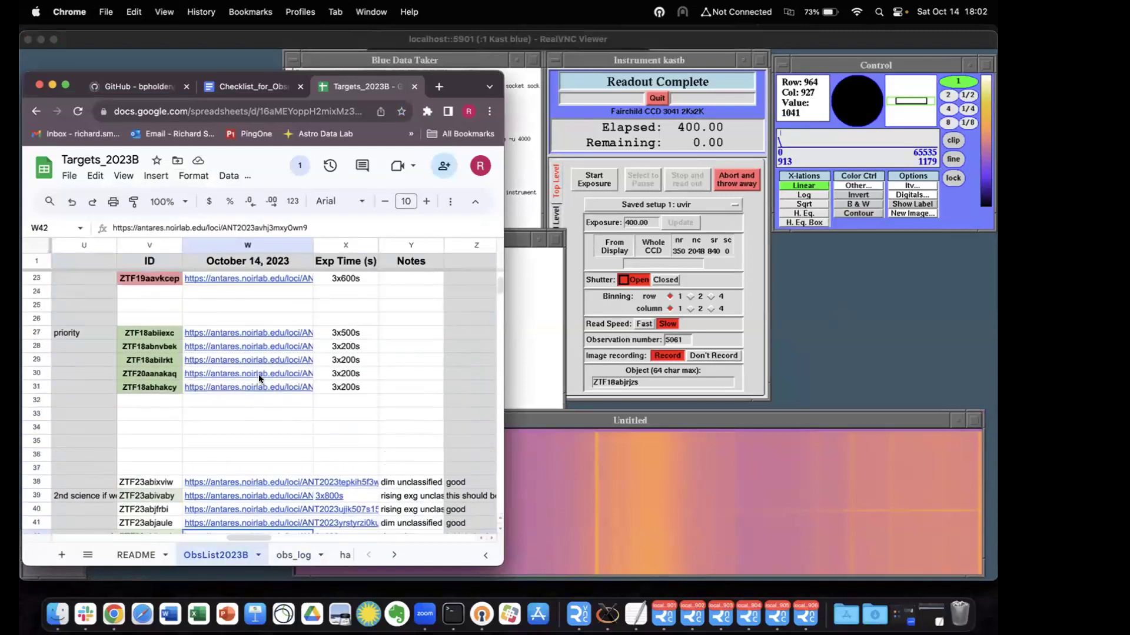
{"action": "scroll", "coordinate": [259, 374], "scroll_direction": "up", "scroll_amount": 5}
{"action": "scroll", "coordinate": [259, 374], "scroll_direction": "down", "scroll_amount": 3}
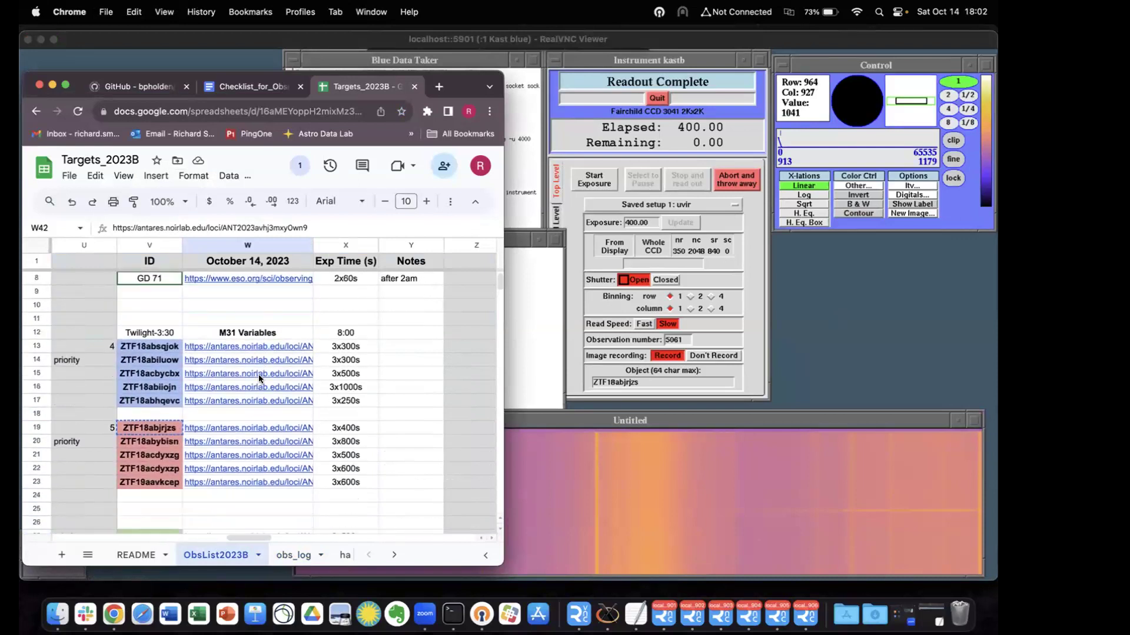
{"action": "scroll", "coordinate": [259, 374], "scroll_direction": "down", "scroll_amount": 3}
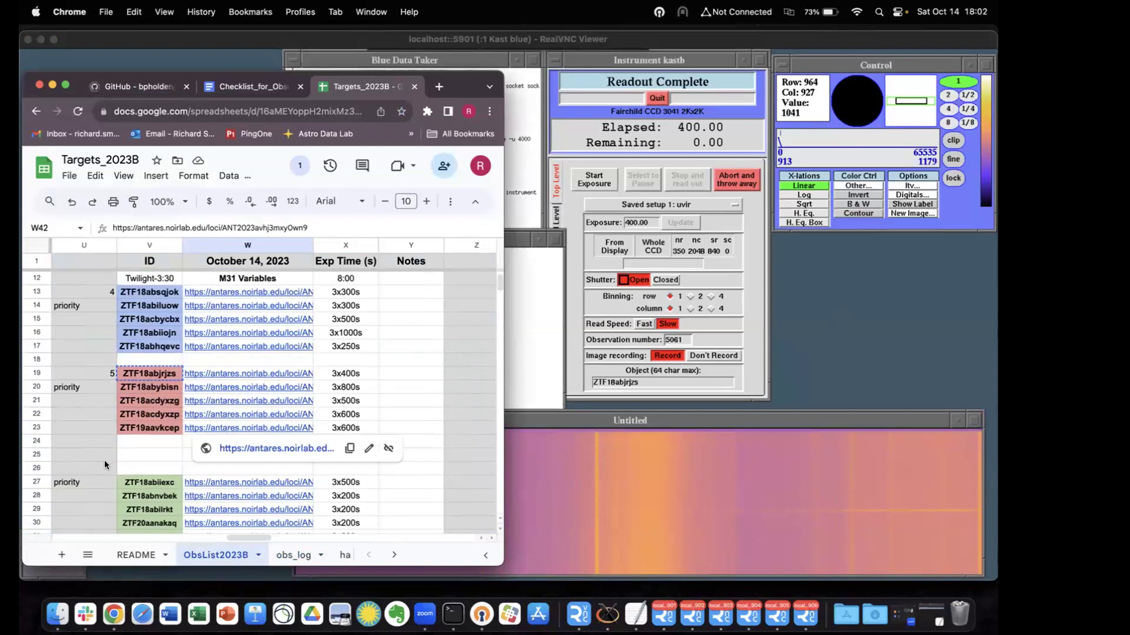
{"action": "left_click", "coordinate": [126, 466]}
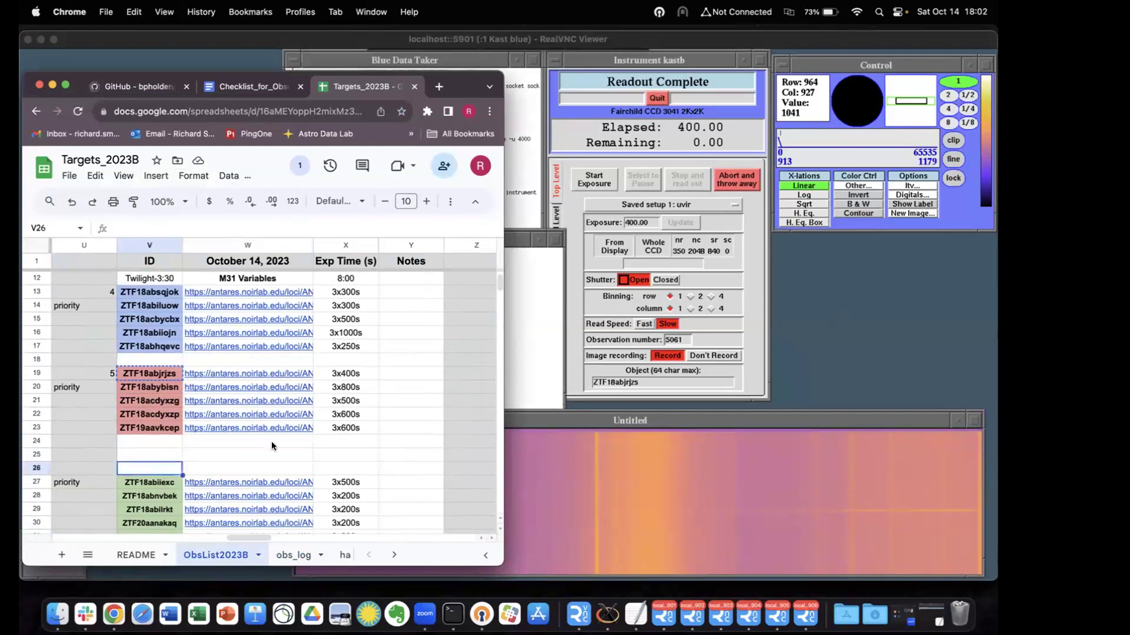
{"action": "left_click", "coordinate": [97, 477]}
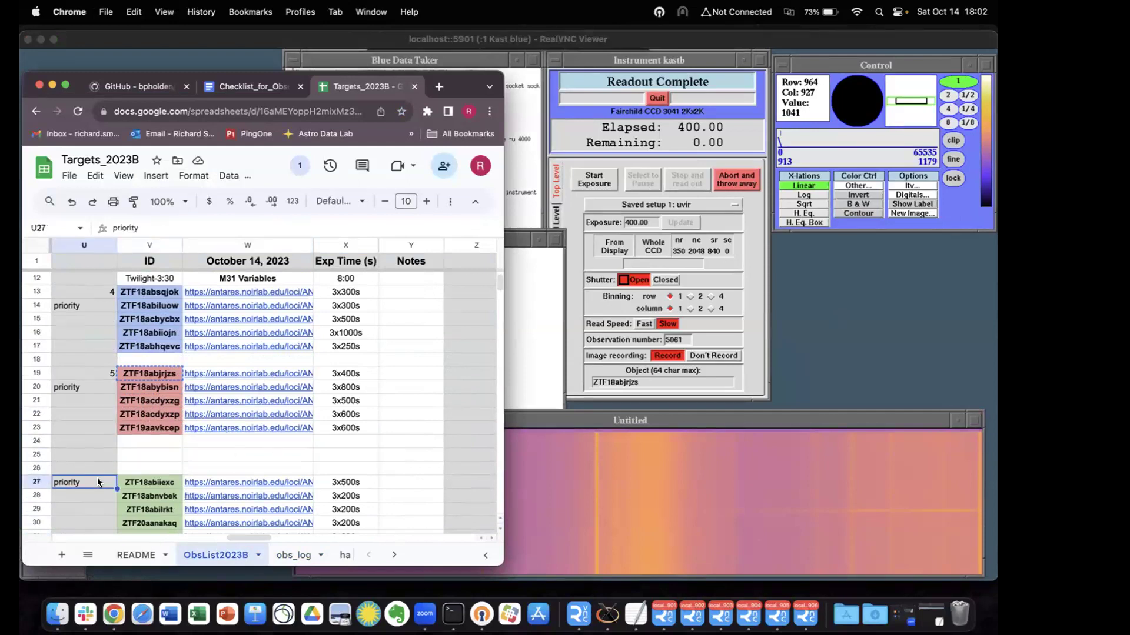
- Replace the priority mark beside ZTF18abiiexc on the ObsList2023B sheet with the sequence number 6
{"action": "type", "text": "6"}
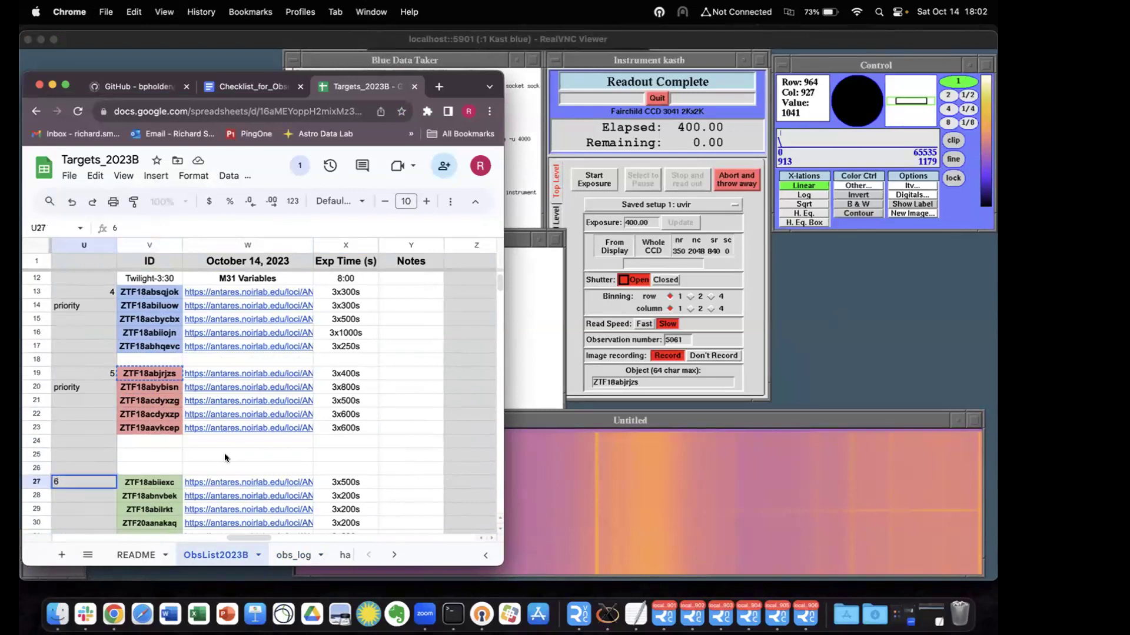
{"action": "left_click", "coordinate": [165, 464]}
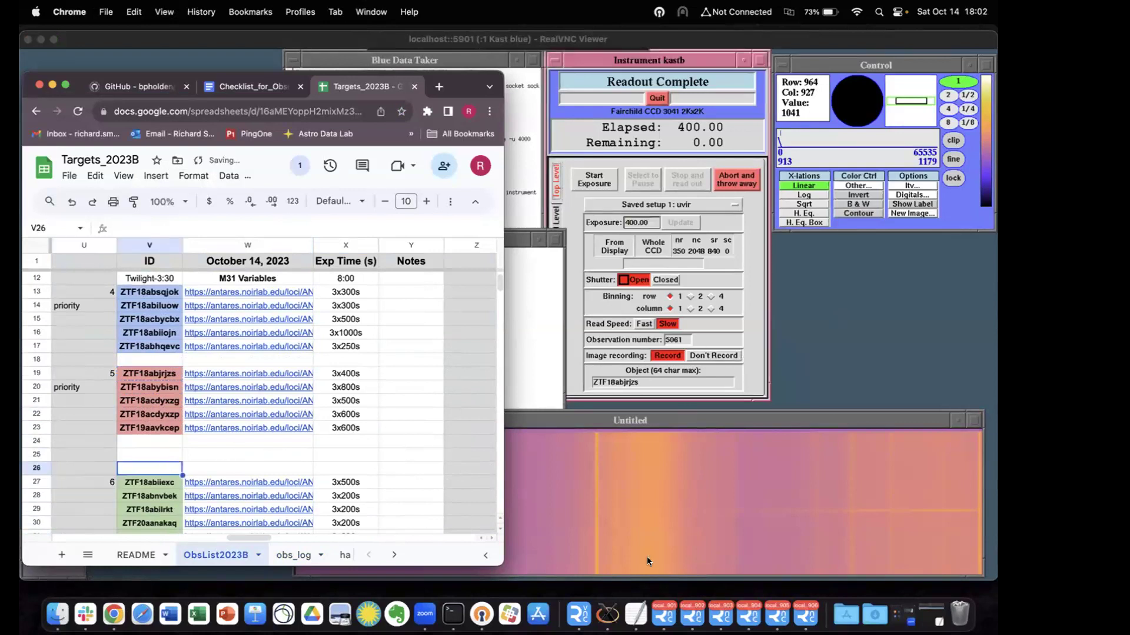
- Look through the coords target list in the Kast Guider Camera session for ZTF18abiiexc, checking its name against the Chrome target sheet
{"action": "left_click", "coordinate": [721, 611]}
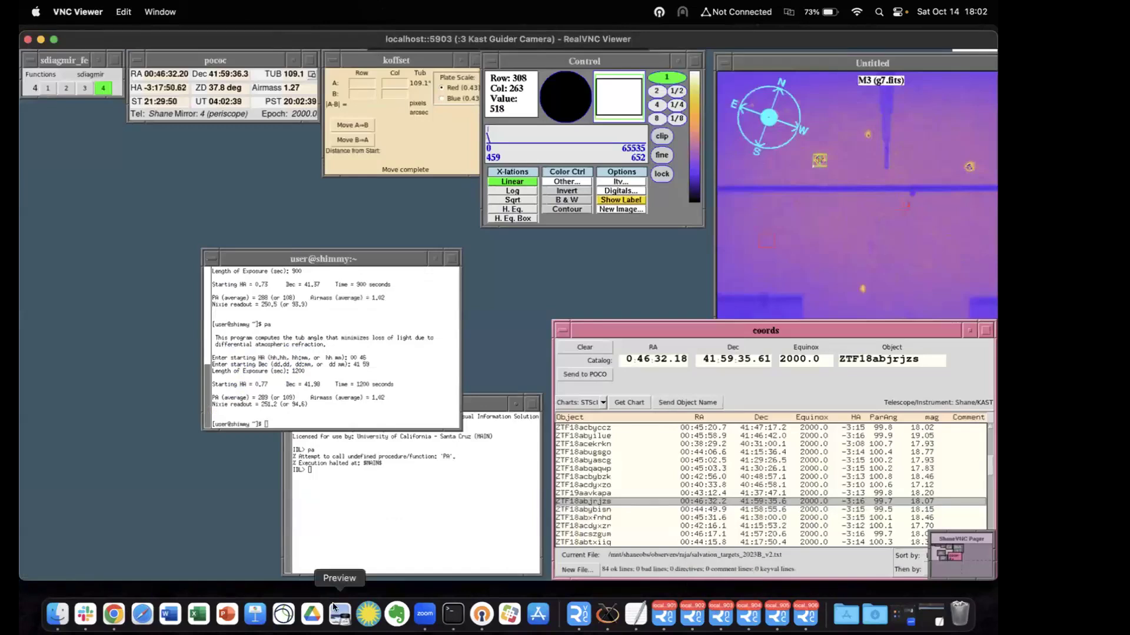
{"action": "left_click", "coordinate": [113, 614]}
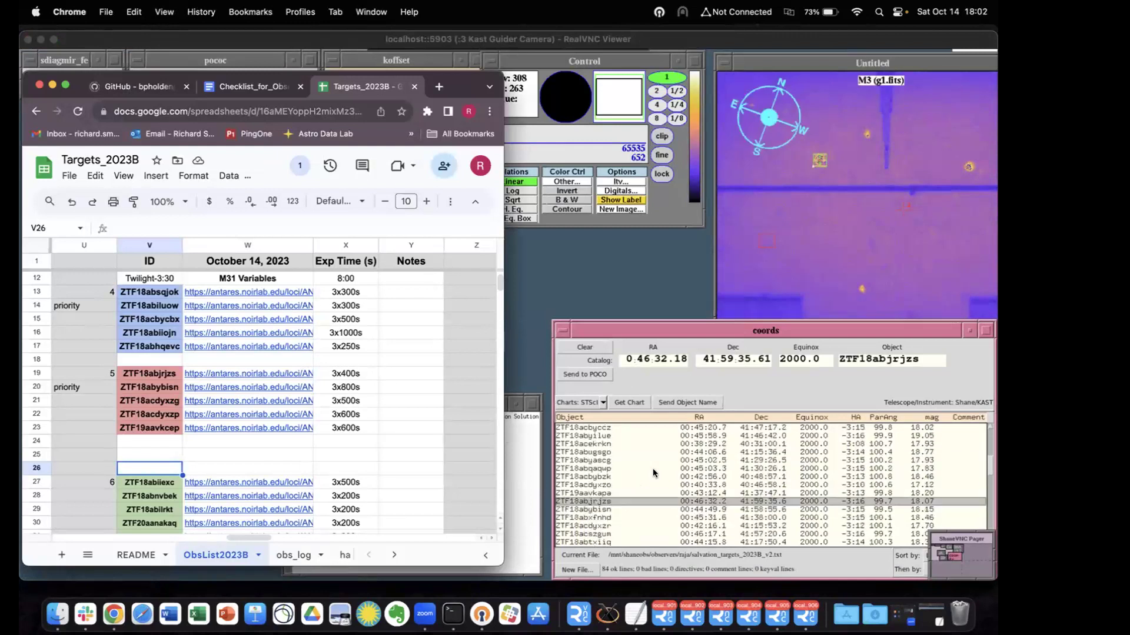
{"action": "scroll", "coordinate": [652, 468], "scroll_direction": "up", "scroll_amount": 2}
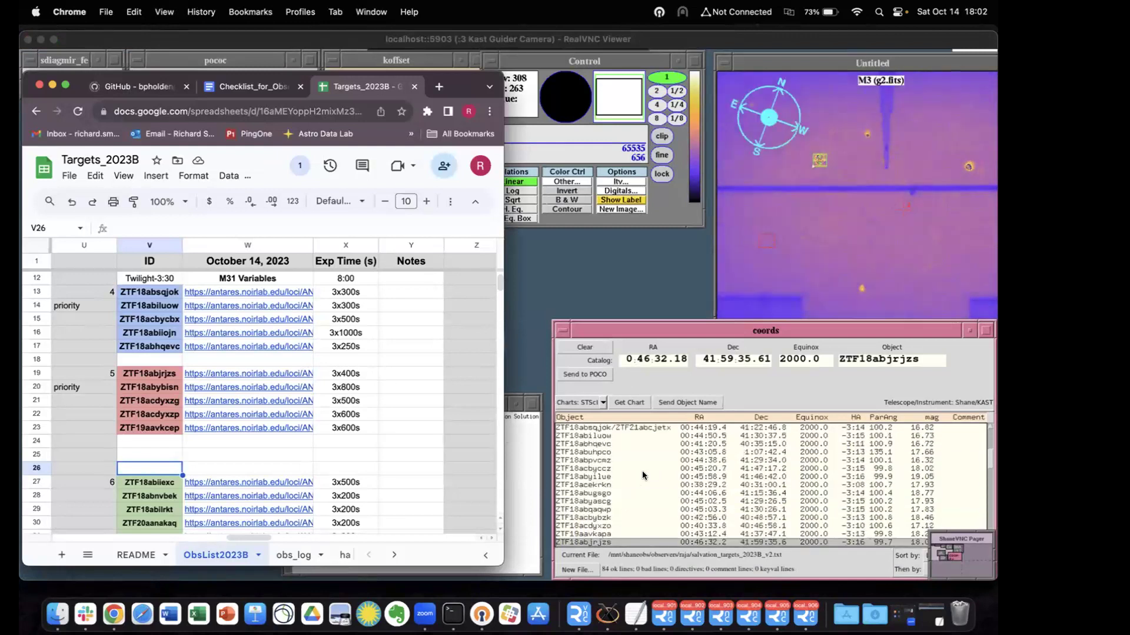
{"action": "scroll", "coordinate": [623, 463], "scroll_direction": "up", "scroll_amount": 2}
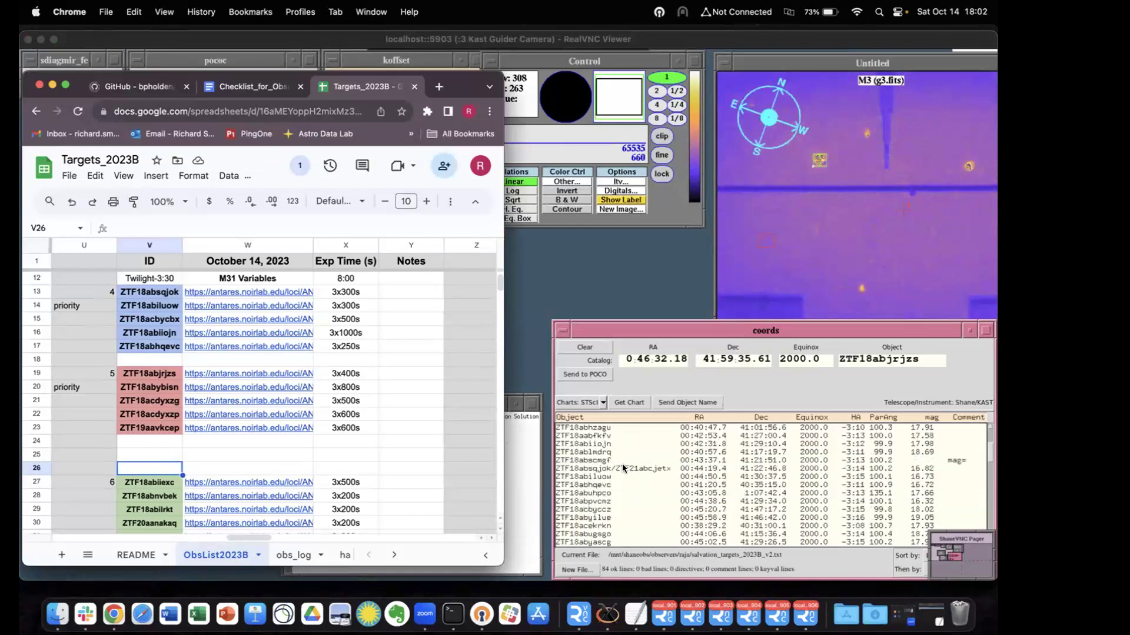
{"action": "scroll", "coordinate": [622, 463], "scroll_direction": "up", "scroll_amount": 4}
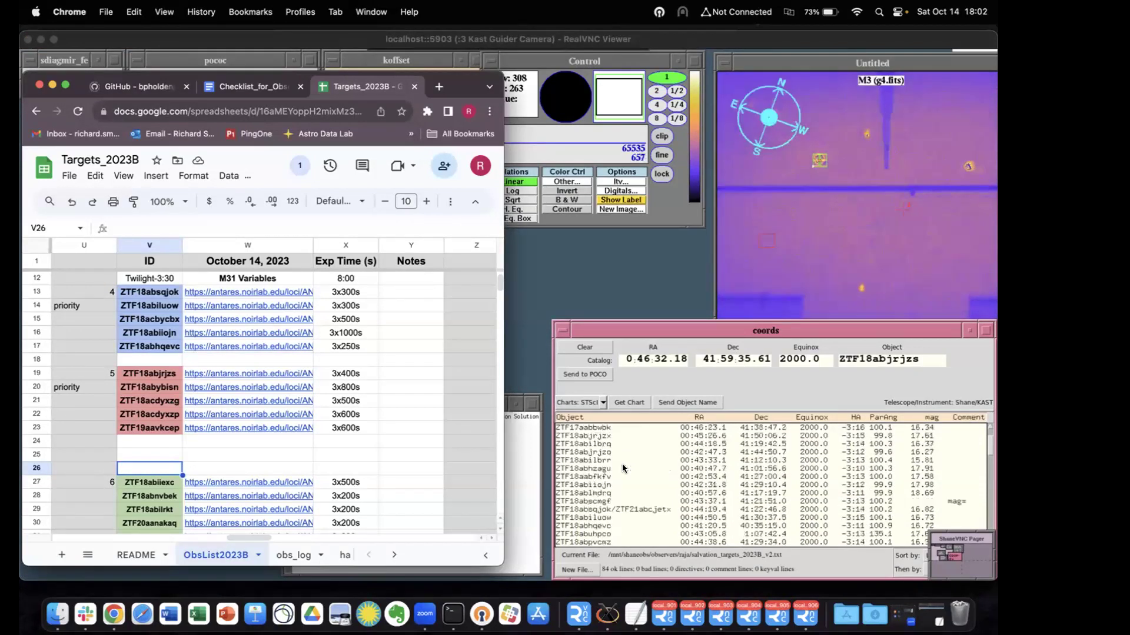
{"action": "scroll", "coordinate": [623, 494], "scroll_direction": "down", "scroll_amount": 4}
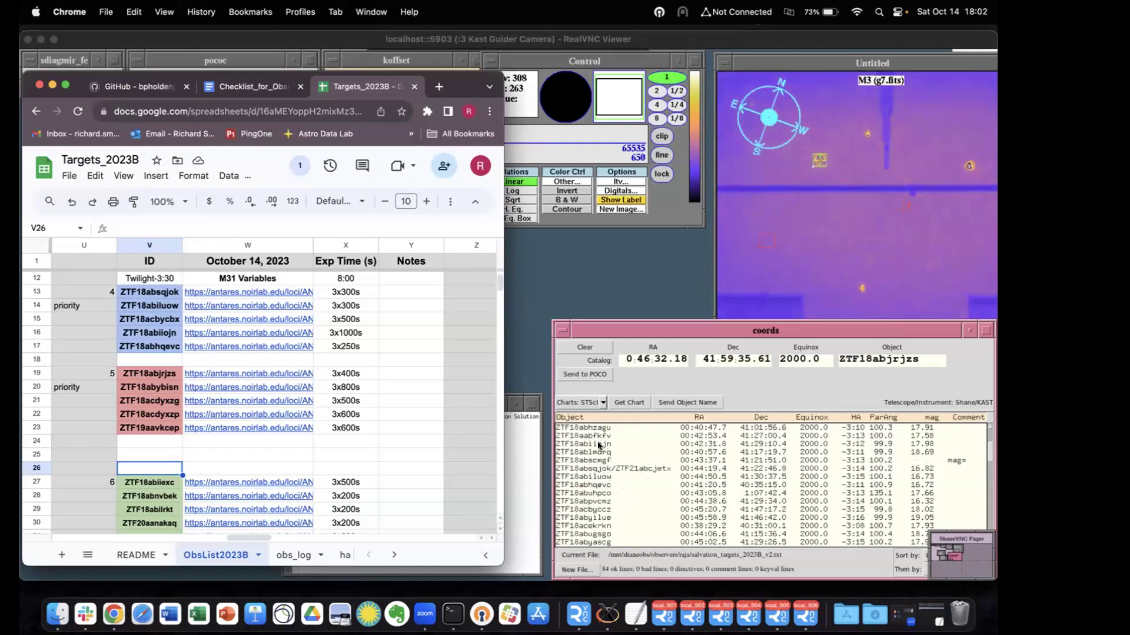
{"action": "left_click", "coordinate": [991, 425]}
{"action": "left_click", "coordinate": [991, 426]}
{"action": "left_click", "coordinate": [991, 427]}
{"action": "left_click", "coordinate": [991, 428]}
{"action": "left_click", "coordinate": [991, 428]}
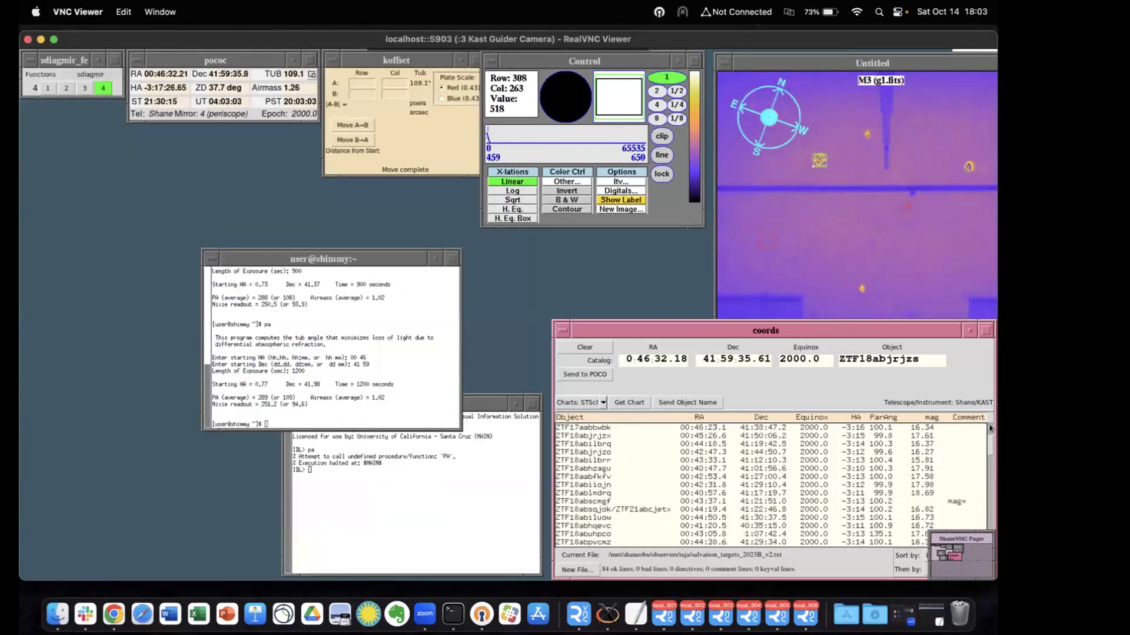
{"action": "left_click", "coordinate": [119, 618]}
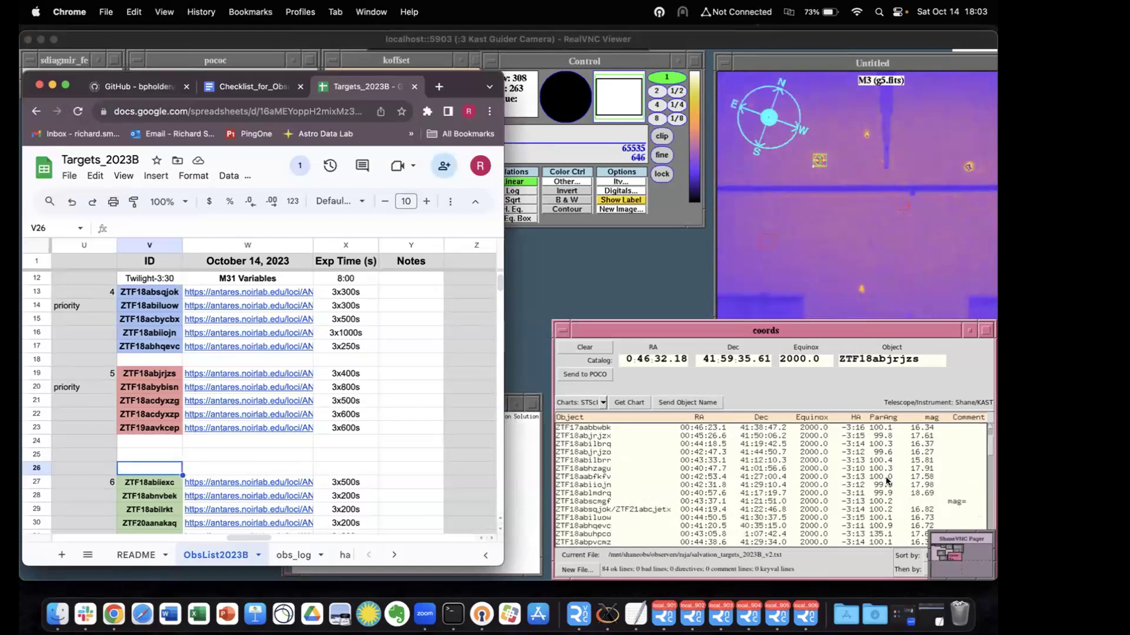
{"action": "scroll", "coordinate": [885, 477], "scroll_direction": "down", "scroll_amount": 5}
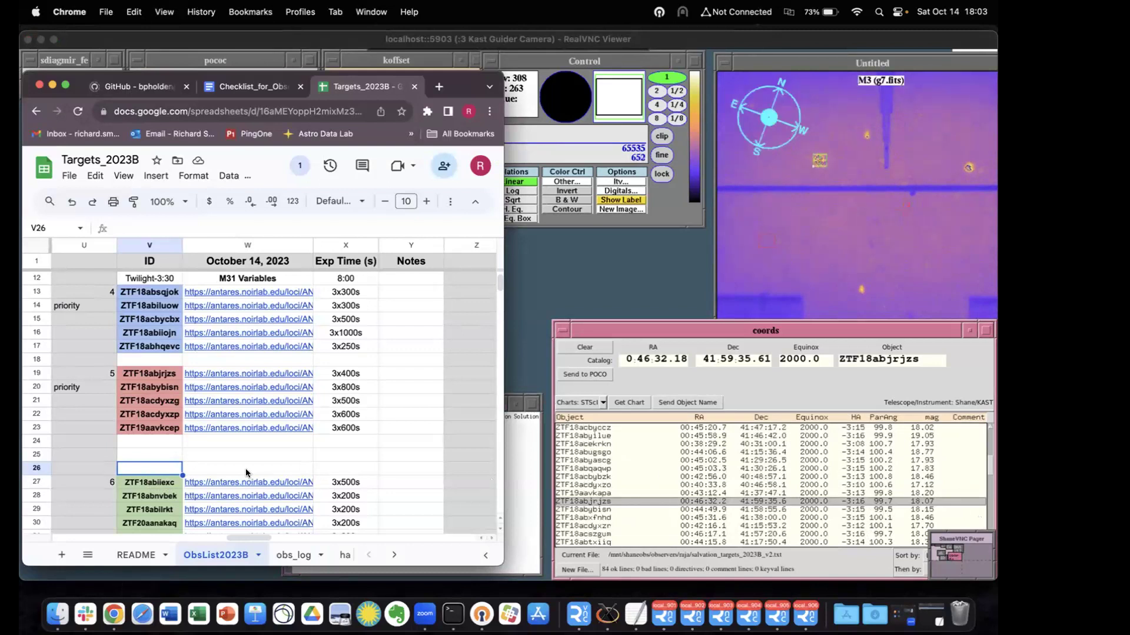
- Open the ANTARES page of ZTF18abiiexc from the target sheet and set the RA minutes to 44 in the Kast Guider Camera's coords window
{"action": "left_click", "coordinate": [158, 483]}
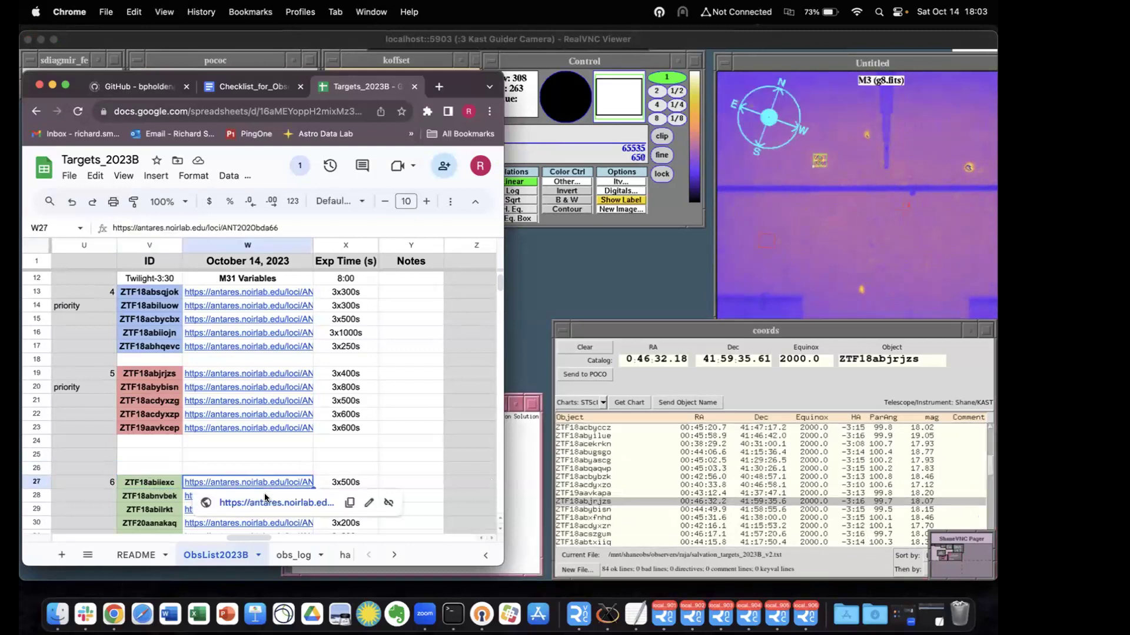
{"action": "left_click", "coordinate": [266, 503]}
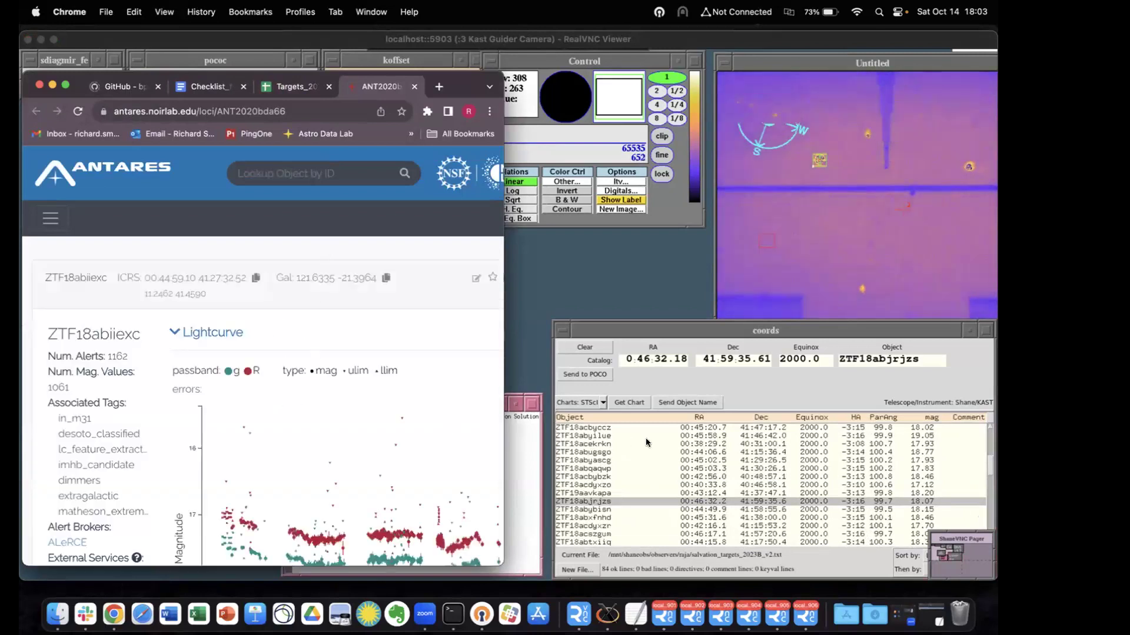
{"action": "left_click", "coordinate": [627, 358]}
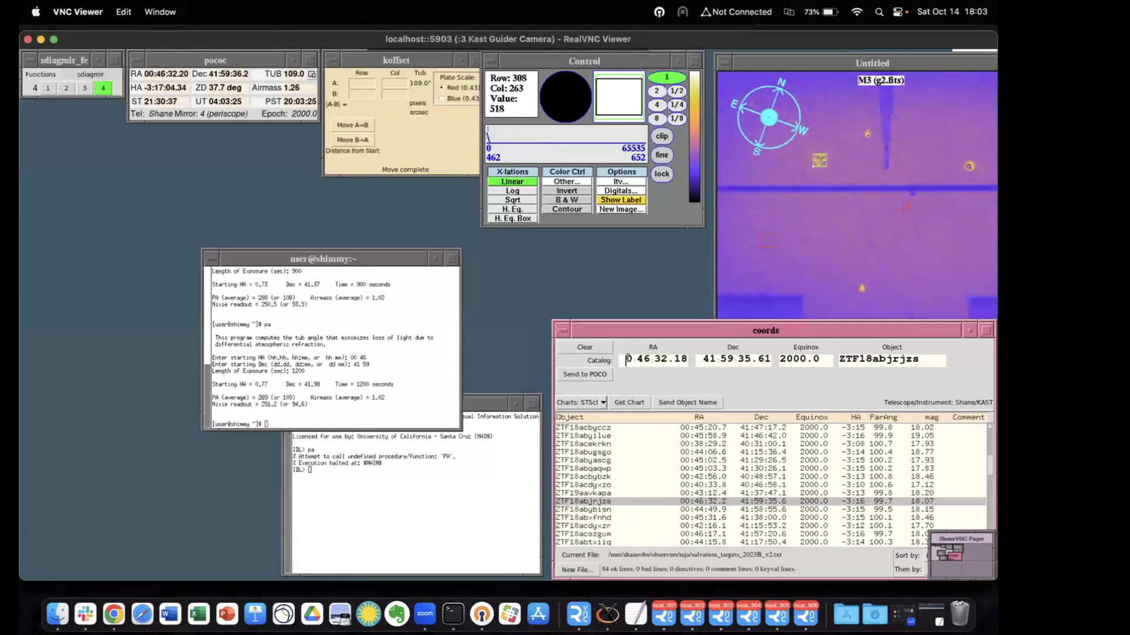
{"action": "key", "text": "Right"}
{"action": "key", "text": "Right"}
{"action": "key", "text": "Right"}
{"action": "key", "text": "Right"}
{"action": "key", "text": "BackSpace"}
{"action": "type", "text": "4"}
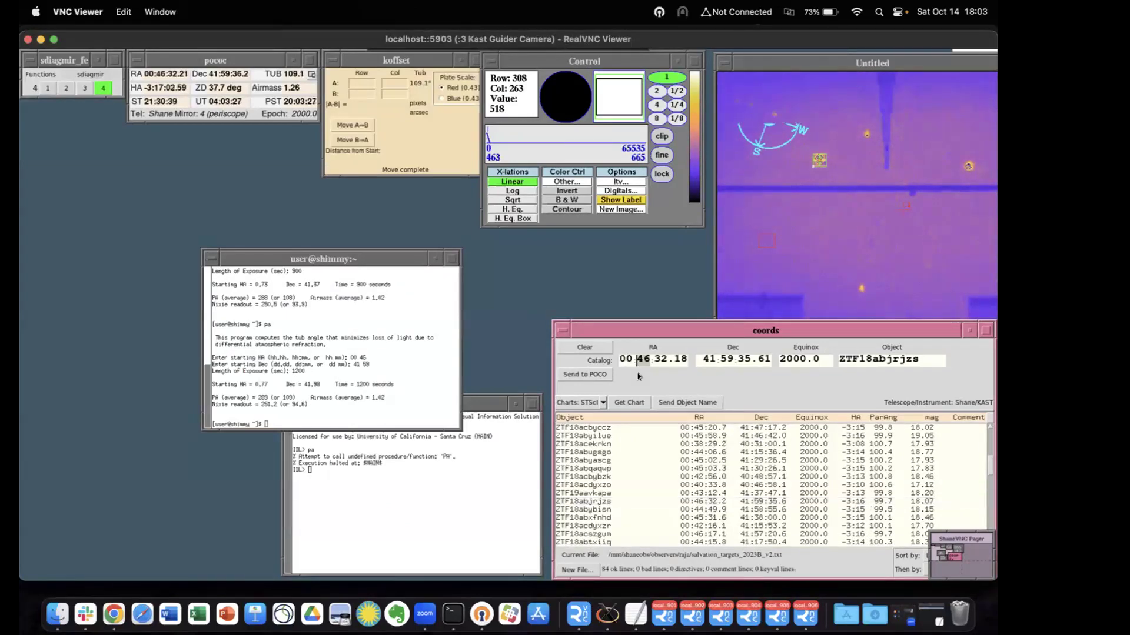
- Consult the ANTARES coordinates in Chrome and set the RA seconds in the coords window to 59.10
{"action": "left_click", "coordinate": [293, 569]}
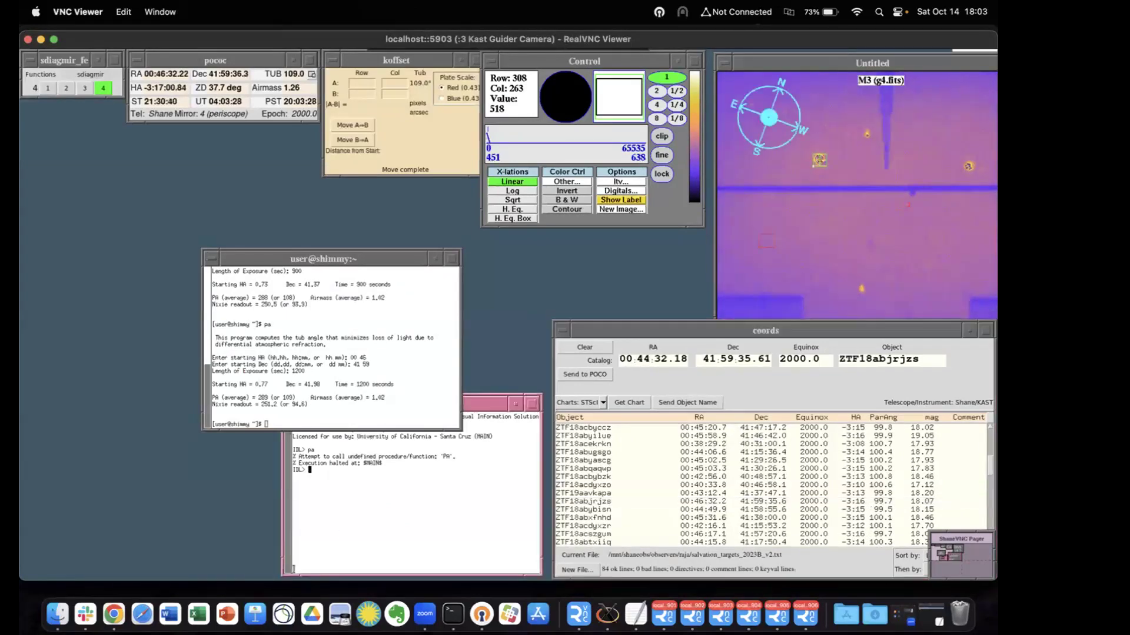
{"action": "left_click", "coordinate": [113, 614]}
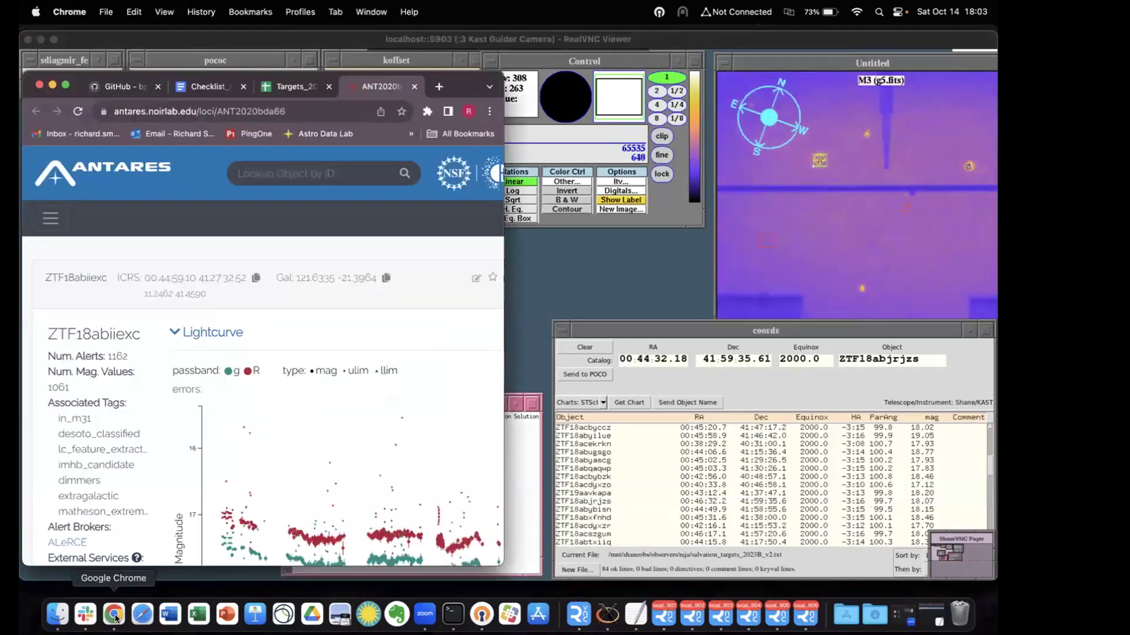
{"action": "left_click", "coordinate": [652, 360]}
{"action": "key", "text": "BackSpace"}
{"action": "key", "text": "BackSpace"}
{"action": "type", "text": "59"}
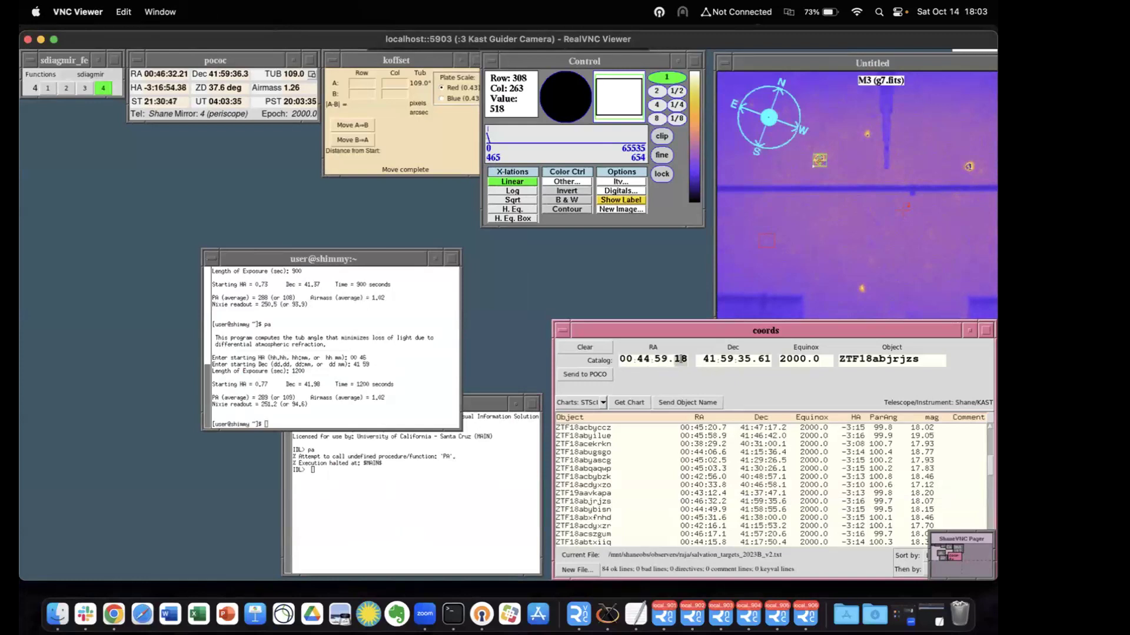
{"action": "left_click", "coordinate": [114, 615]}
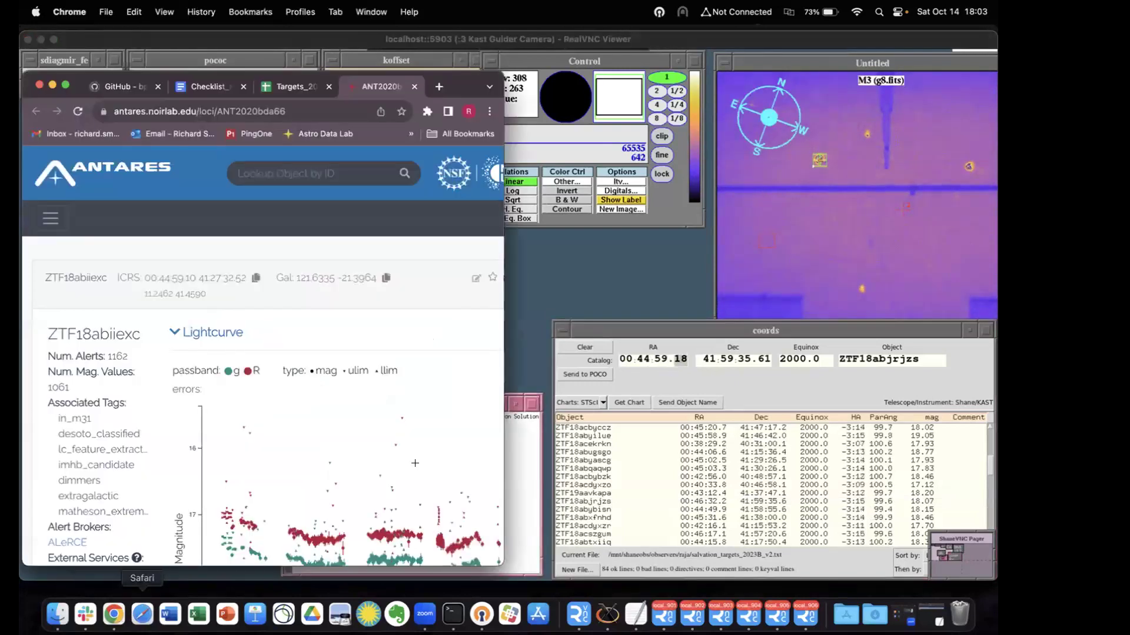
{"action": "left_click", "coordinate": [681, 361]}
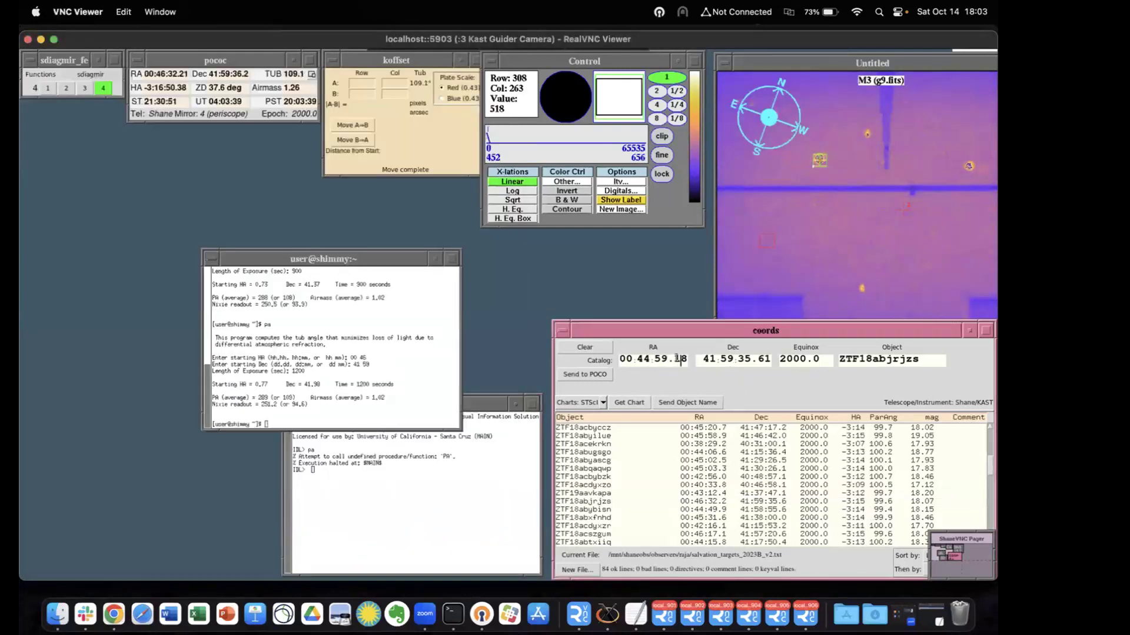
{"action": "key", "text": "BackSpace"}
{"action": "type", "text": "0"}
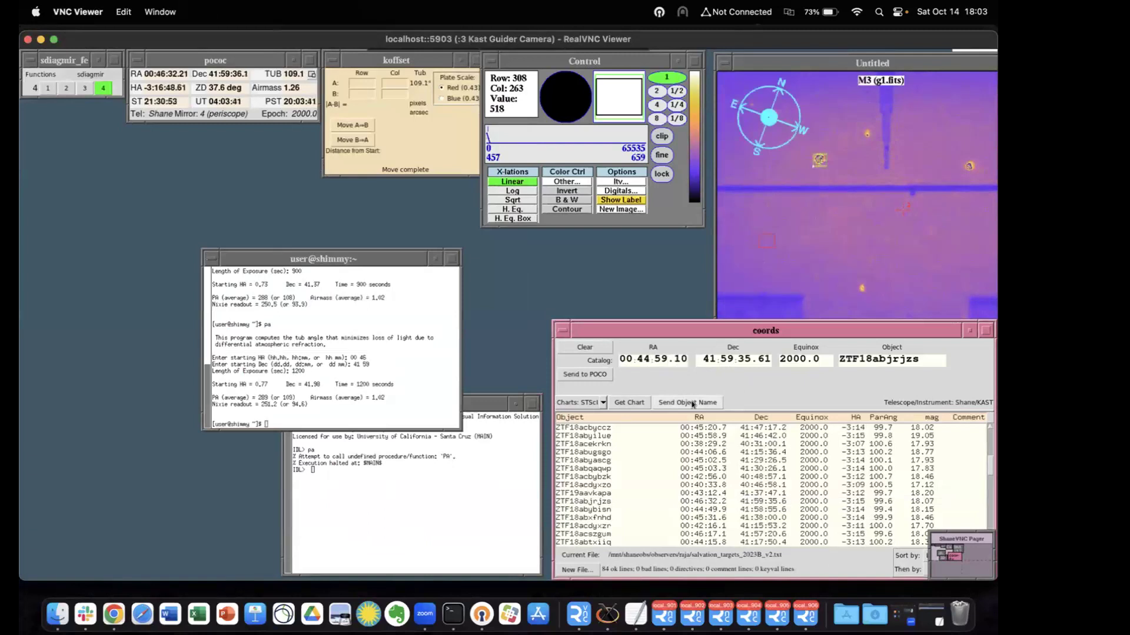
- Read the declination on the ANTARES page and enter 27 minutes and 31.57 seconds in the coords Dec field
{"action": "key", "text": "Tab"}
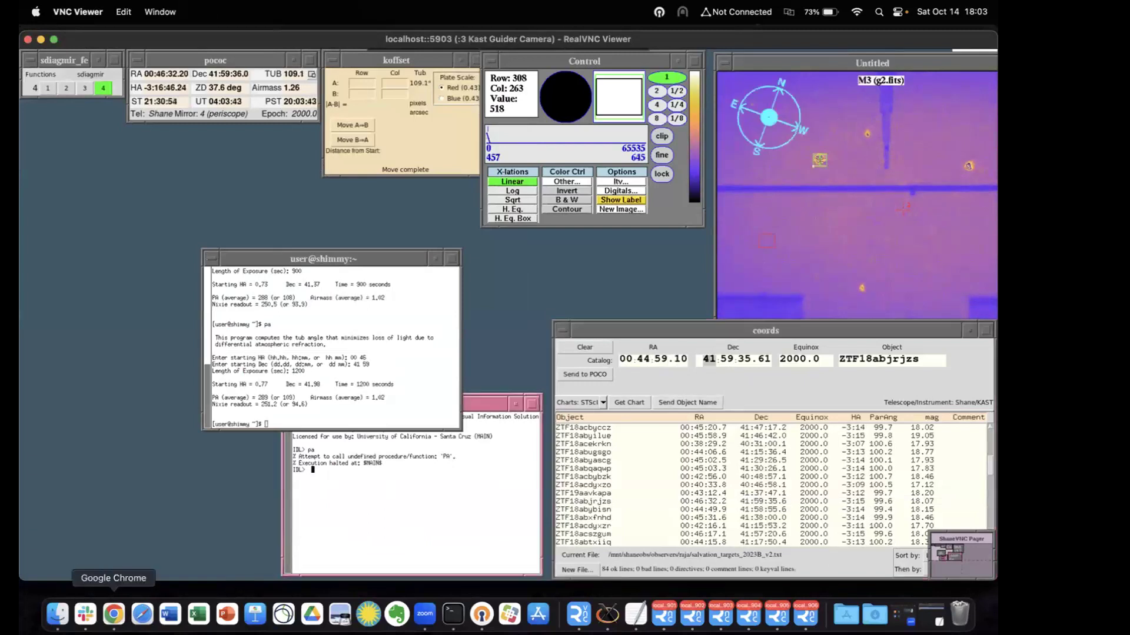
{"action": "left_click", "coordinate": [109, 614]}
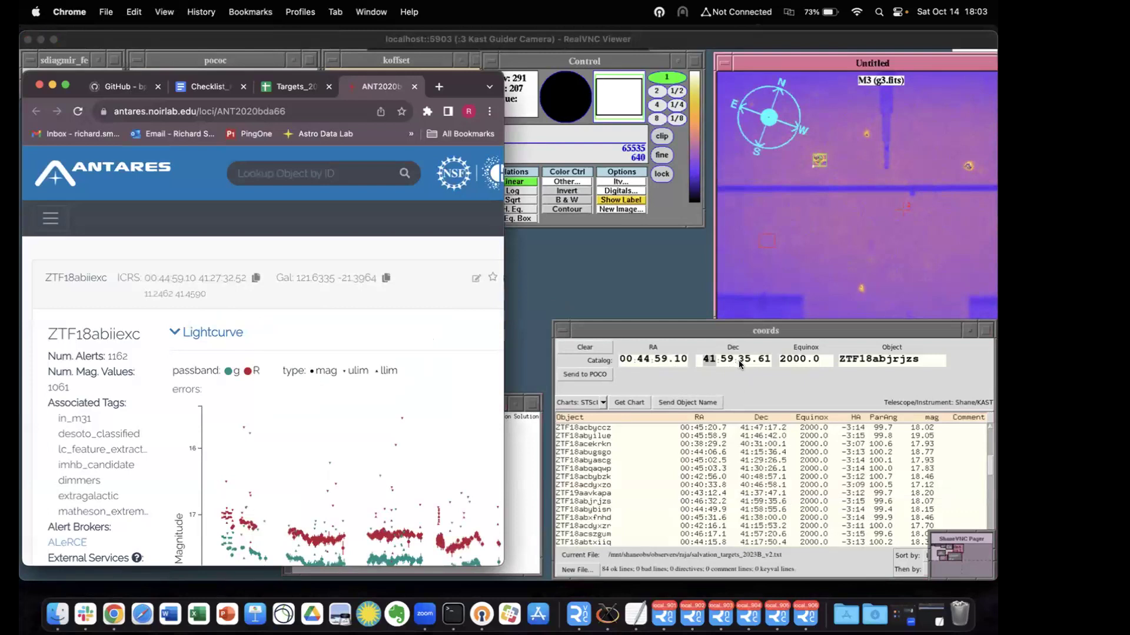
{"action": "left_click", "coordinate": [736, 360]}
{"action": "type", "text": "27"}
{"action": "key", "text": "Delete"}
{"action": "key", "text": "Delete"}
{"action": "key", "text": "Delete"}
{"action": "key", "text": "Delete"}
{"action": "key", "text": "Delete"}
{"action": "type", "text": "31."}
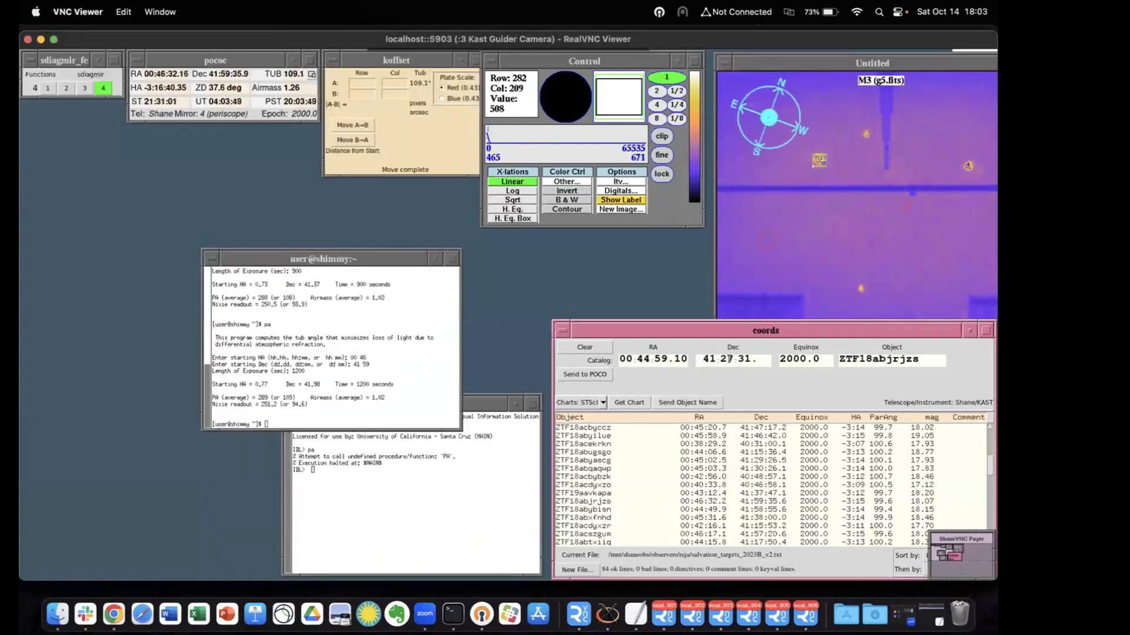
{"action": "type", "text": "57"}
- Recheck the declination on the ANTARES page and correct the Dec seconds in coords to 32.52
{"action": "left_click", "coordinate": [118, 620]}
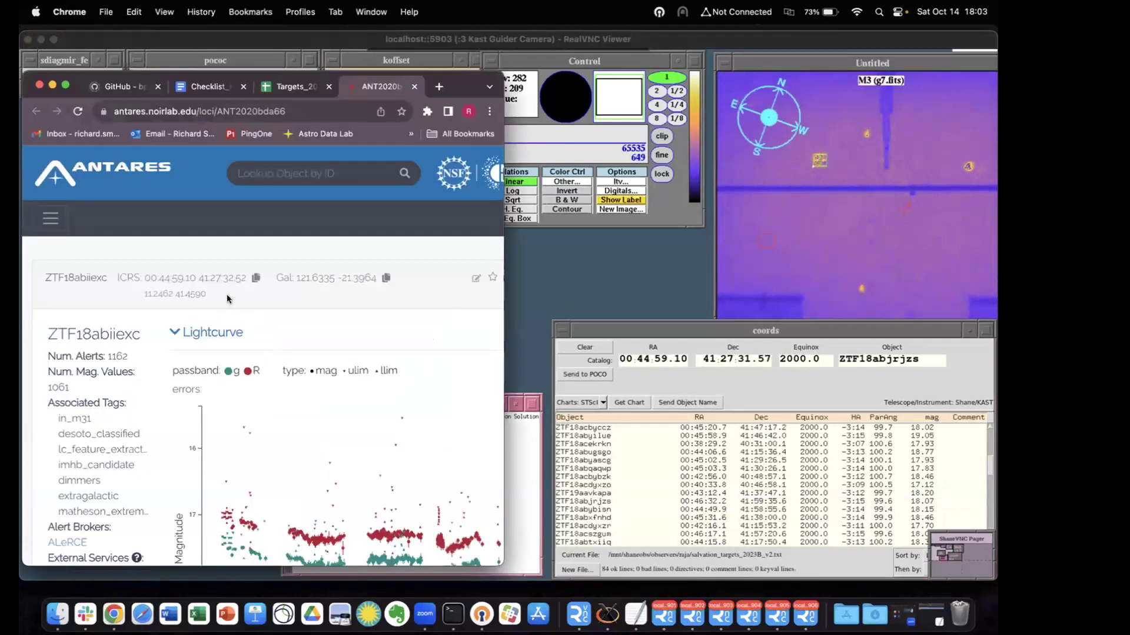
{"action": "left_click", "coordinate": [768, 360]}
{"action": "key", "text": "BackSpace"}
{"action": "key", "text": "BackSpace"}
{"action": "key", "text": "BackSpace"}
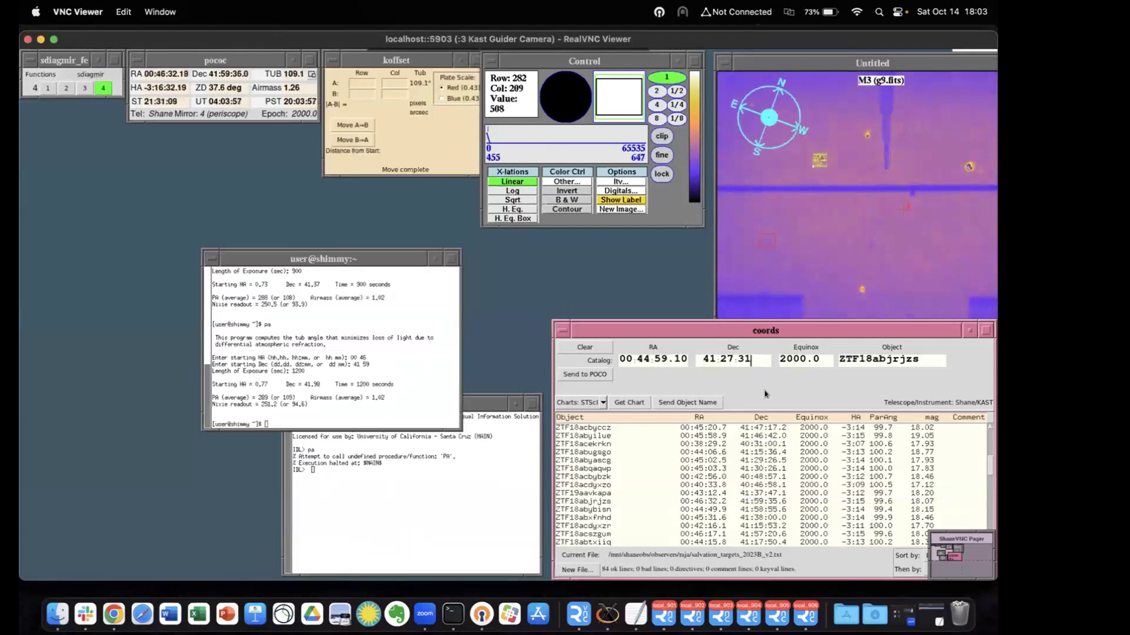
{"action": "type", "text": "2.52"}
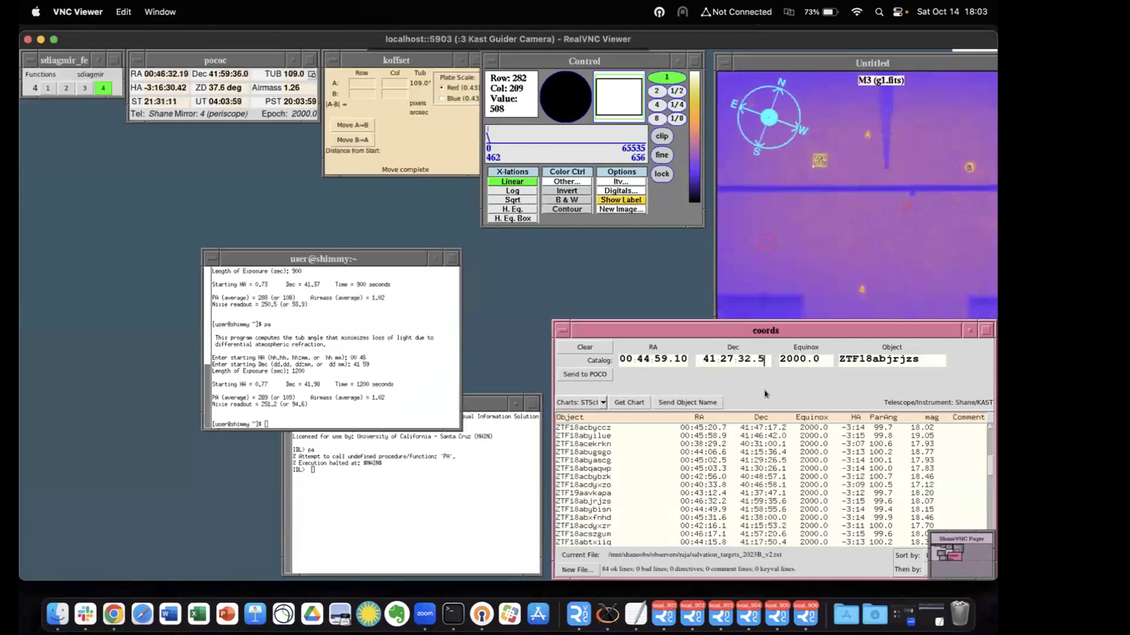
- Change the Object name in coords to ZTF18abiiexc and check the entry against the ANTARES page in Chrome
{"action": "left_click", "coordinate": [109, 613]}
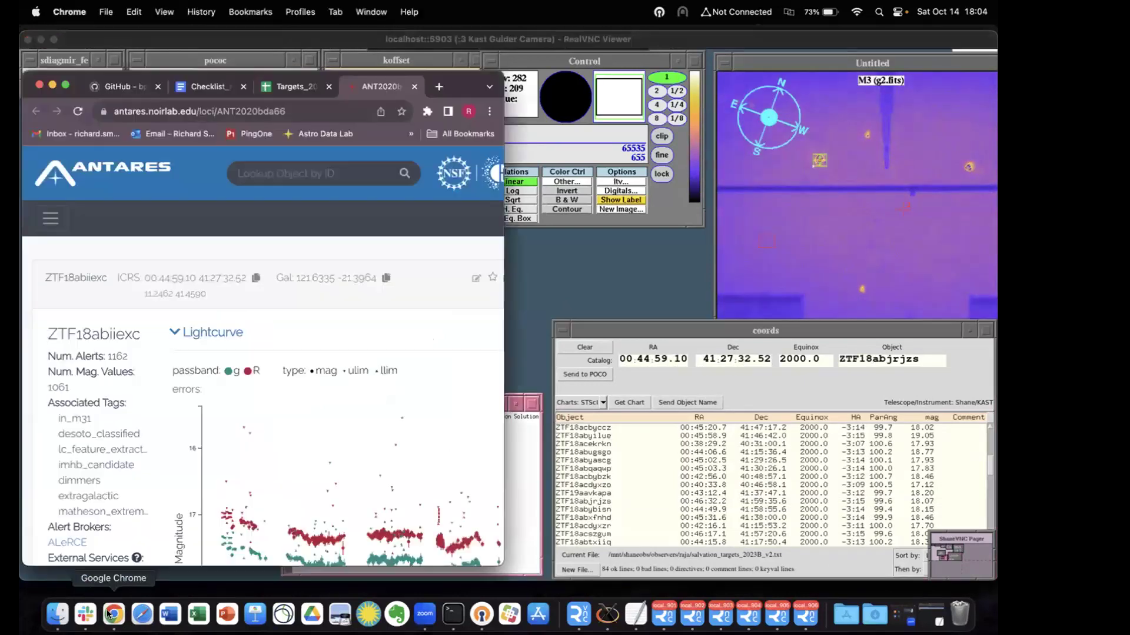
{"action": "double_click", "coordinate": [85, 333]}
{"action": "left_click", "coordinate": [795, 353]}
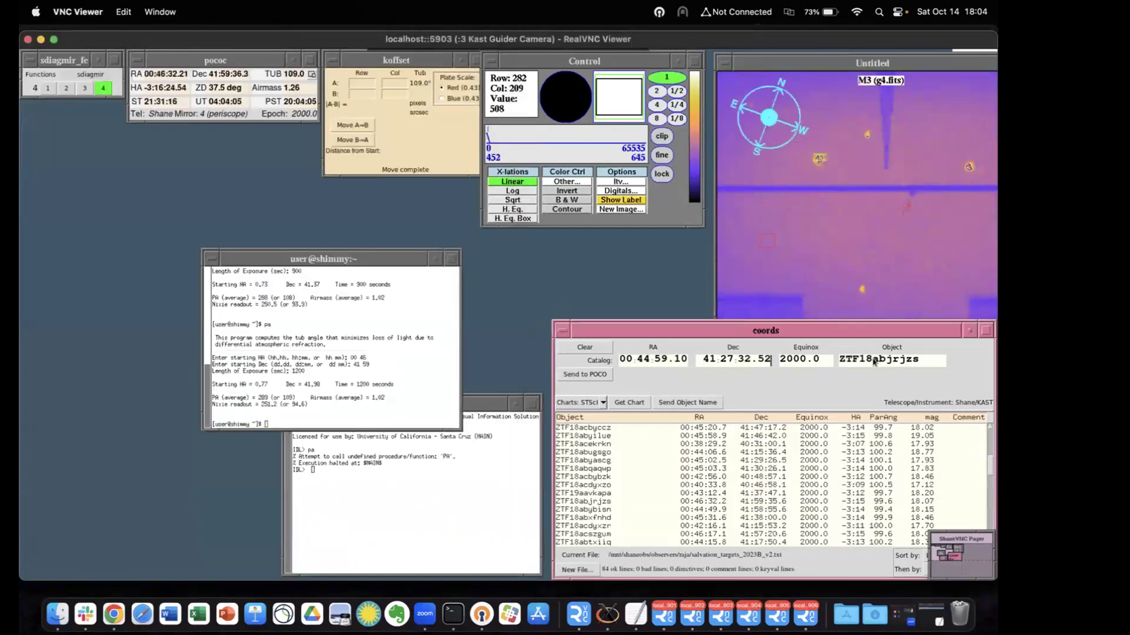
{"action": "double_click", "coordinate": [865, 360]}
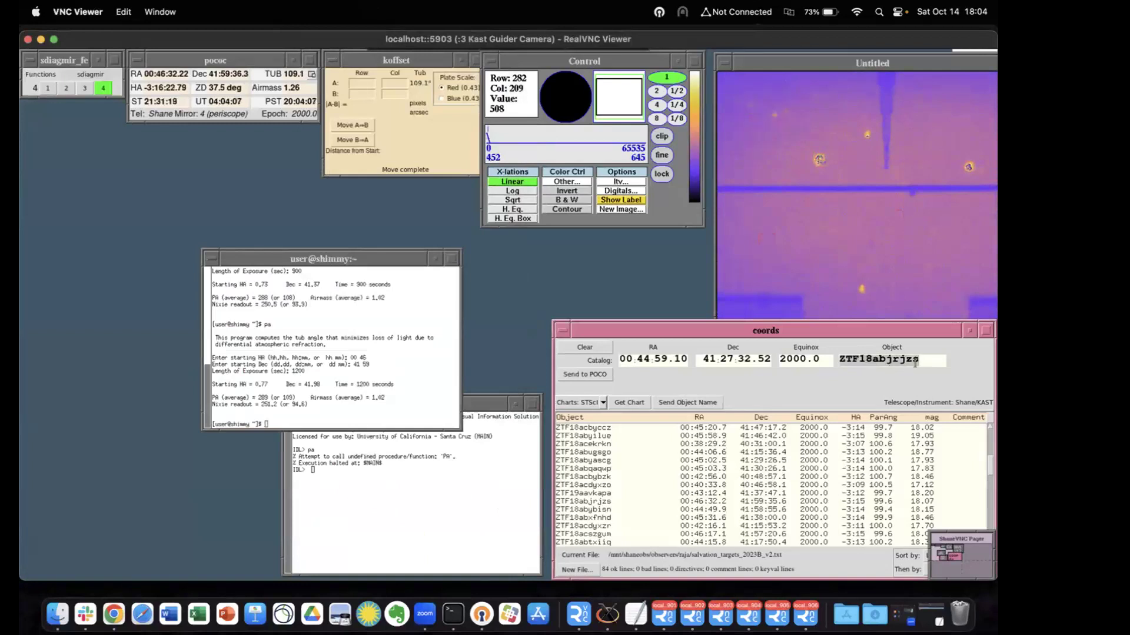
{"action": "left_click", "coordinate": [113, 614]}
{"action": "left_click", "coordinate": [877, 362]}
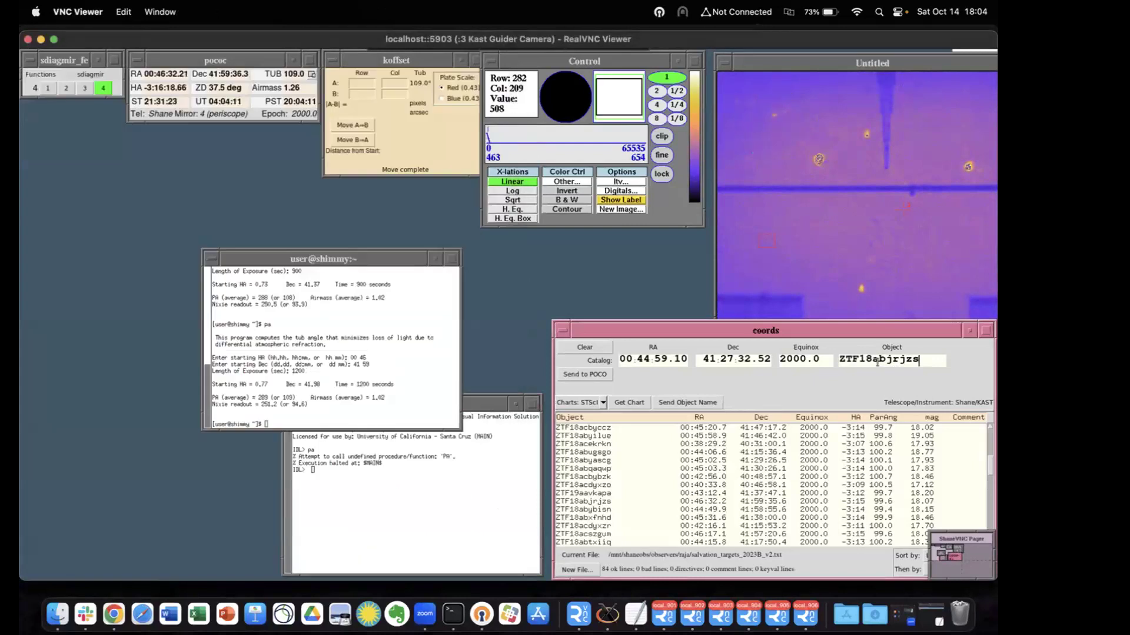
{"action": "key", "text": "BackSpace"}
{"action": "key", "text": "BackSpace"}
{"action": "key", "text": "BackSpace"}
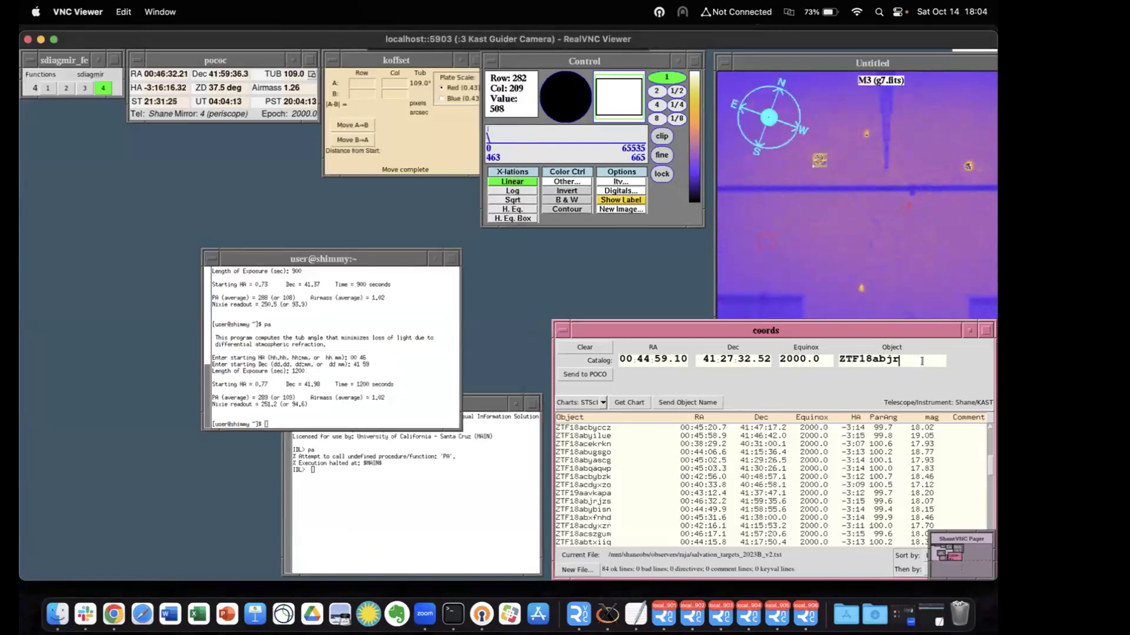
{"action": "type", "text": "iiexc"}
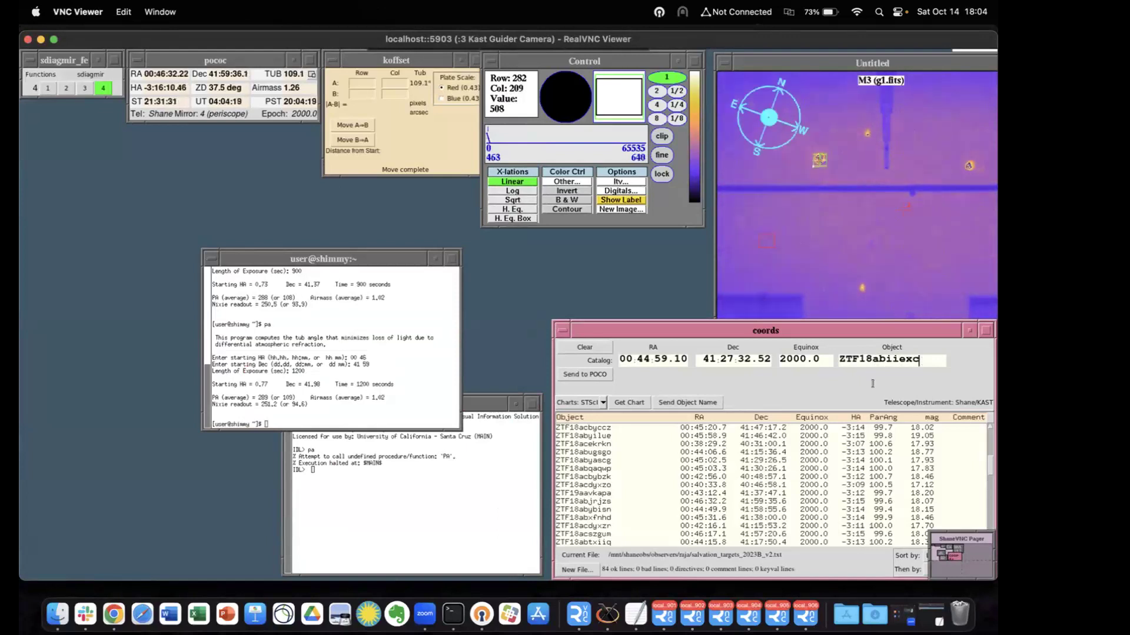
{"action": "left_click", "coordinate": [110, 617]}
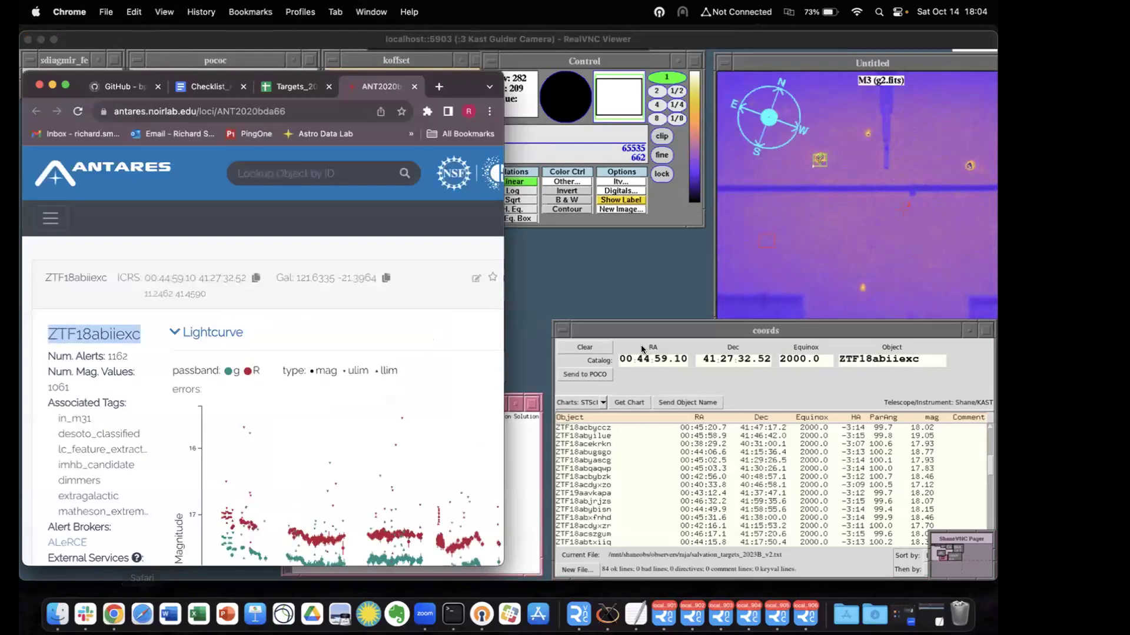
{"action": "left_click", "coordinate": [666, 398]}
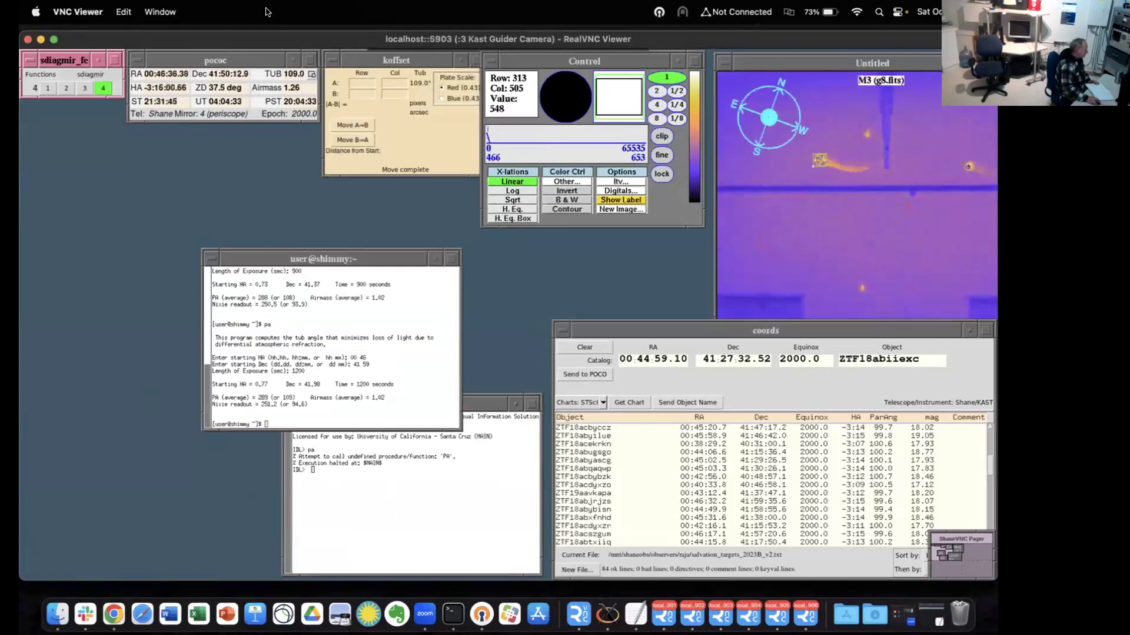
- Set the guider's sdiagmir function to position 2 and close the ANTARES page in Chrome
{"action": "left_click", "coordinate": [66, 87]}
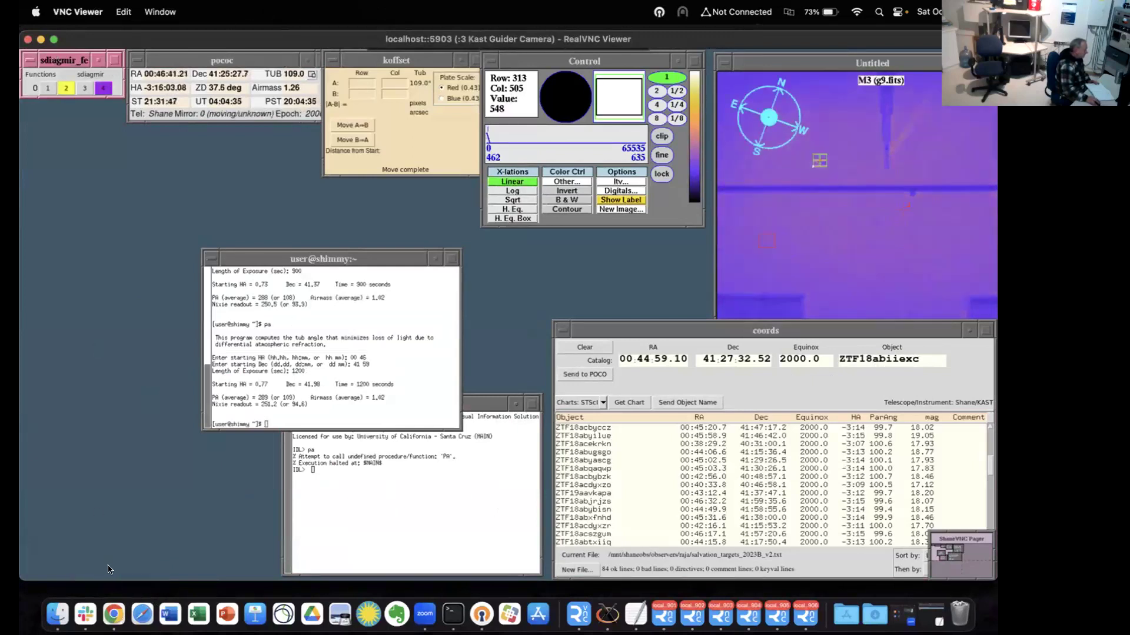
{"action": "left_click", "coordinate": [113, 614]}
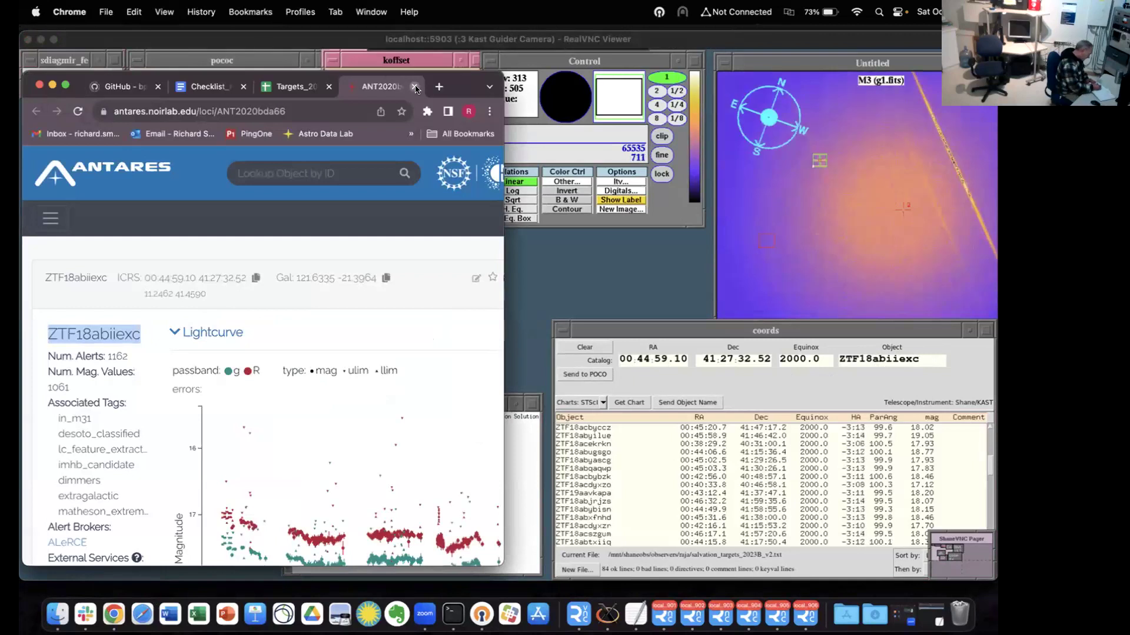
{"action": "left_click", "coordinate": [415, 88]}
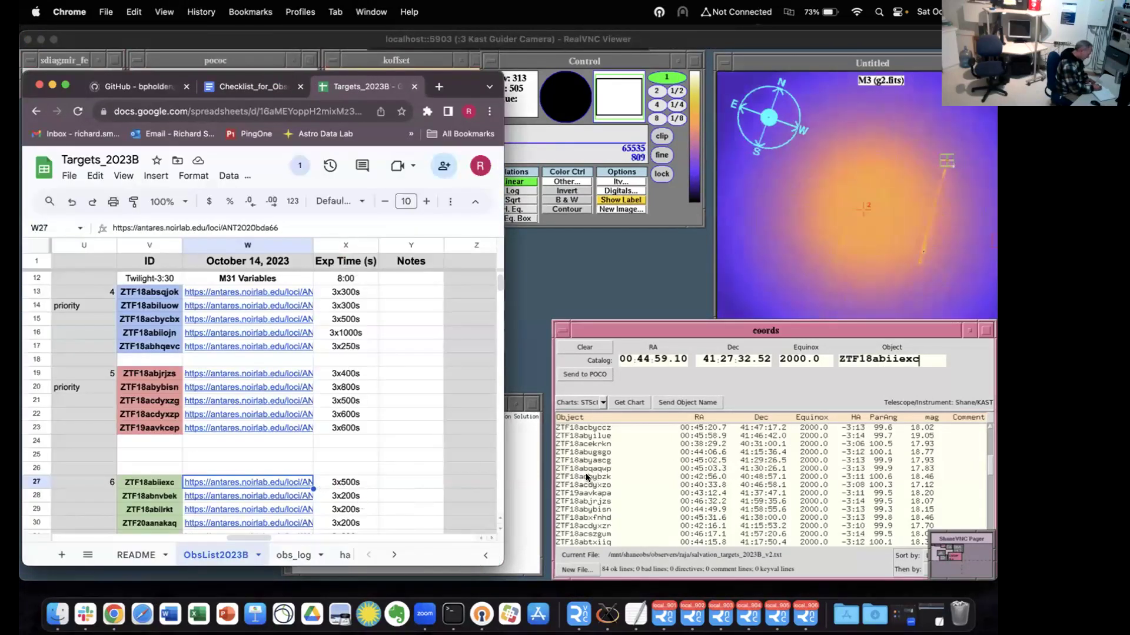
- Run the pa program in the guider terminal with starting HA 00 44, Dec 41 27 and an exposure length of 1500 seconds
{"action": "left_click", "coordinate": [616, 329]}
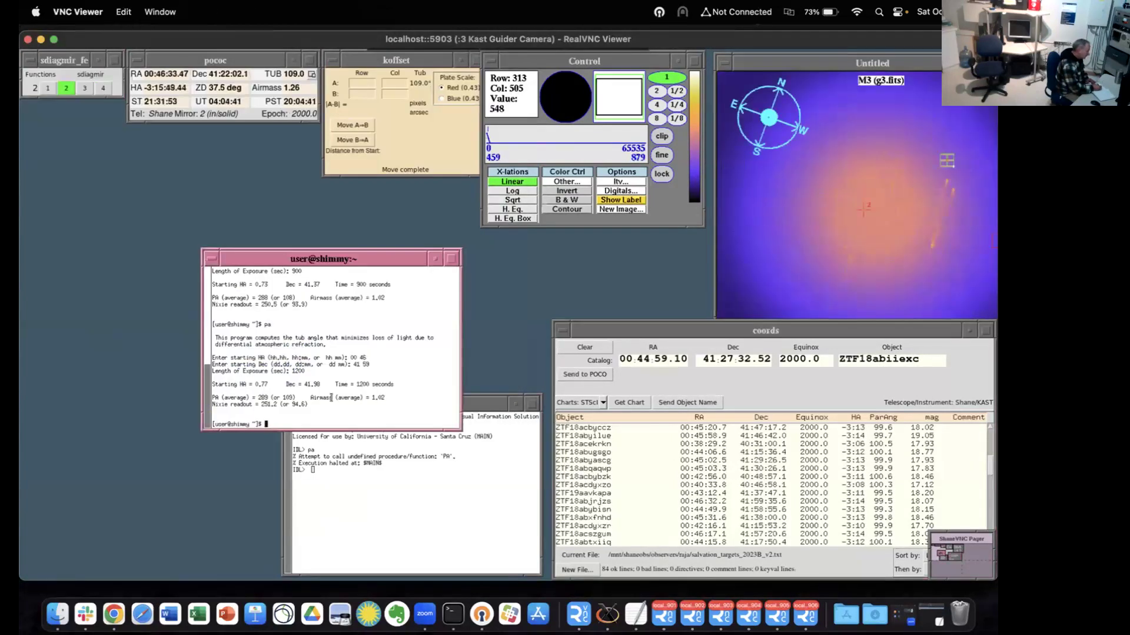
{"action": "type", "text": "pa"}
{"action": "key", "text": "Return"}
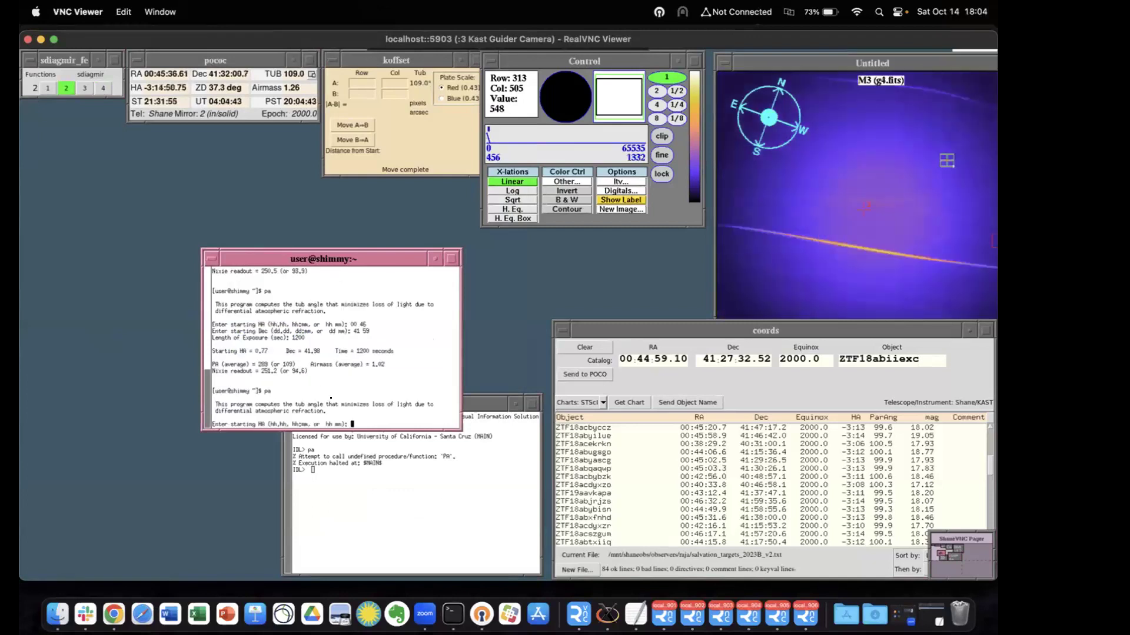
{"action": "type", "text": "00 44"}
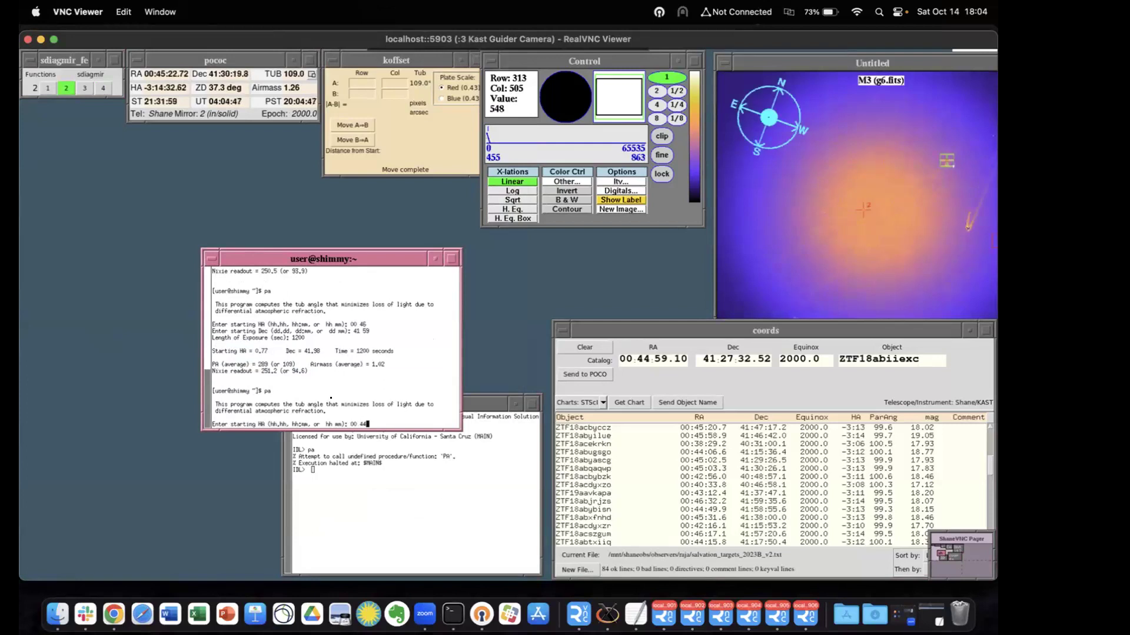
{"action": "key", "text": "Return"}
{"action": "type", "text": "41 27"}
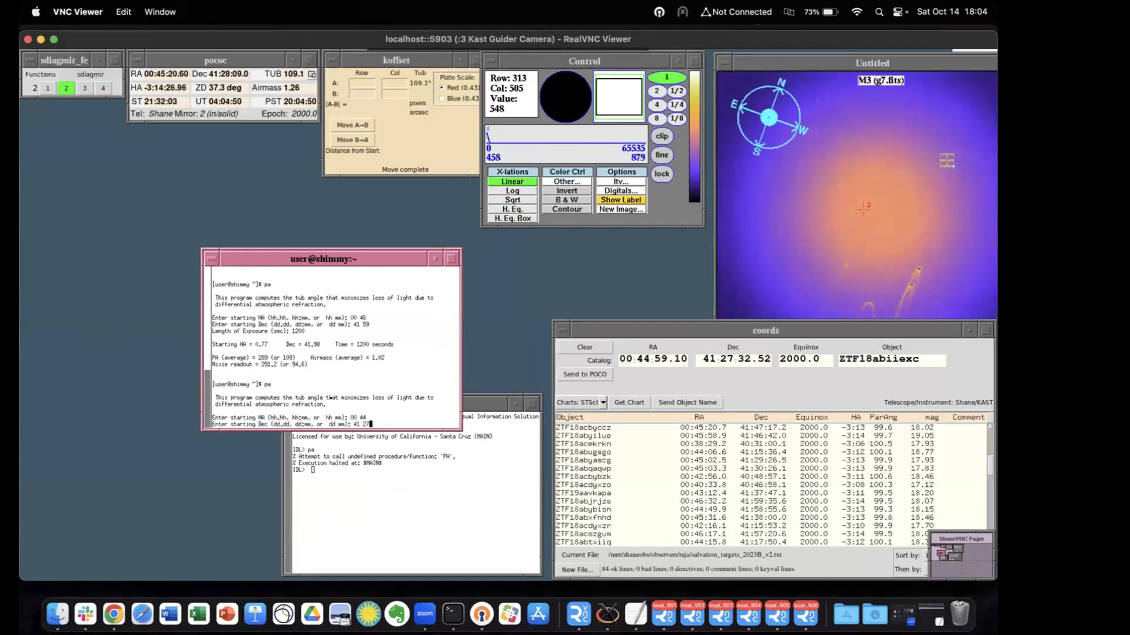
{"action": "key", "text": "Return"}
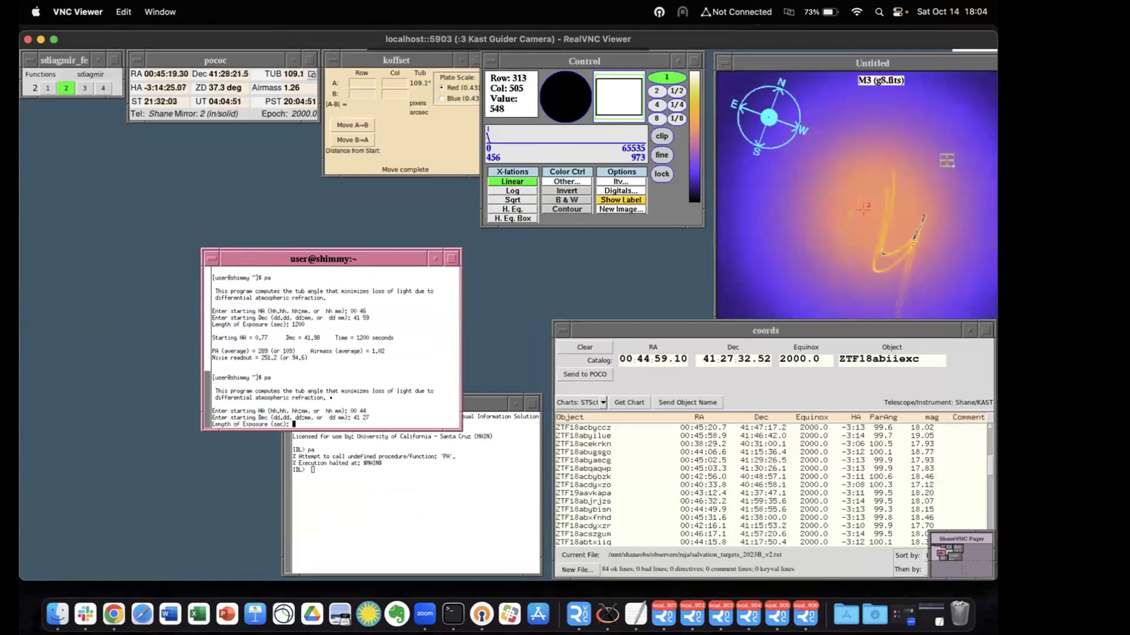
{"action": "type", "text": "1500"}
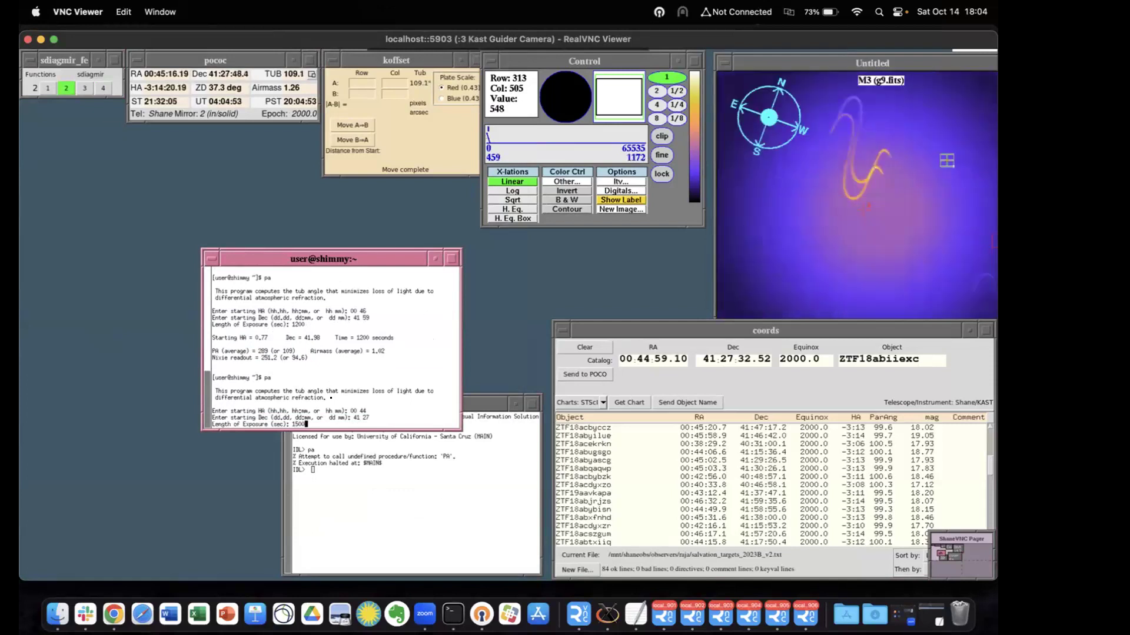
{"action": "key", "text": "Return"}
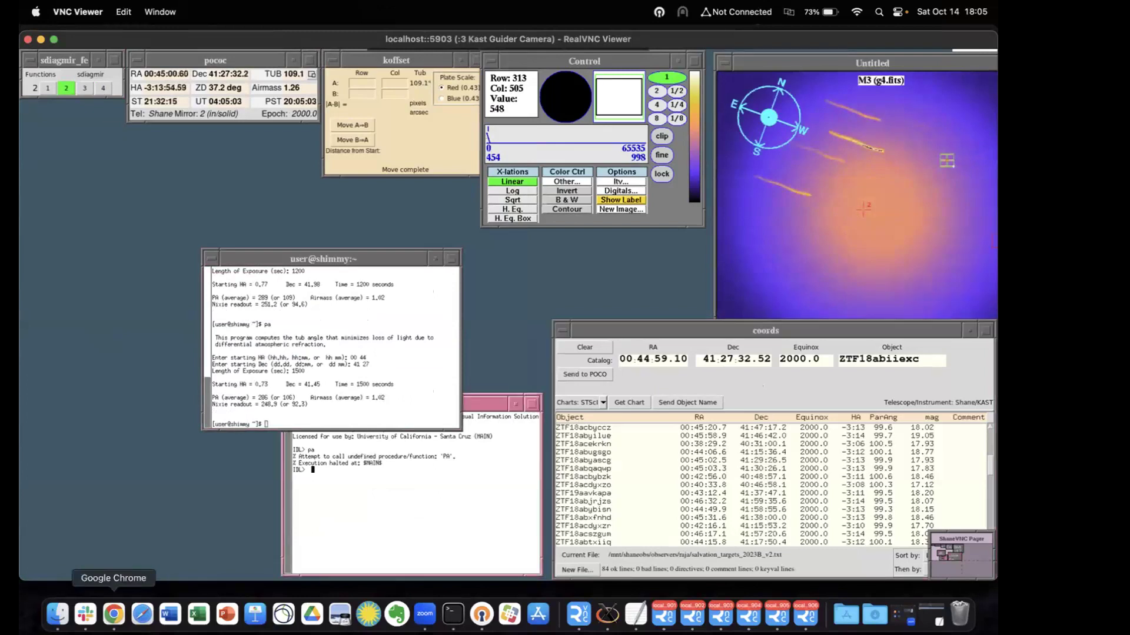
- Consult the target sheet in Chrome and rerun pa in the guider terminal with HA -3 14, Dec 41 27 and exposure length 1500 seconds
{"action": "left_click", "coordinate": [114, 617]}
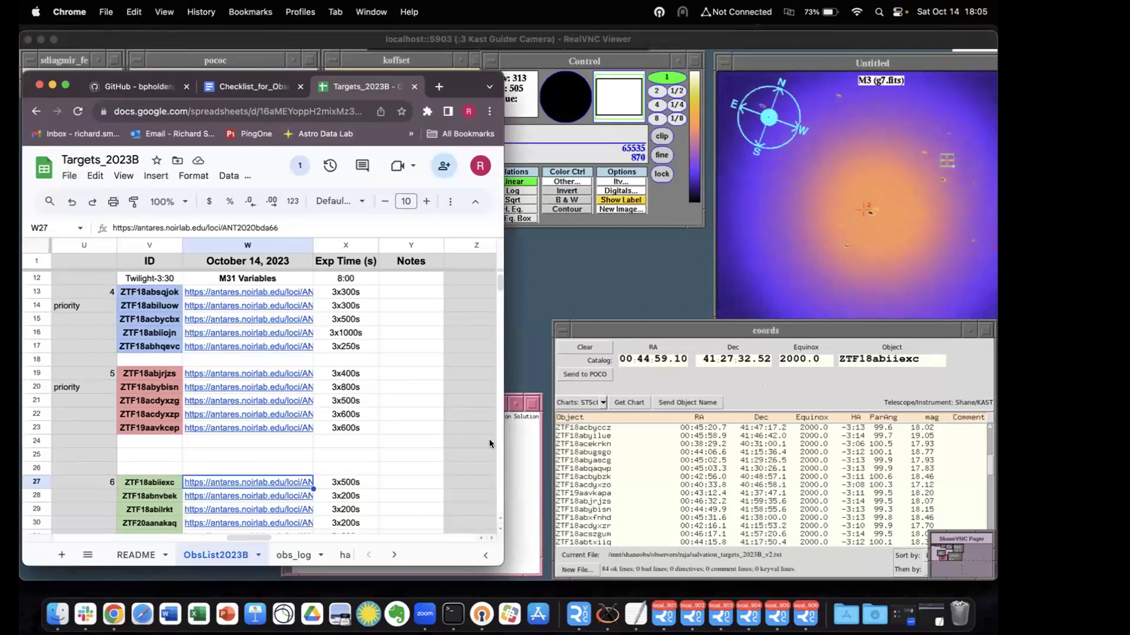
{"action": "left_click", "coordinate": [634, 330]}
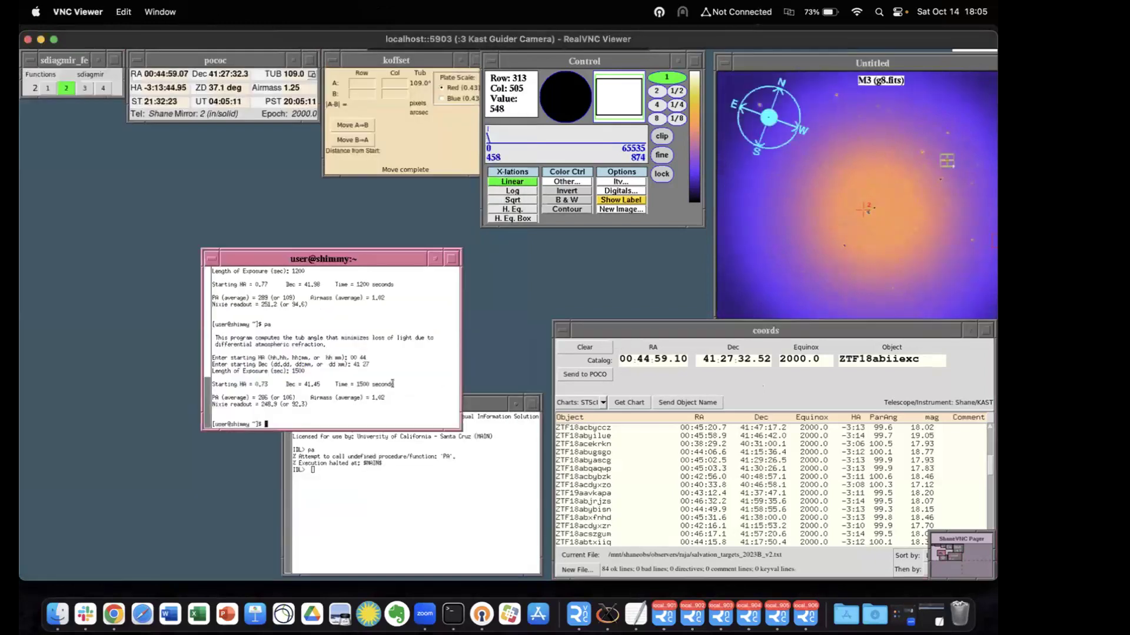
{"action": "type", "text": "pa"}
{"action": "key", "text": "Return"}
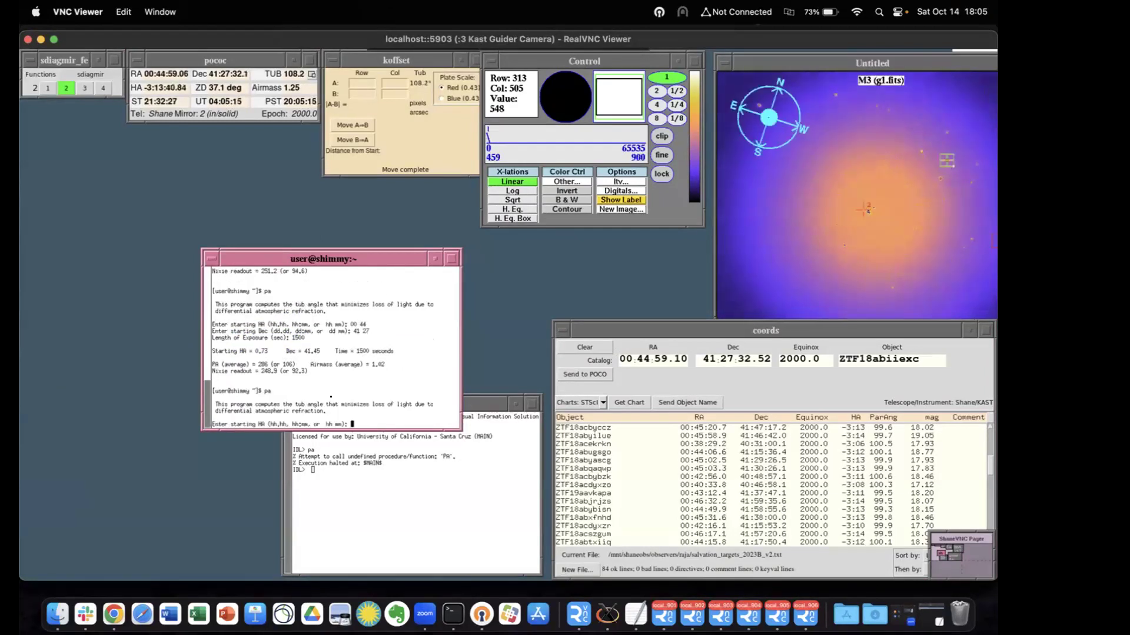
{"action": "type", "text": "-3 14"}
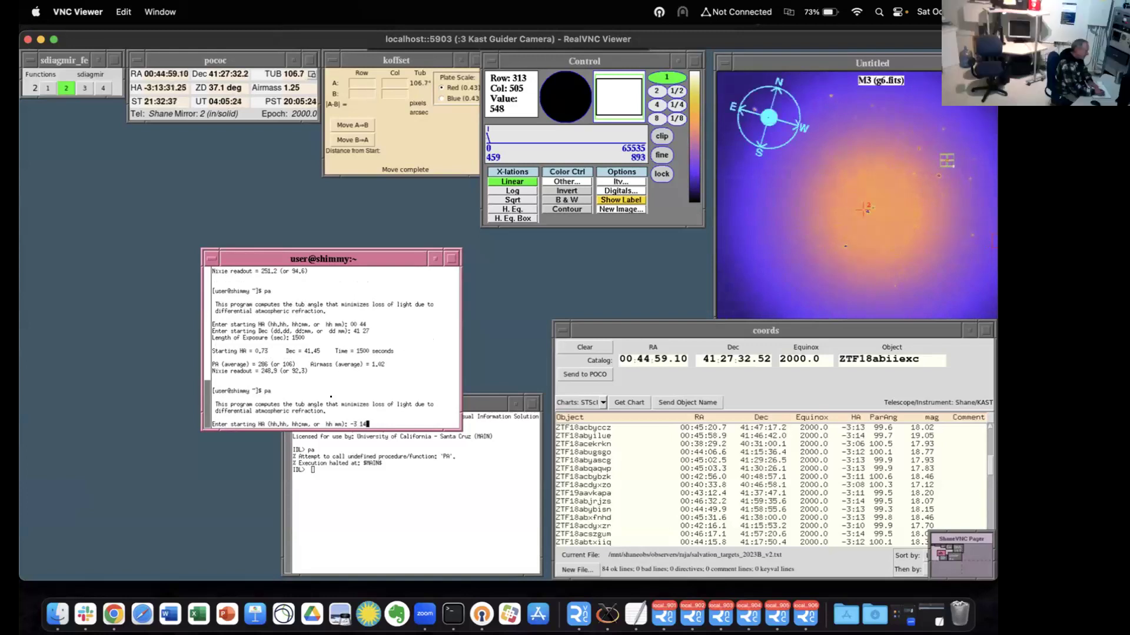
{"action": "key", "text": "Return"}
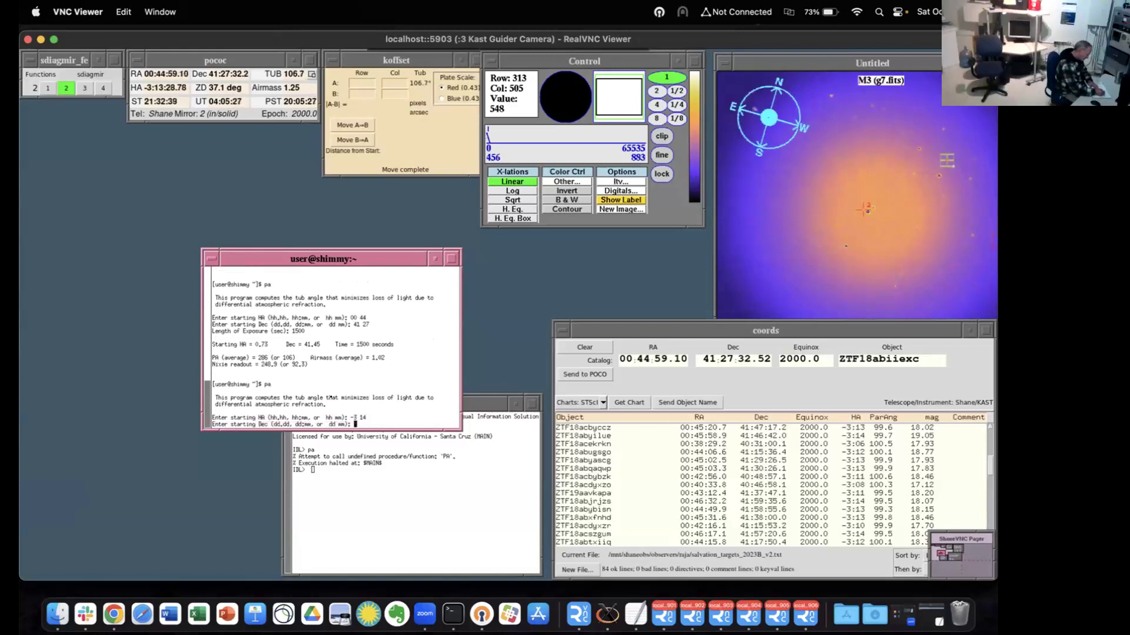
{"action": "type", "text": "41 27"}
{"action": "key", "text": "Return"}
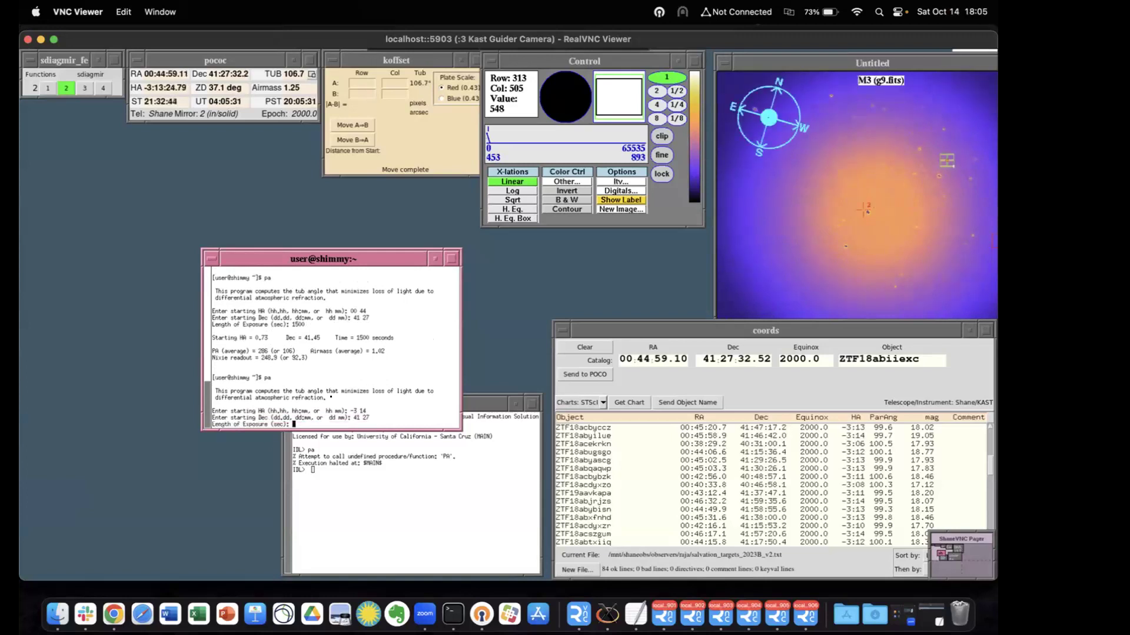
{"action": "type", "text": "1500"}
{"action": "key", "text": "Return"}
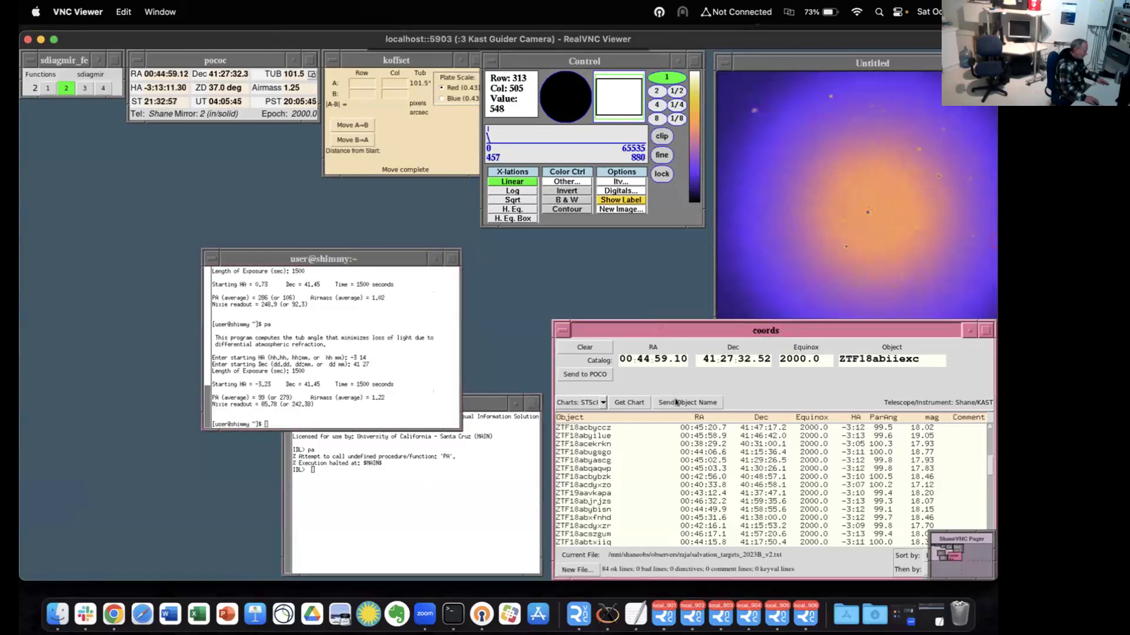
- Set the exposure time to 500.00 seconds on both the Kast blue and Kast red instrument controls
{"action": "left_click", "coordinate": [658, 617]}
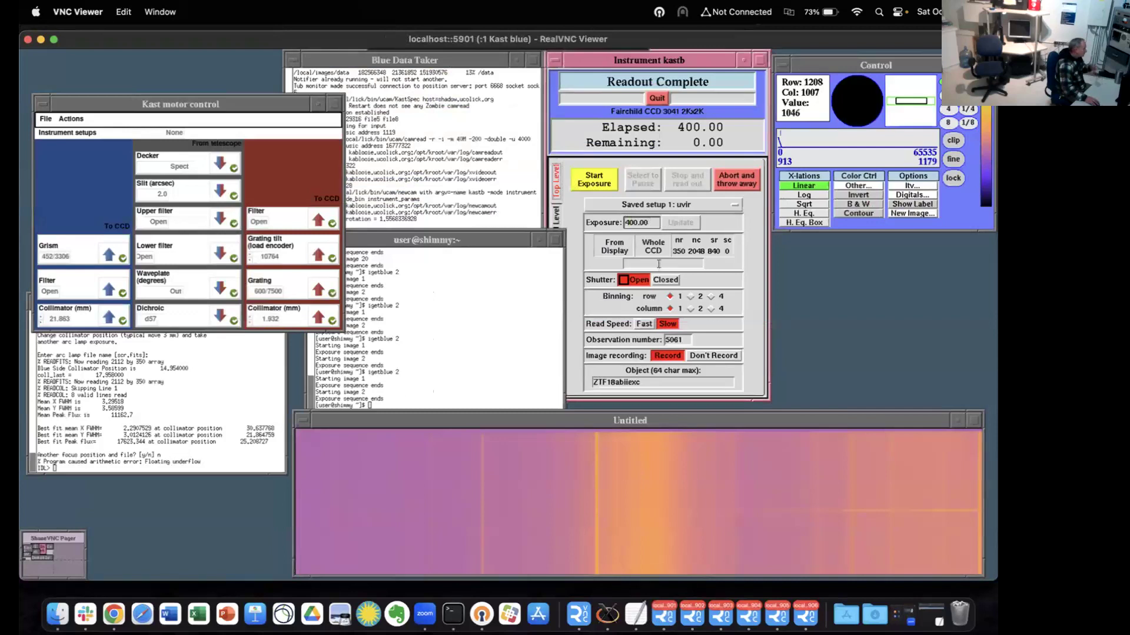
{"action": "type", "text": "500.00"}
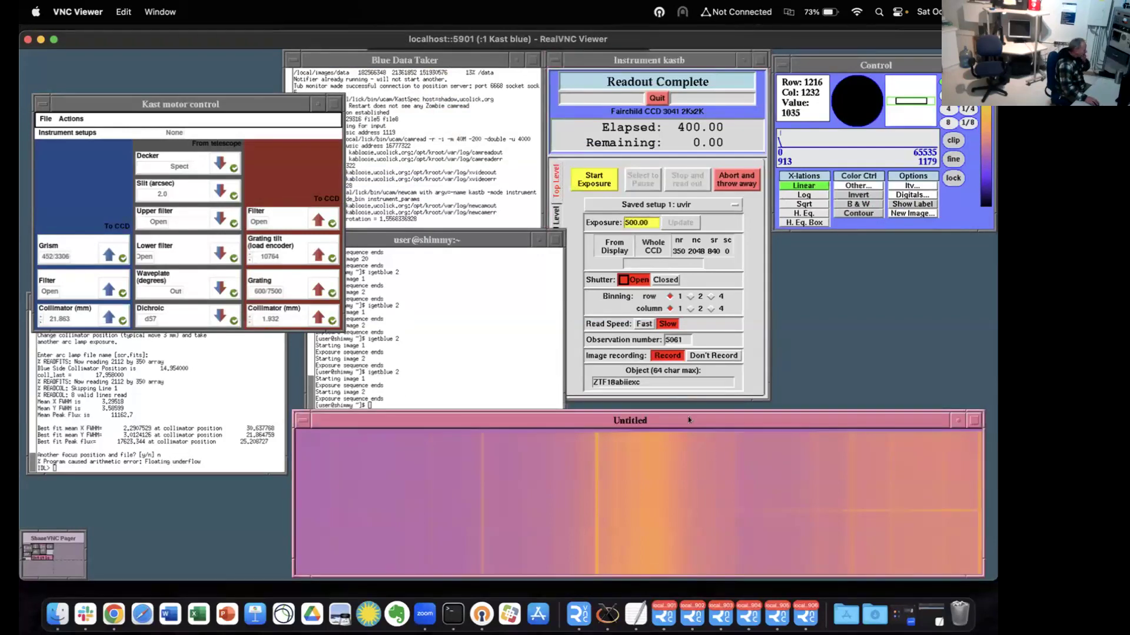
{"action": "left_click", "coordinate": [692, 616]}
{"action": "left_click", "coordinate": [417, 217]}
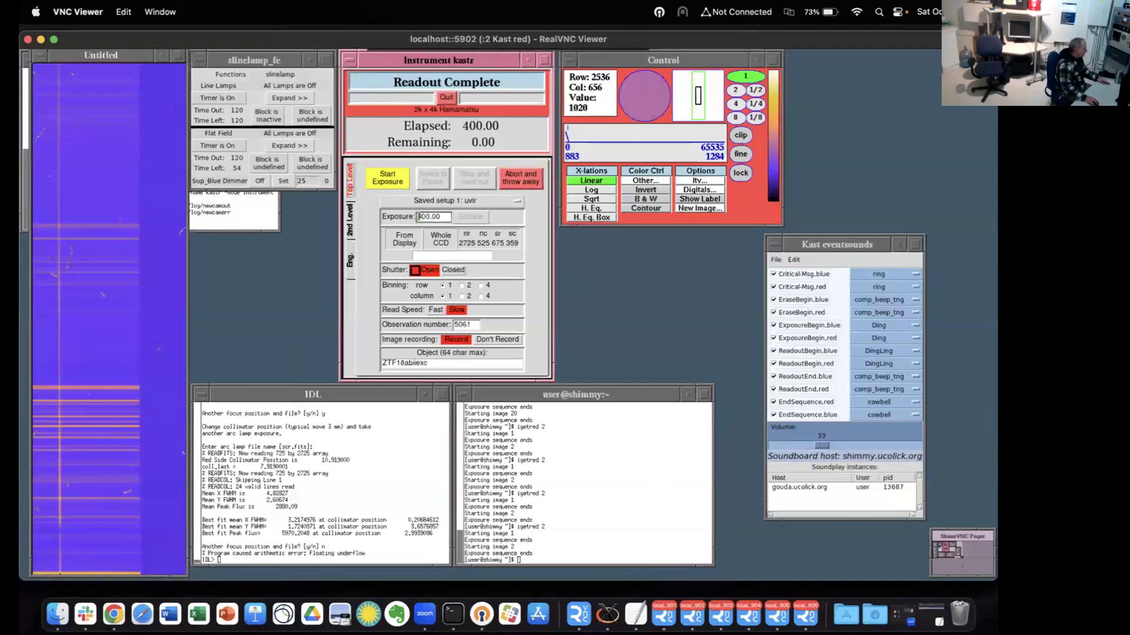
{"action": "double_click", "coordinate": [418, 216]}
{"action": "type", "text": "500.00"}
{"action": "left_click", "coordinate": [659, 613]}
{"action": "left_click", "coordinate": [644, 223]}
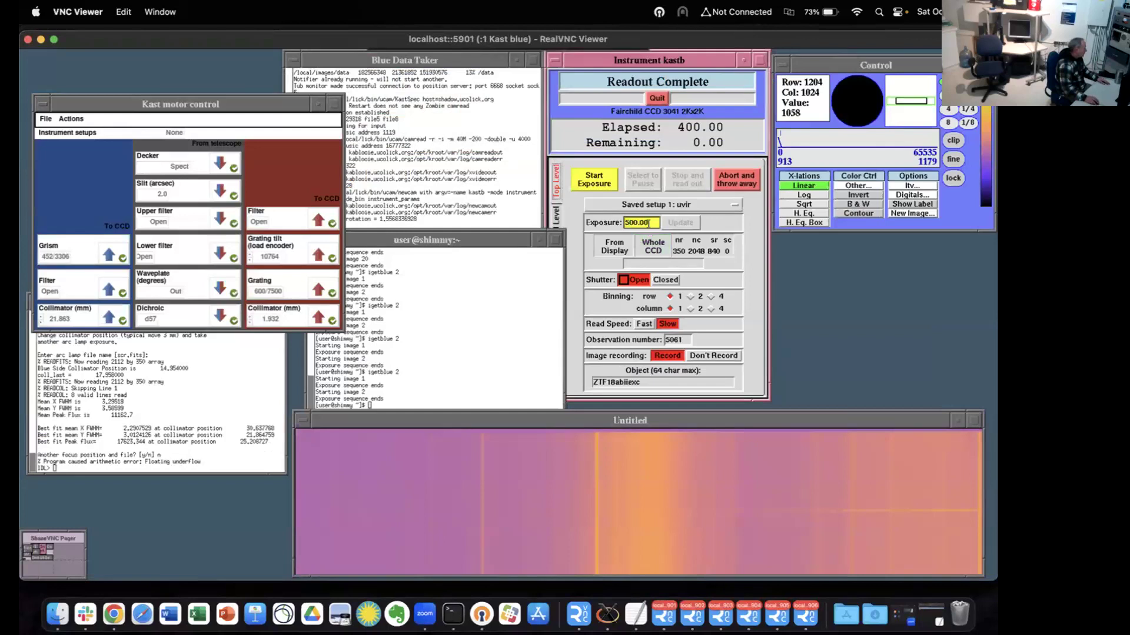
- Check the guider camera, set the slit to 0.5 arcsec in Kast motor control, and return to the guider session
{"action": "left_click", "coordinate": [720, 613]}
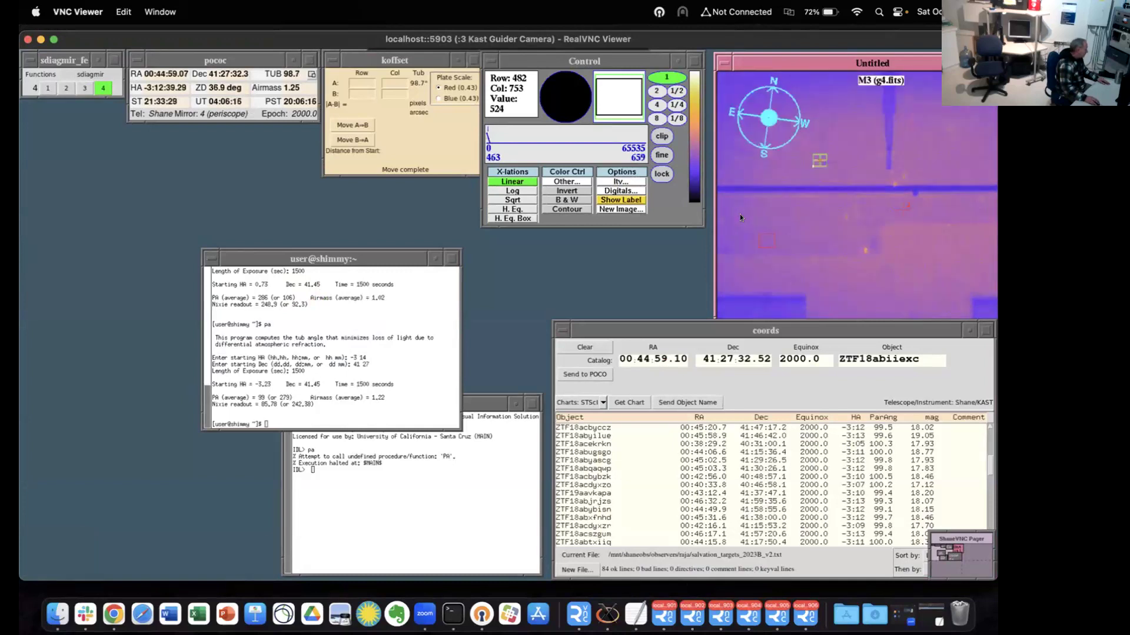
{"action": "left_click", "coordinate": [664, 615]}
{"action": "left_click", "coordinate": [147, 194]}
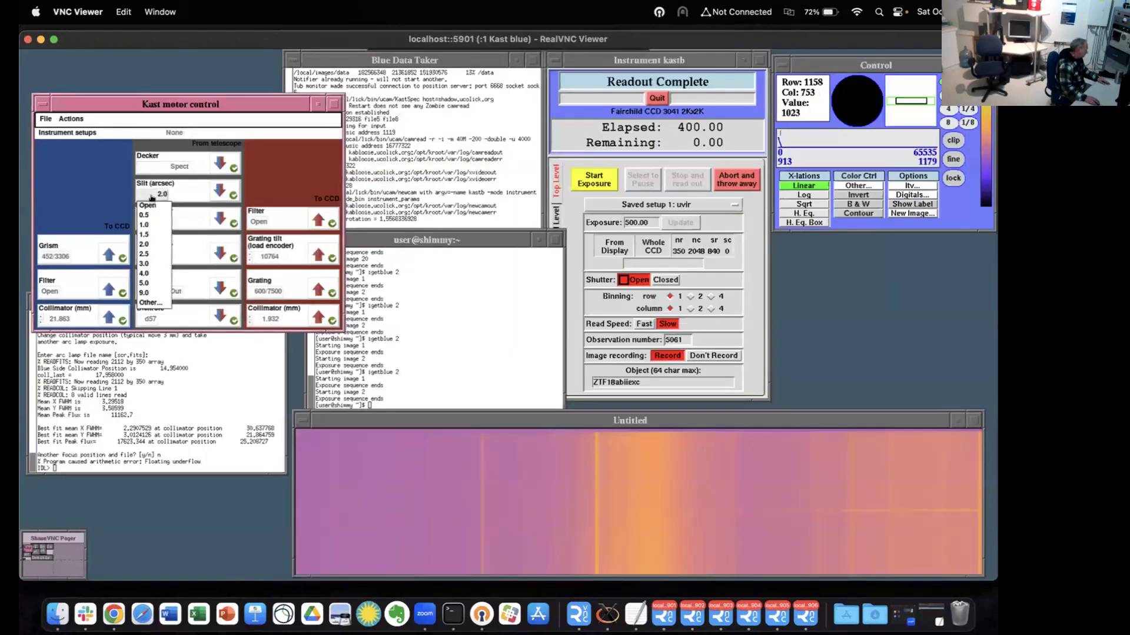
{"action": "left_click", "coordinate": [148, 215]}
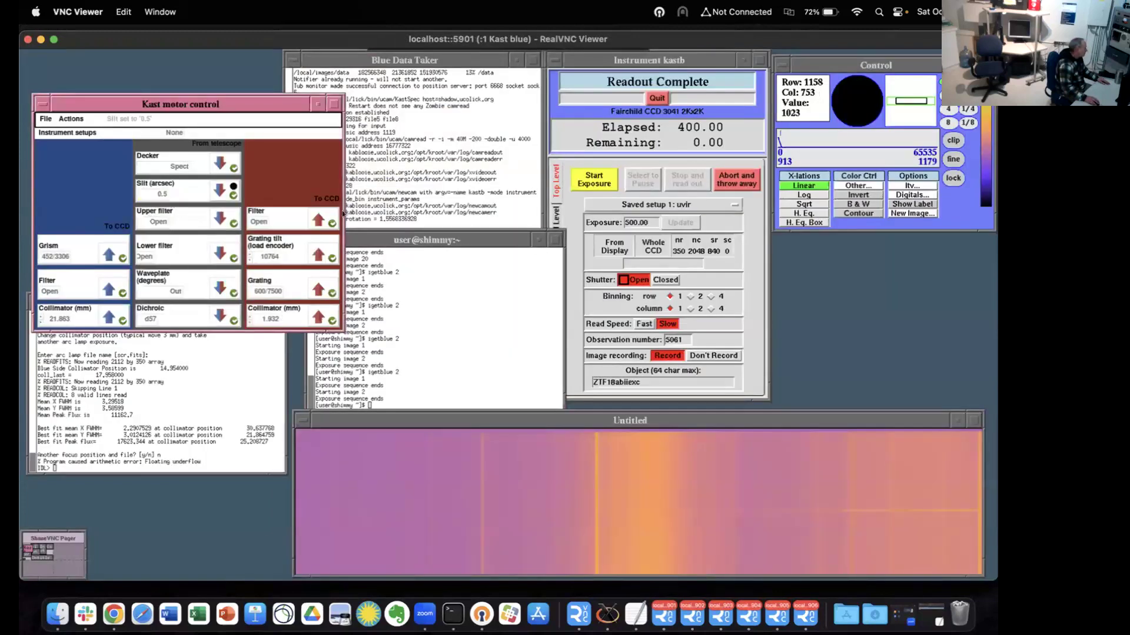
{"action": "left_click", "coordinate": [721, 615]}
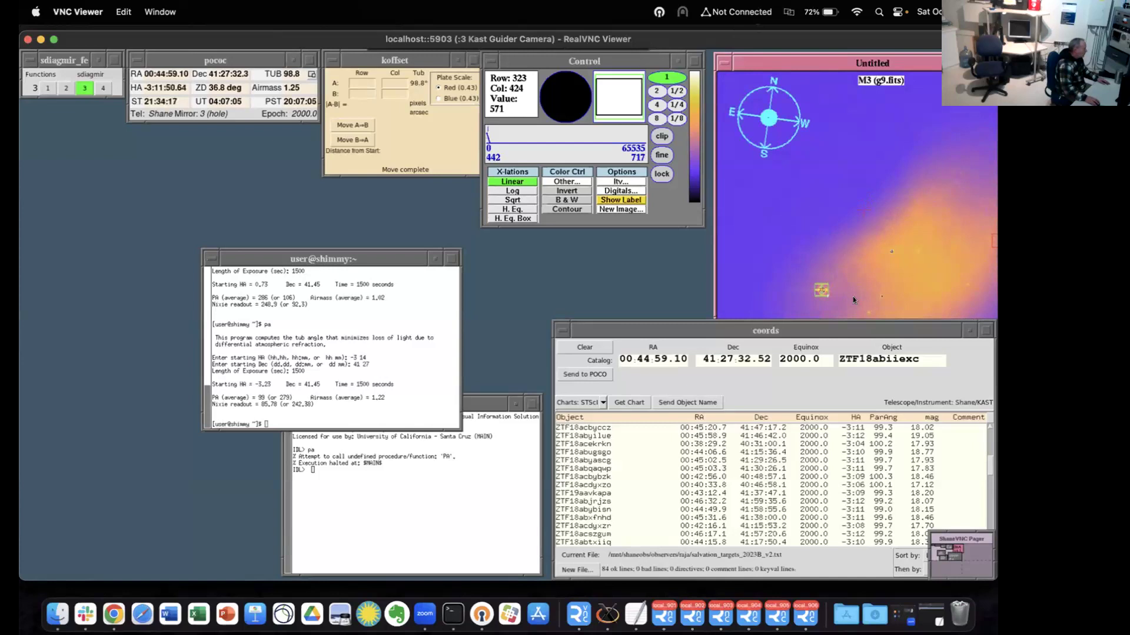
- Set the slit width to 2.0 arcsec in Kast motor control on the Kast blue session
{"action": "left_click", "coordinate": [659, 616]}
{"action": "left_click", "coordinate": [163, 196]}
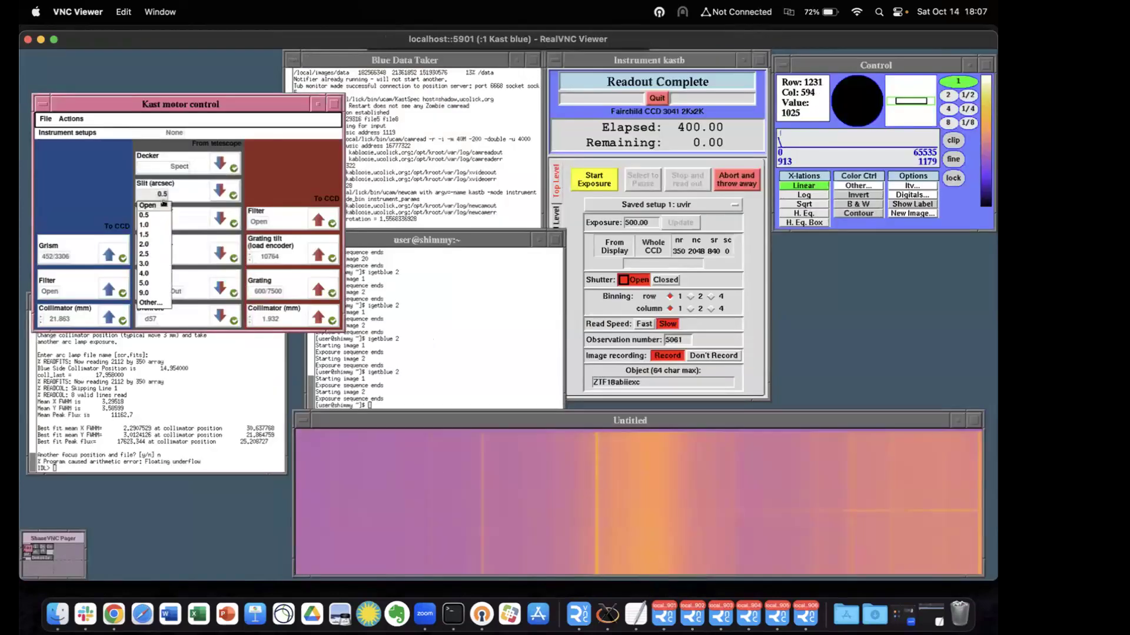
{"action": "left_click", "coordinate": [143, 224]}
{"action": "left_click", "coordinate": [158, 194]}
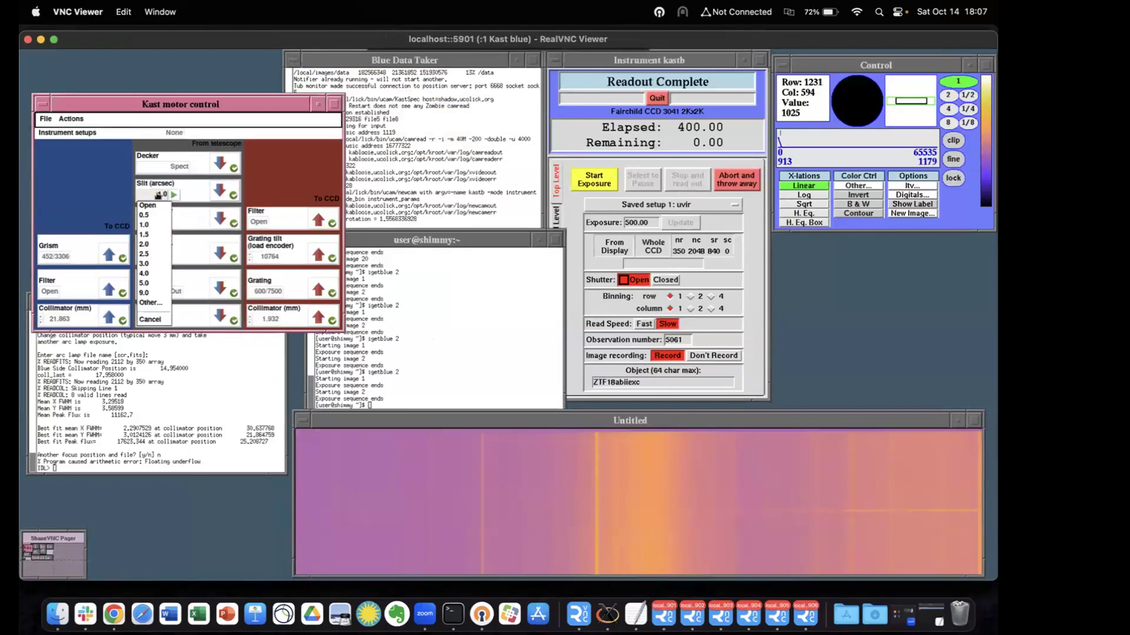
{"action": "left_click", "coordinate": [147, 244]}
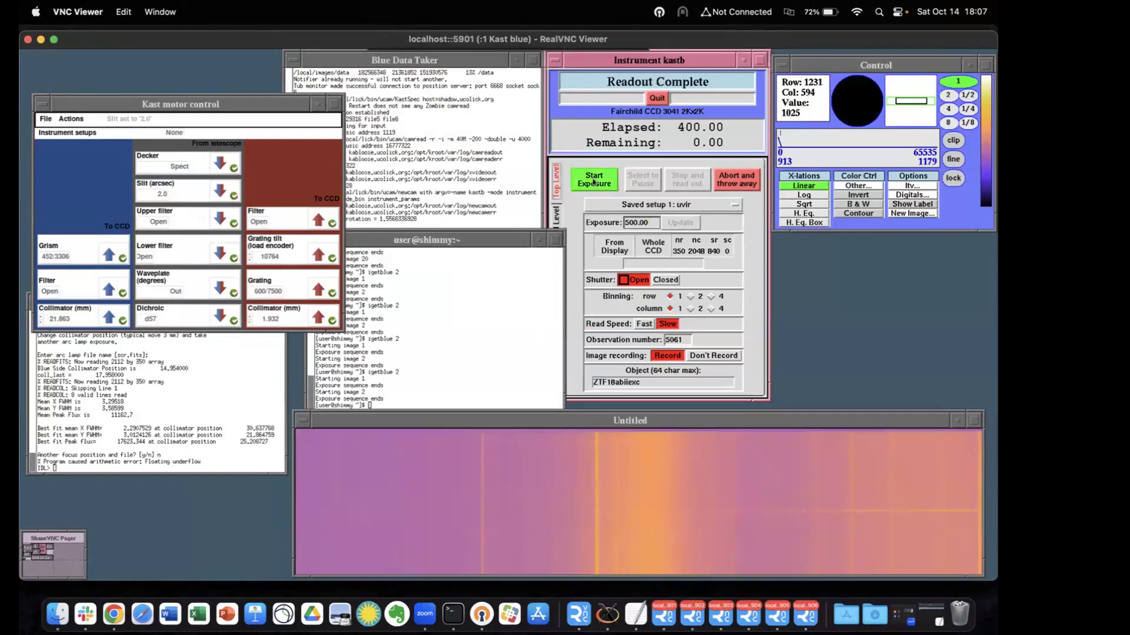
- Start the ZTF18abiiexc exposures on Kast blue and Kast red, and check the blue exposure's progress and the guider view
{"action": "left_click", "coordinate": [594, 182]}
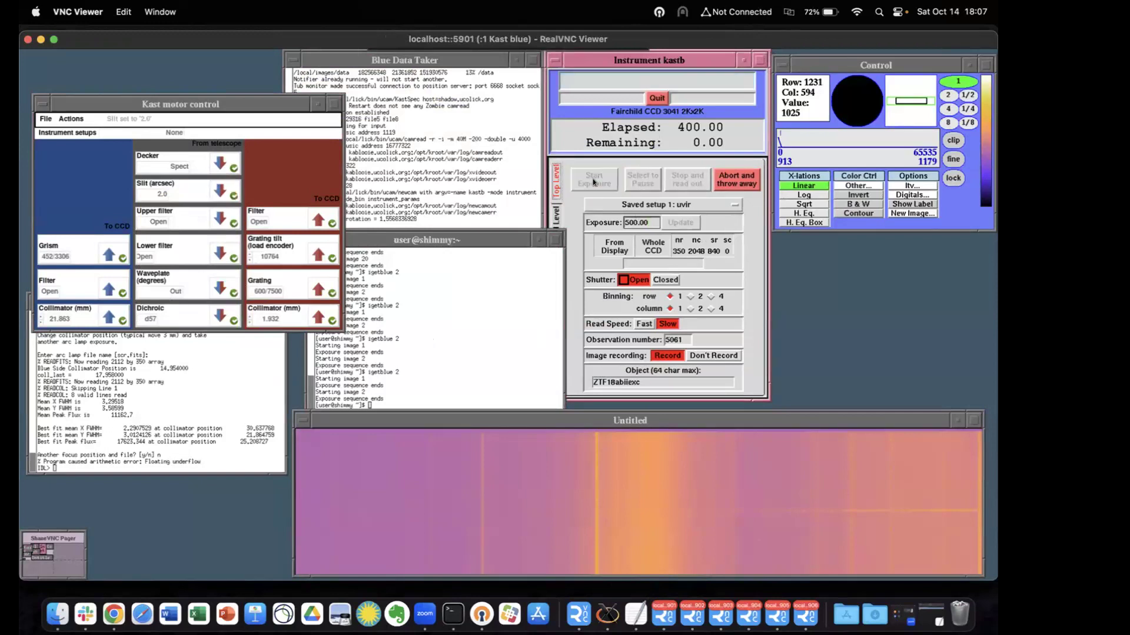
{"action": "left_click", "coordinate": [692, 614]}
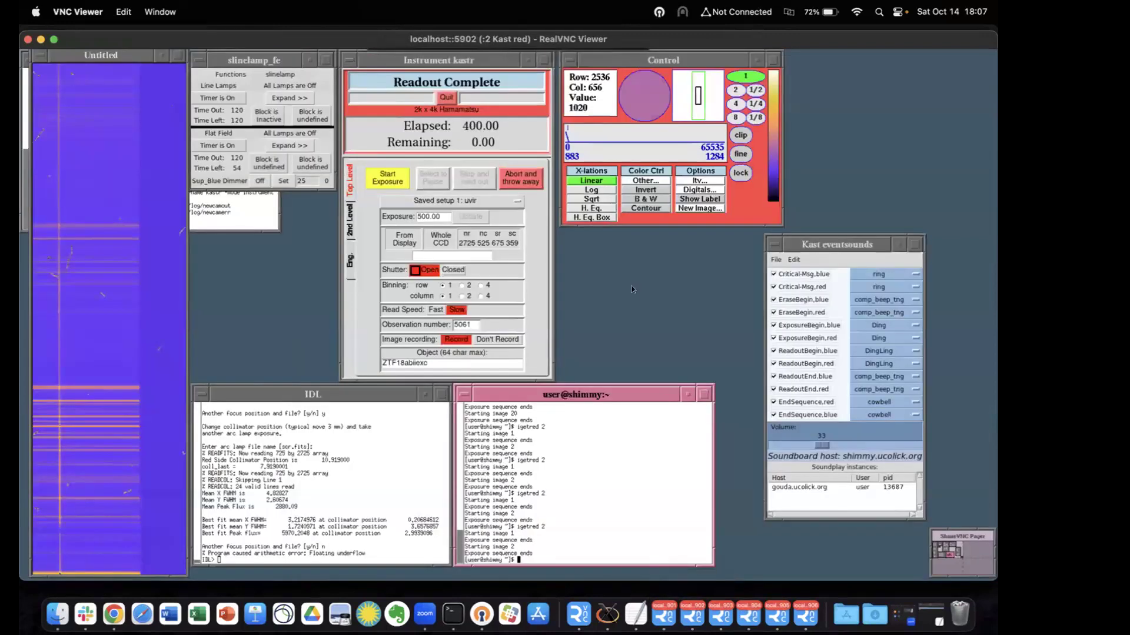
{"action": "left_click", "coordinate": [386, 178]}
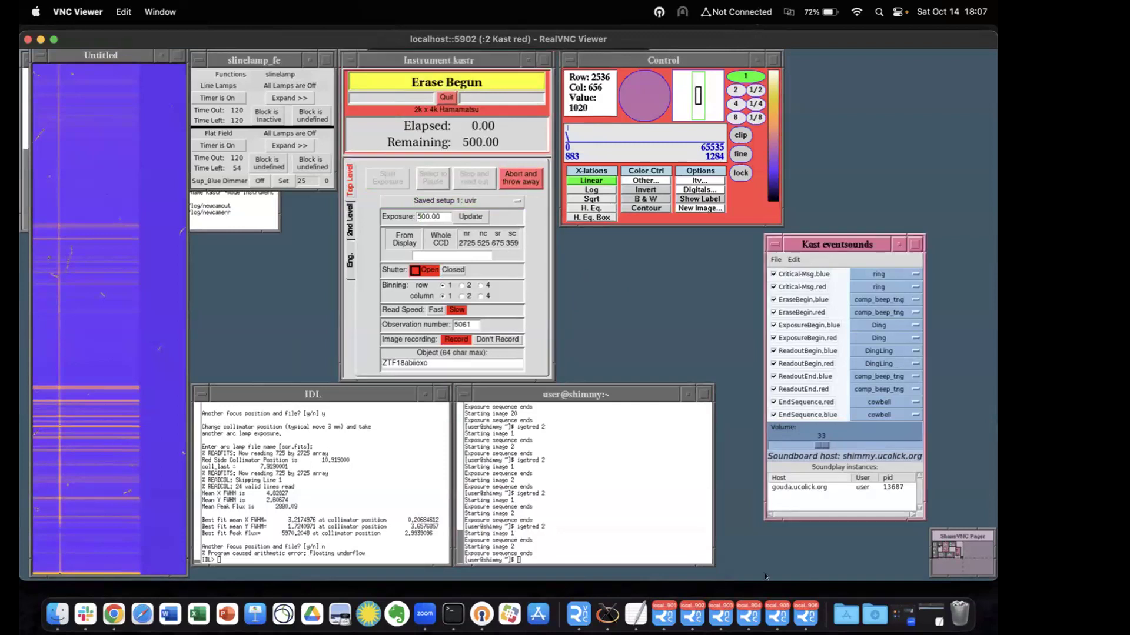
{"action": "left_click", "coordinate": [663, 615]}
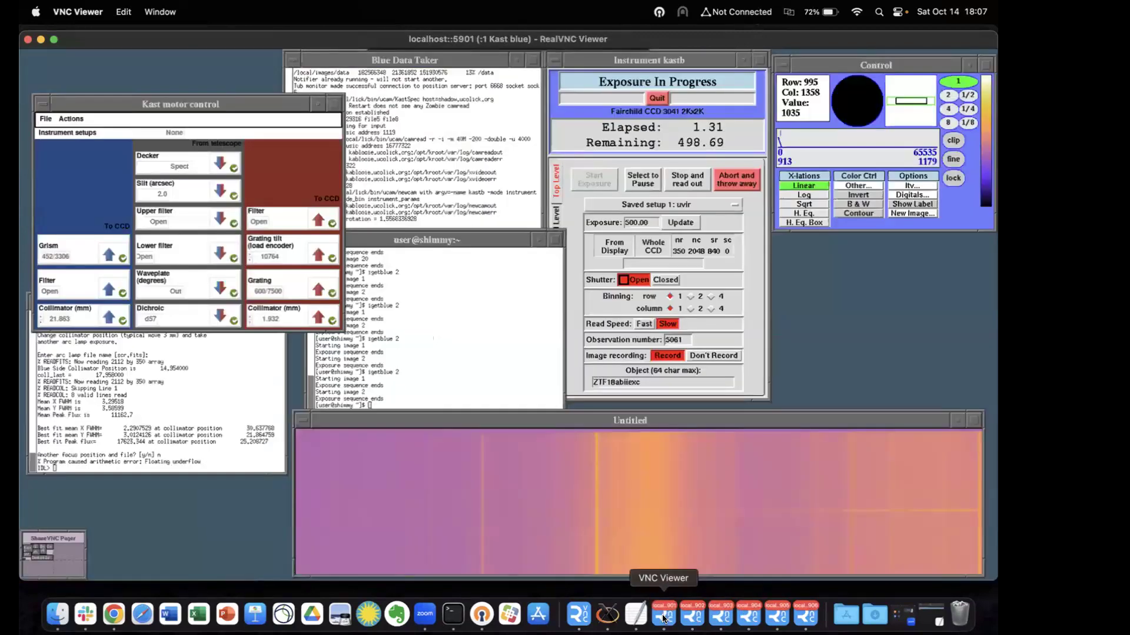
{"action": "left_click", "coordinate": [714, 618]}
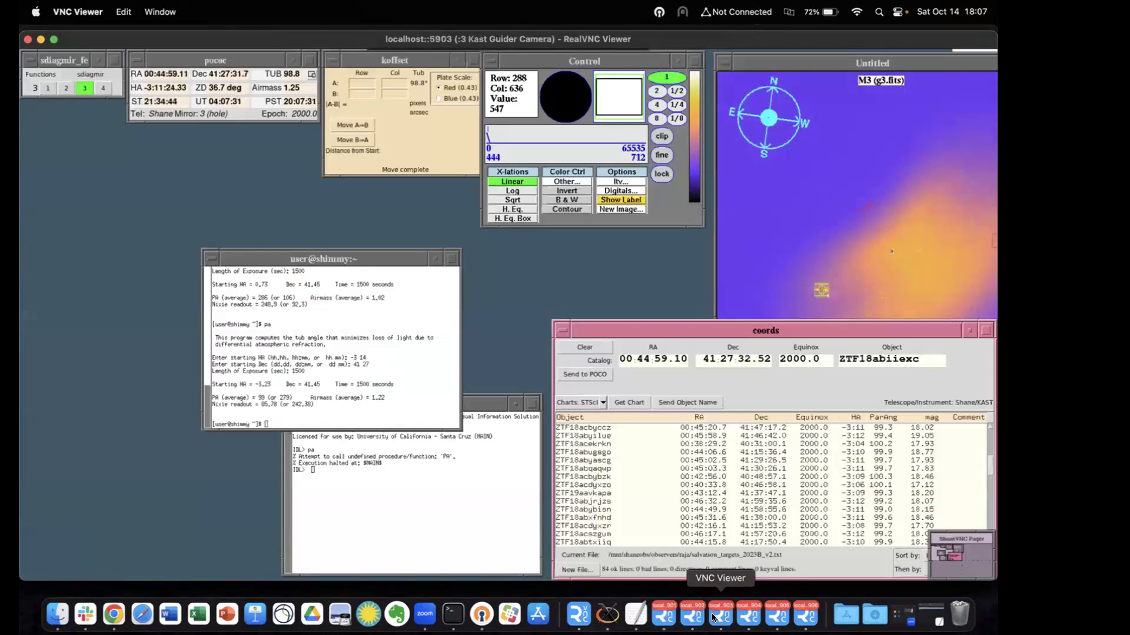
- Switch to the Targets_2023B spreadsheet in Chrome and copy the target ID ZTF18abiiexc from the ObsList2023B sheet
{"action": "left_click", "coordinate": [114, 614]}
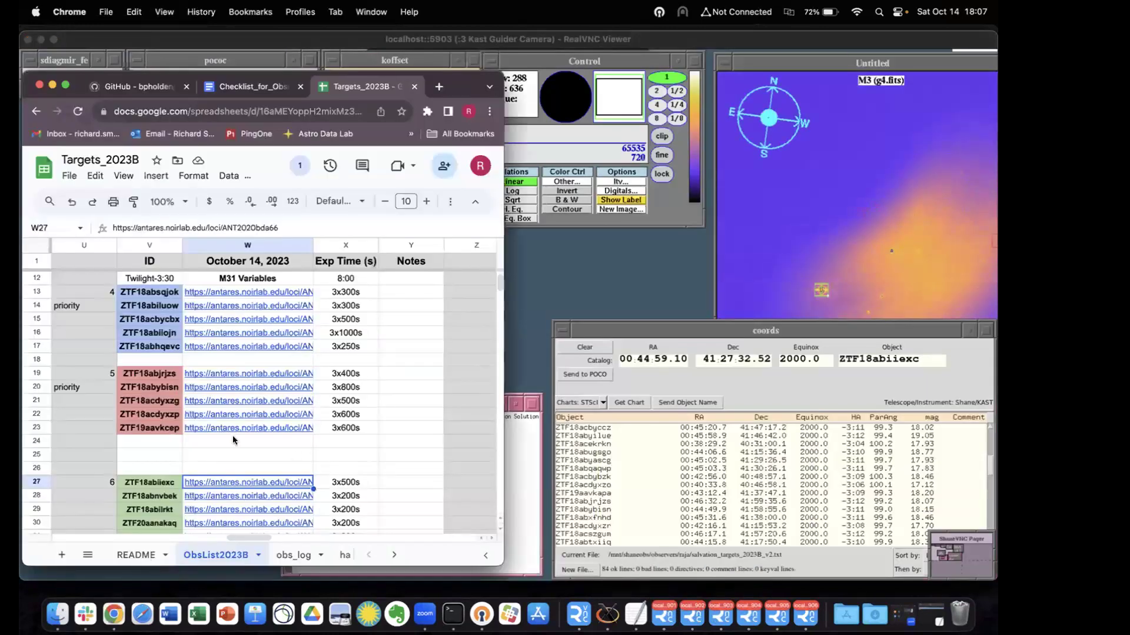
{"action": "left_click", "coordinate": [292, 555]}
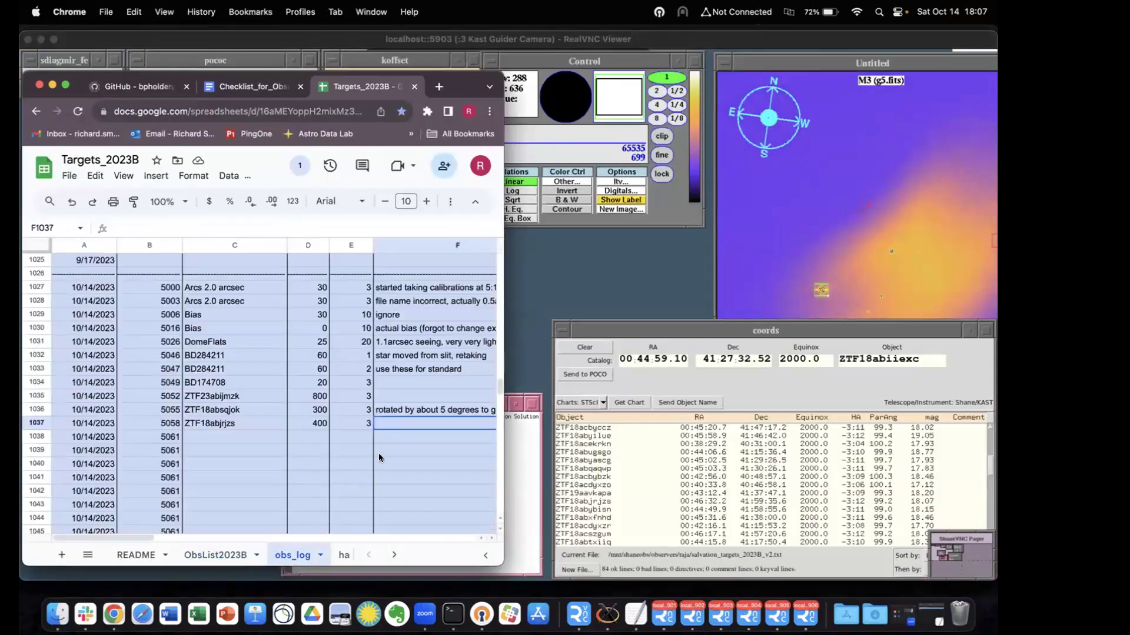
{"action": "left_click", "coordinate": [205, 555]}
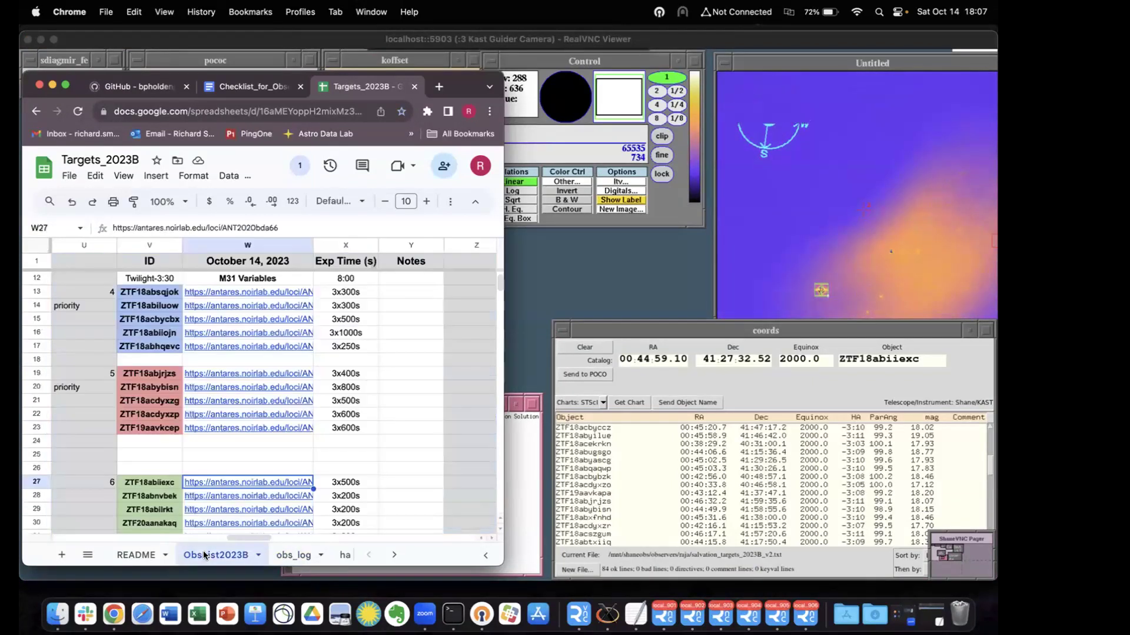
{"action": "right_click", "coordinate": [149, 481]}
{"action": "left_click", "coordinate": [264, 232]}
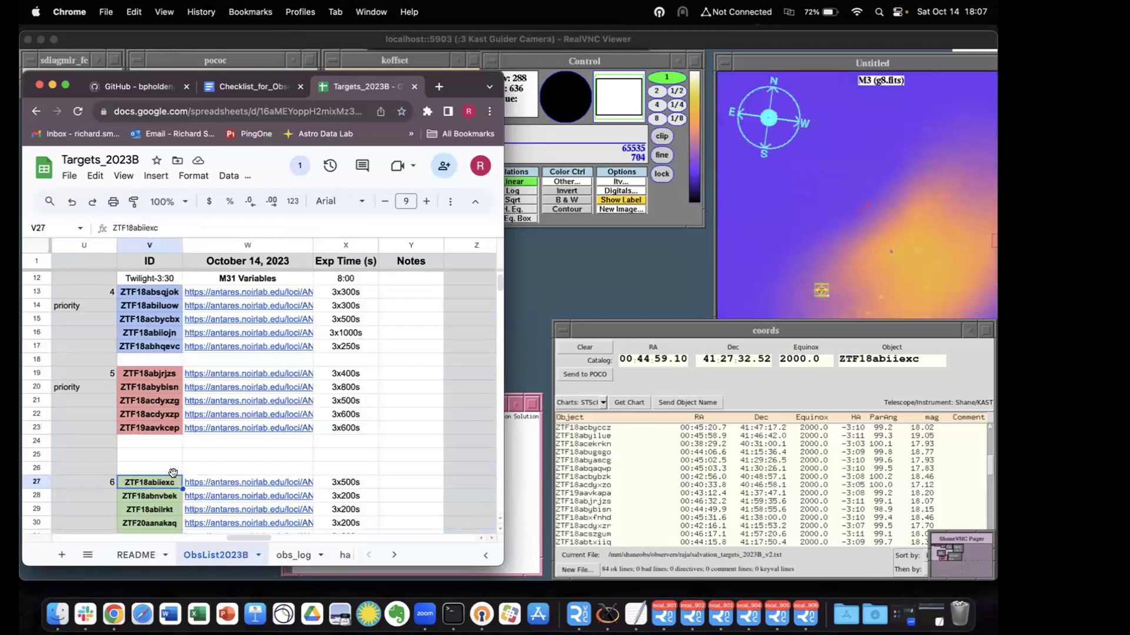
- In row 1038 of the obs_log sheet, enter ZTF18abiiexc as the object in both the blue and red logs
{"action": "left_click", "coordinate": [291, 555]}
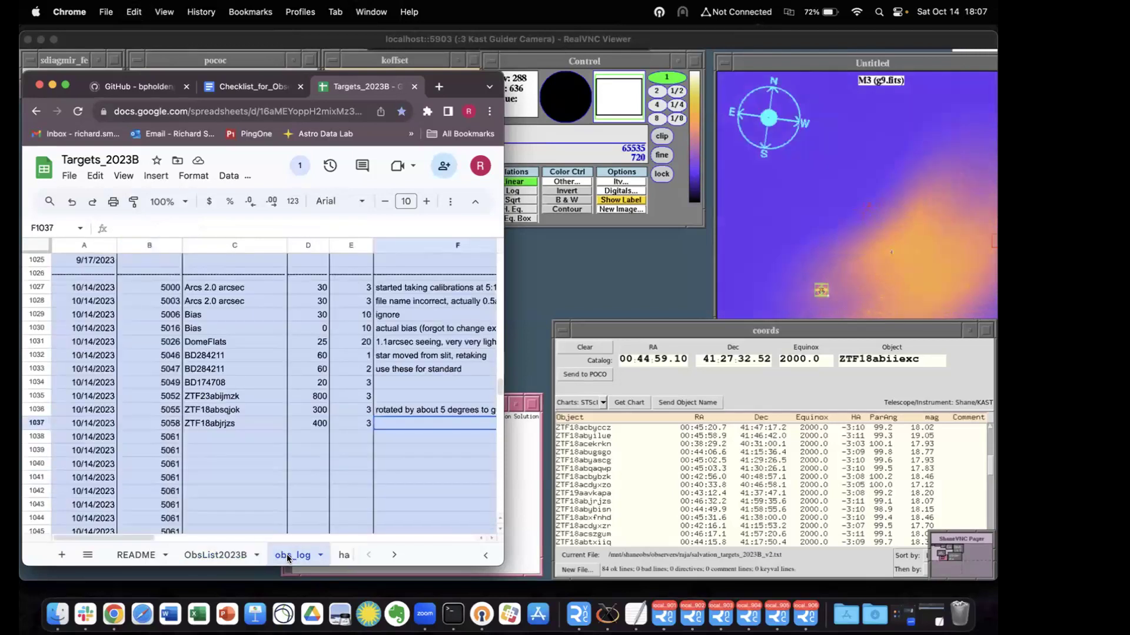
{"action": "left_click", "coordinate": [252, 439]}
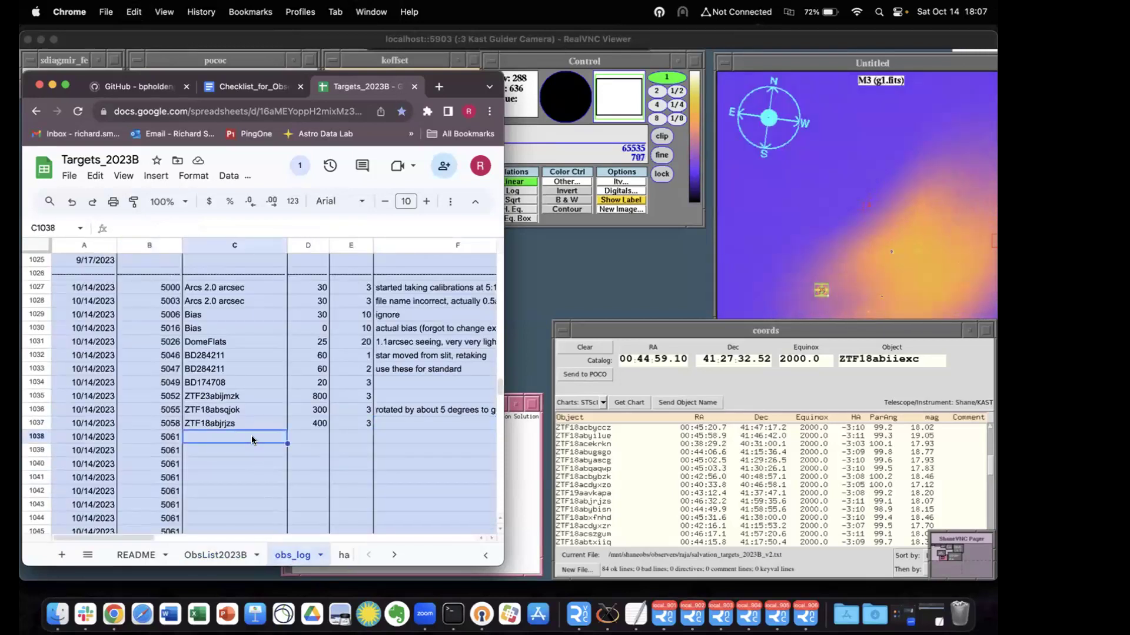
{"action": "type", "text": "ZTF18abiiexc"}
{"action": "scroll", "coordinate": [329, 447], "scroll_direction": "right", "scroll_amount": 10}
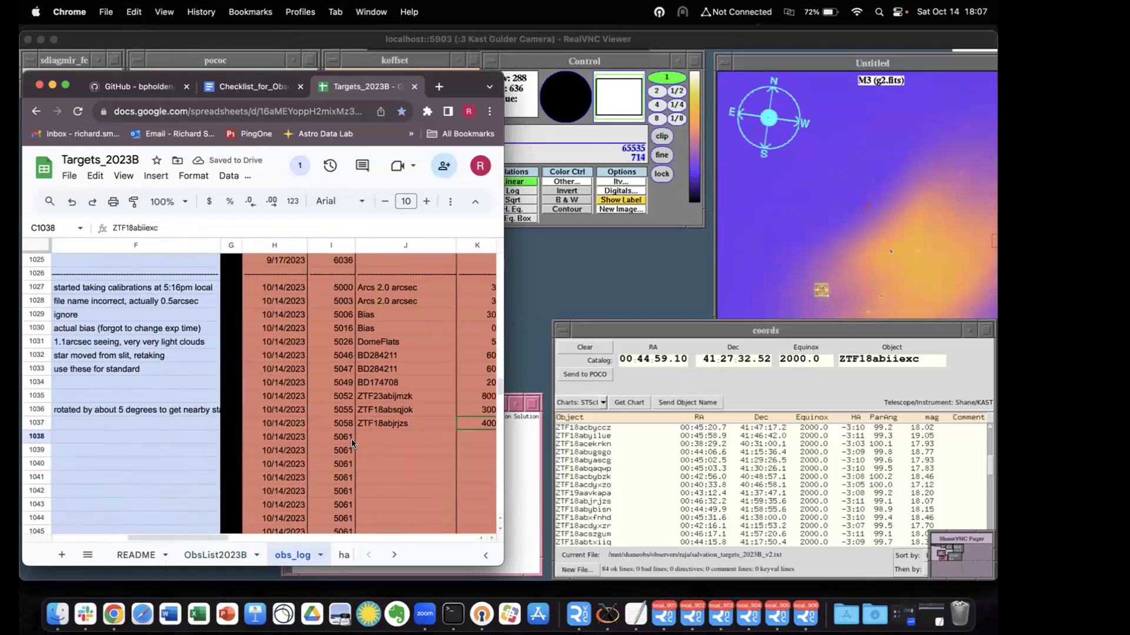
{"action": "left_click", "coordinate": [362, 437]}
{"action": "type", "text": "ZTF18abiiexc"}
- Log an exposure time of 500 and 3 exposures for ZTF18abiiexc in the blue log of row 1038
{"action": "scroll", "coordinate": [383, 437], "scroll_direction": "left", "scroll_amount": 5}
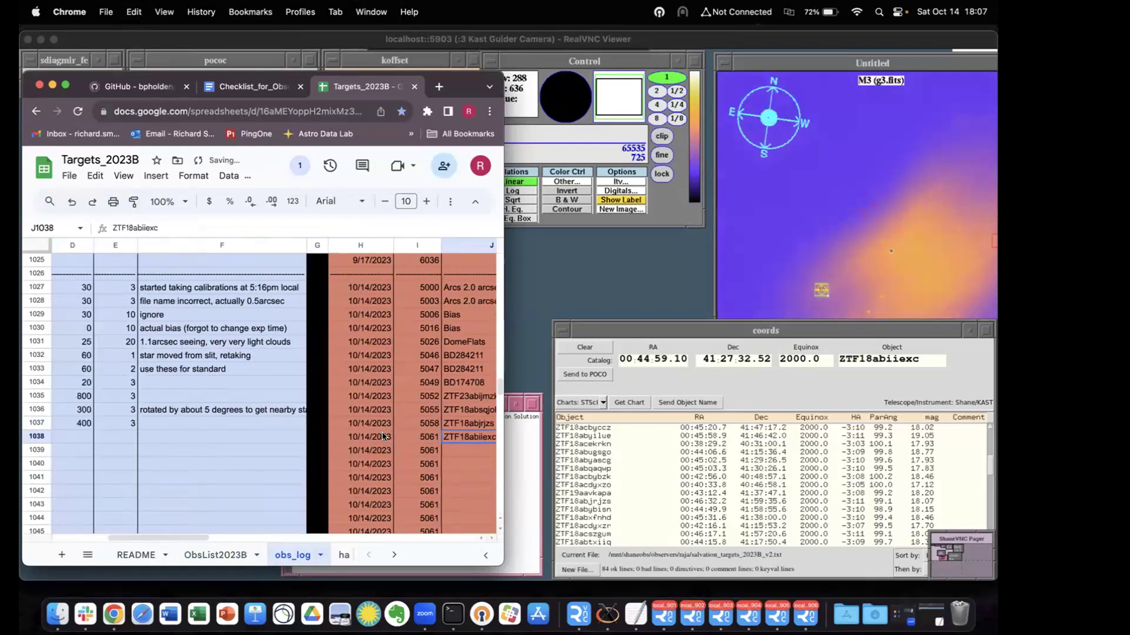
{"action": "left_click", "coordinate": [307, 437]}
{"action": "type", "text": "50"}
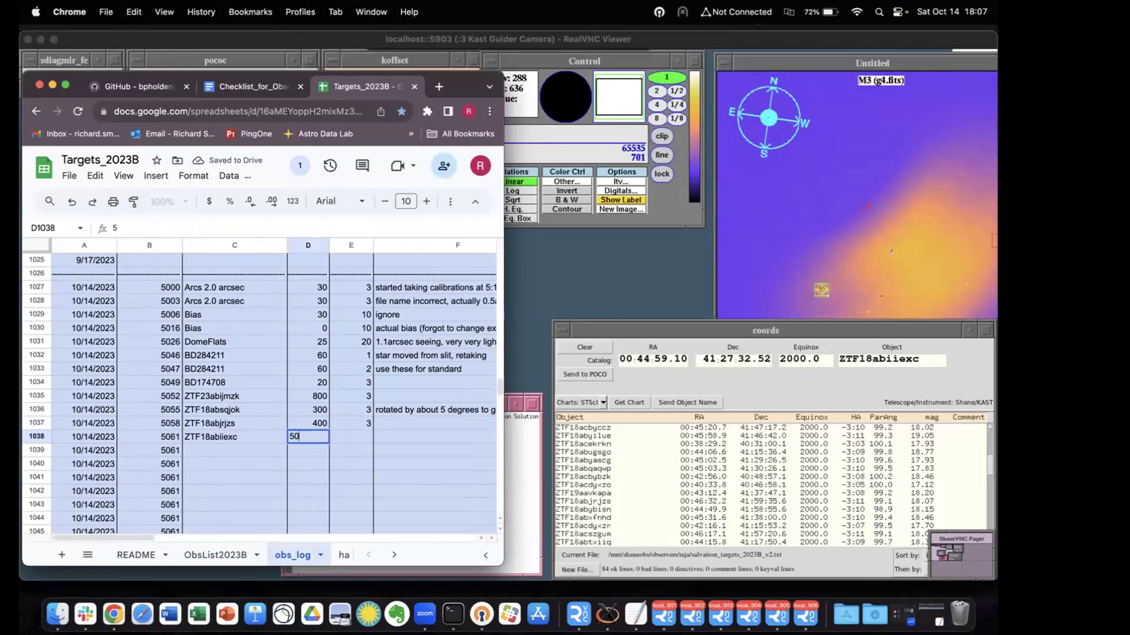
{"action": "type", "text": "0"}
{"action": "key", "text": "Tab"}
{"action": "type", "text": "3"}
{"action": "key", "text": "Tab"}
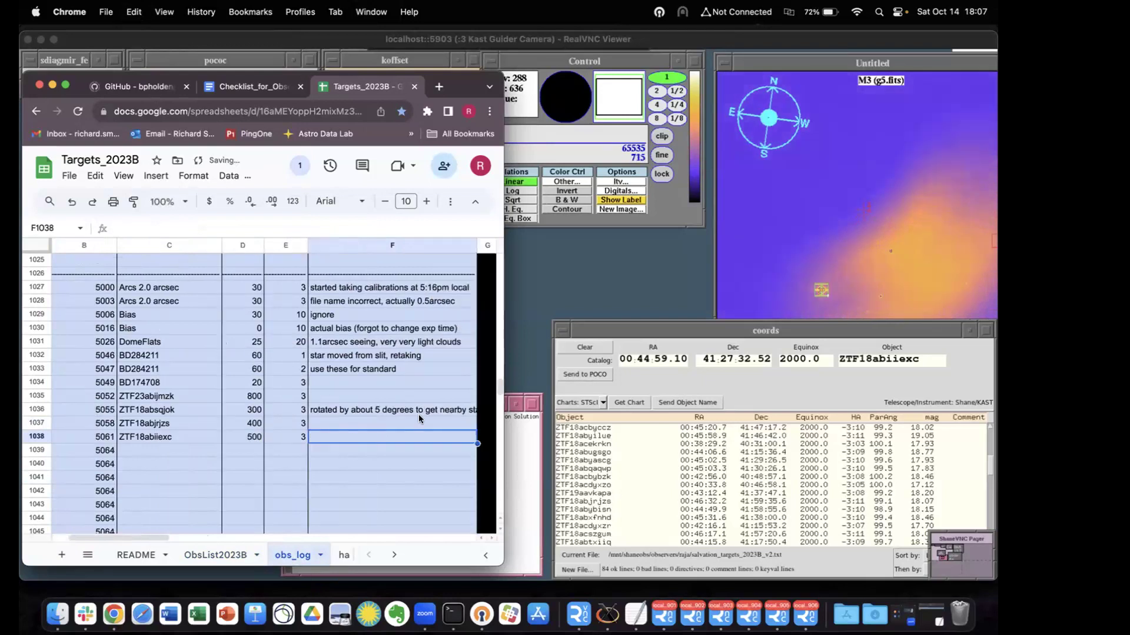
- Log an exposure time of 500 and 3 exposures for ZTF18abiiexc in the red log of row 1038
{"action": "scroll", "coordinate": [420, 419], "scroll_direction": "right", "scroll_amount": 10}
{"action": "left_click", "coordinate": [224, 438]}
{"action": "type", "text": "500"}
{"action": "key", "text": "Tab"}
{"action": "type", "text": "3"}
{"action": "key", "text": "Tab"}
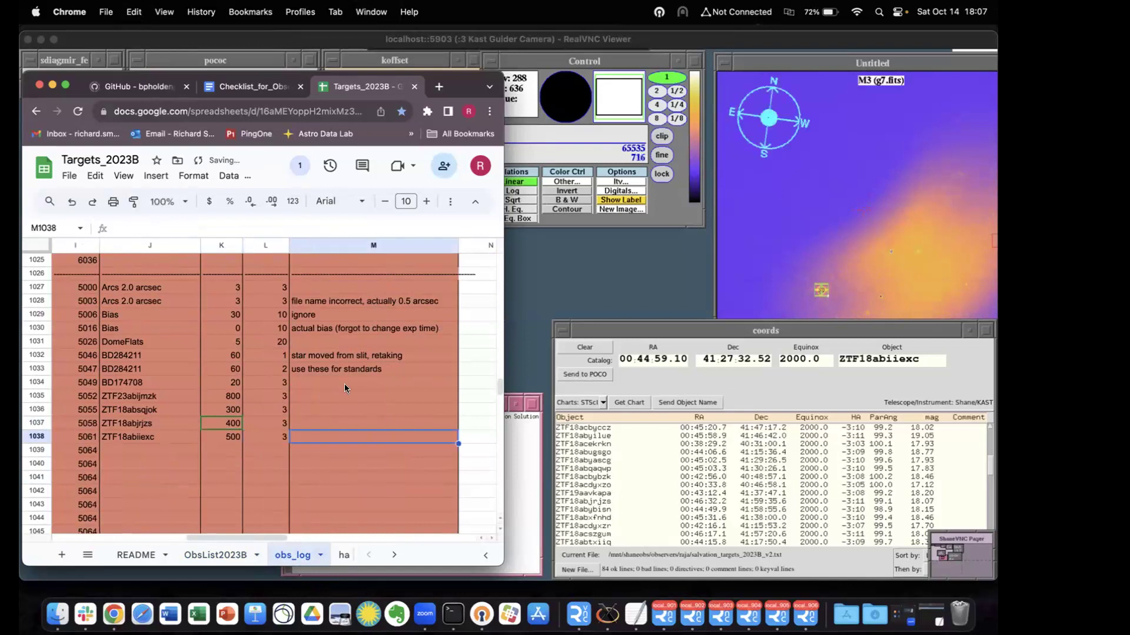
{"action": "scroll", "coordinate": [345, 388], "scroll_direction": "right", "scroll_amount": 2}
{"action": "scroll", "coordinate": [345, 388], "scroll_direction": "left", "scroll_amount": 3}
- Return to the Kast guider camera session to check the guide image, and check the exposure progress in the Kast blue session
{"action": "left_click", "coordinate": [711, 369]}
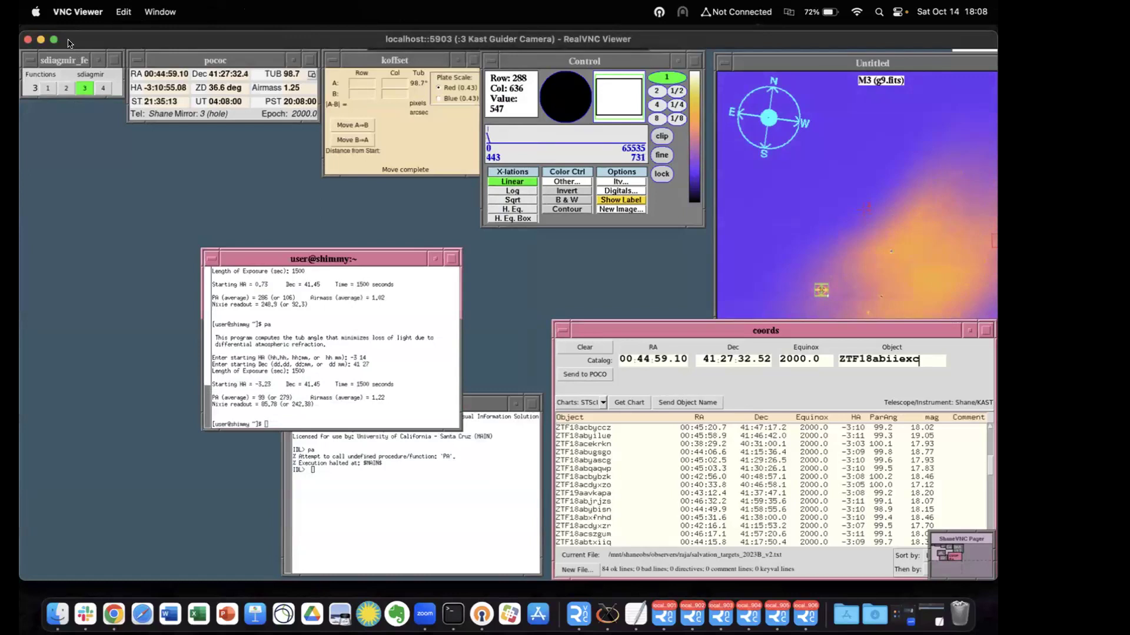
{"action": "mouse_move", "coordinate": [358, 350]}
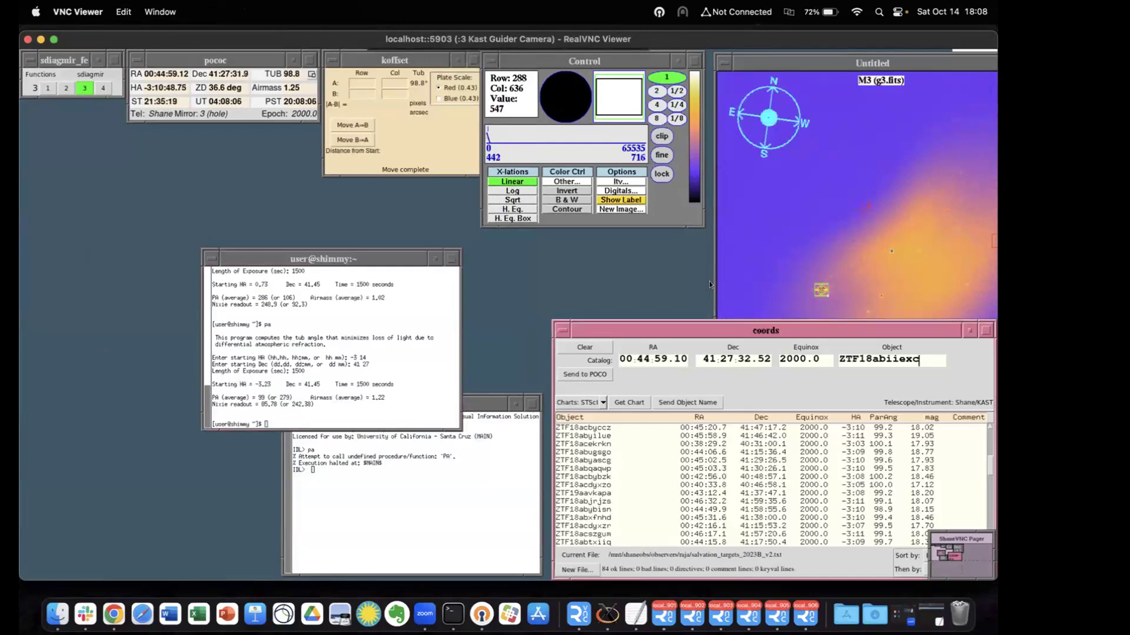
{"action": "left_click", "coordinate": [670, 617]}
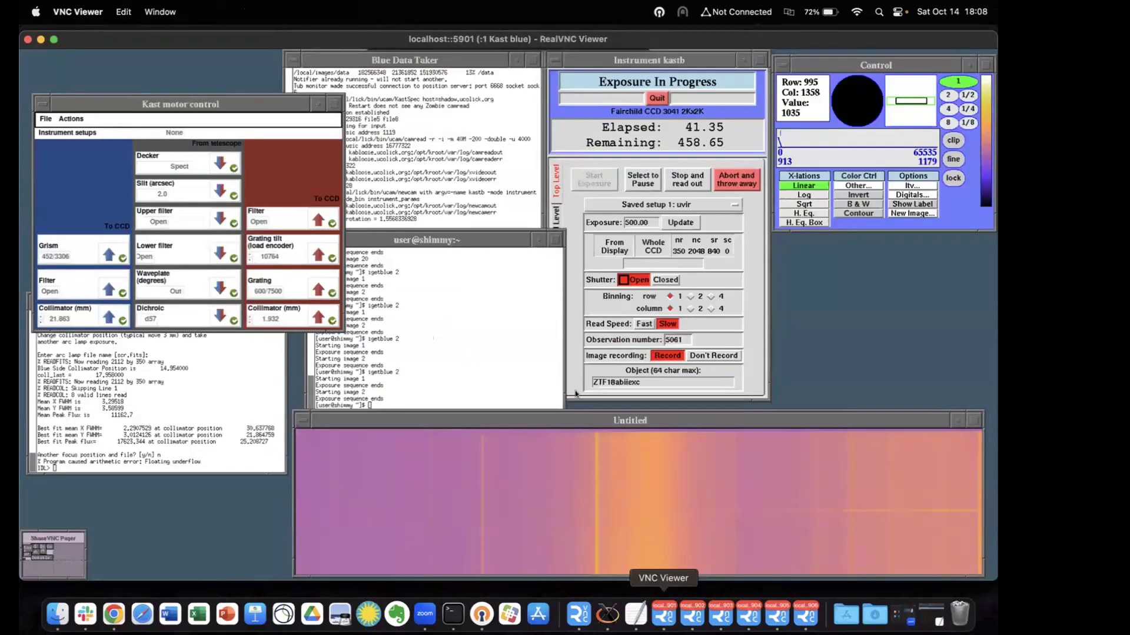